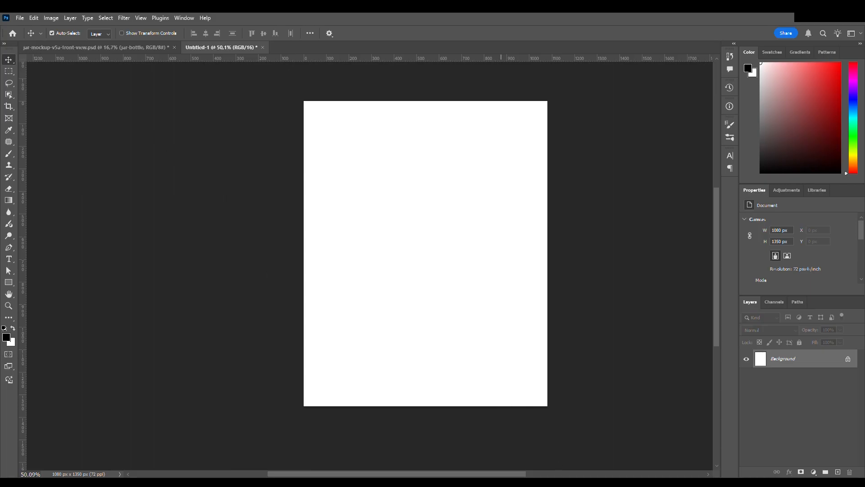
- Place the Jar Makeup image on the canvas and scale it down to about 26%, keeping it horizontally centred in the lower half
{"action": "left_click_drag", "start_coordinate": [536, 451], "coordinate": [450, 283]}
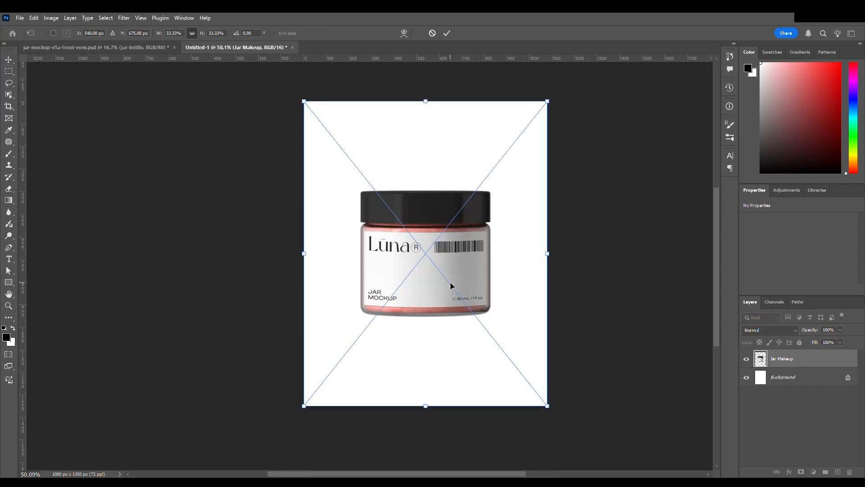
{"action": "key", "text": "Return"}
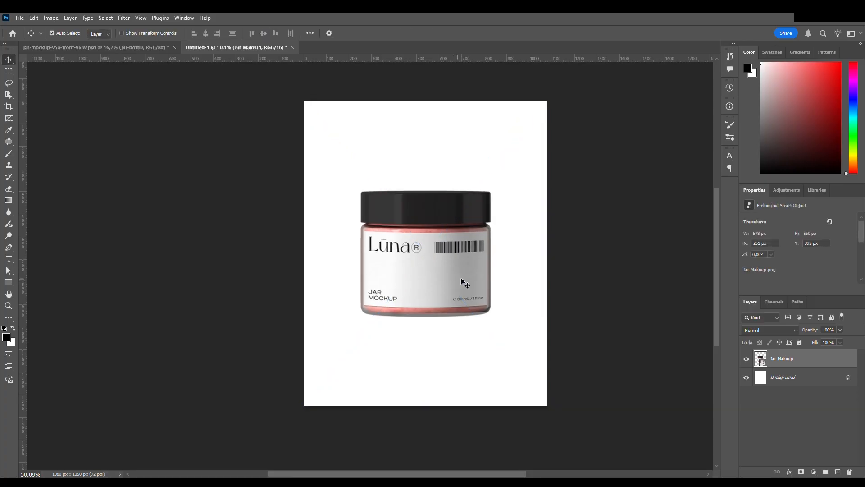
{"action": "key", "text": "ctrl+t"}
{"action": "left_click_drag", "start_coordinate": [428, 105], "coordinate": [416, 175]}
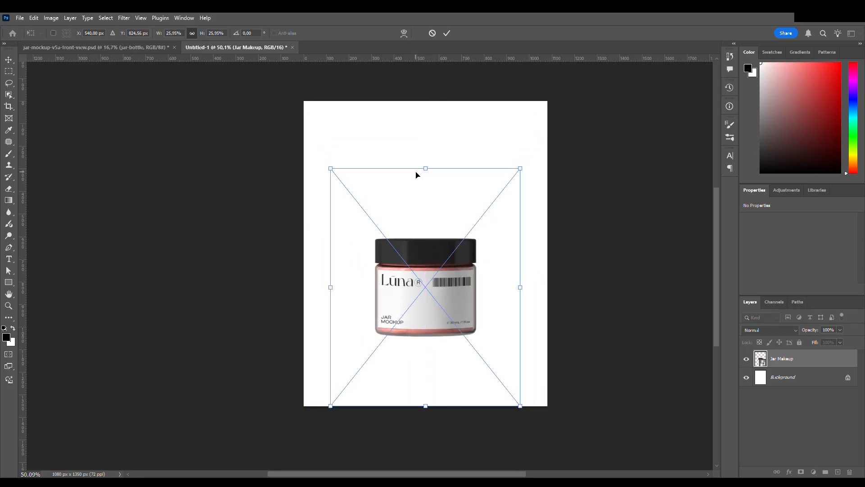
{"action": "key", "text": "Return"}
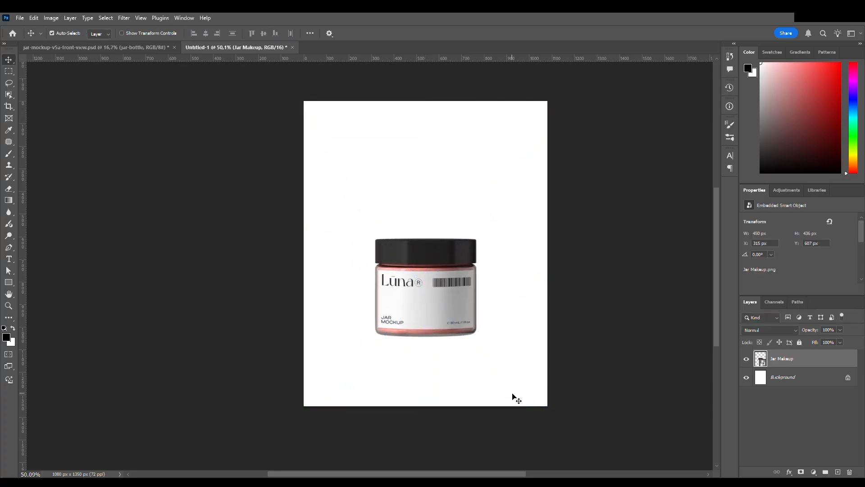
{"action": "left_click", "coordinate": [746, 359]}
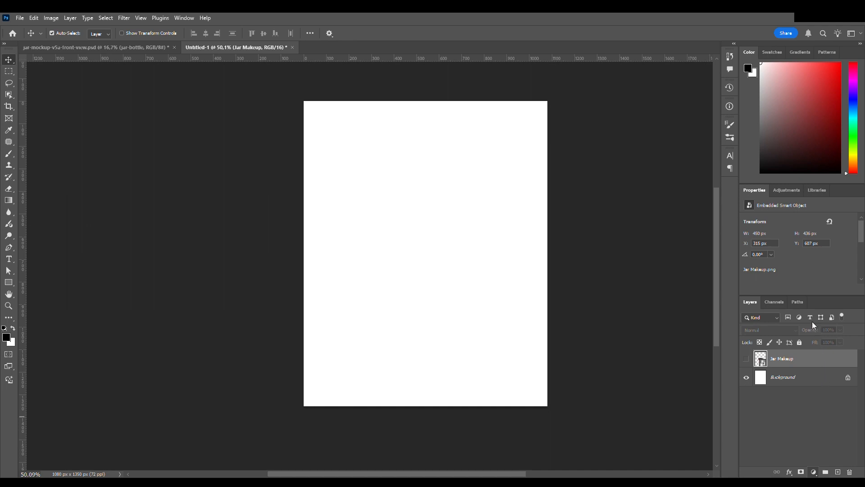
{"action": "left_click", "coordinate": [812, 310]}
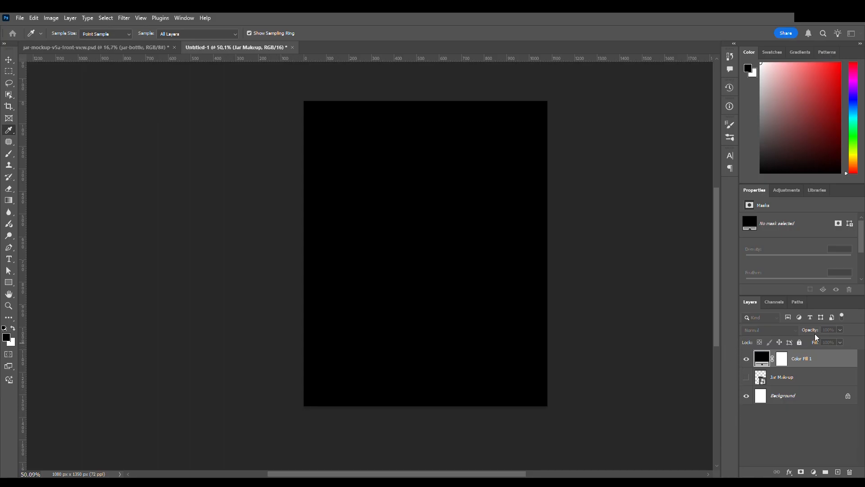
{"action": "key", "text": "v"}
{"action": "key", "text": "Delete"}
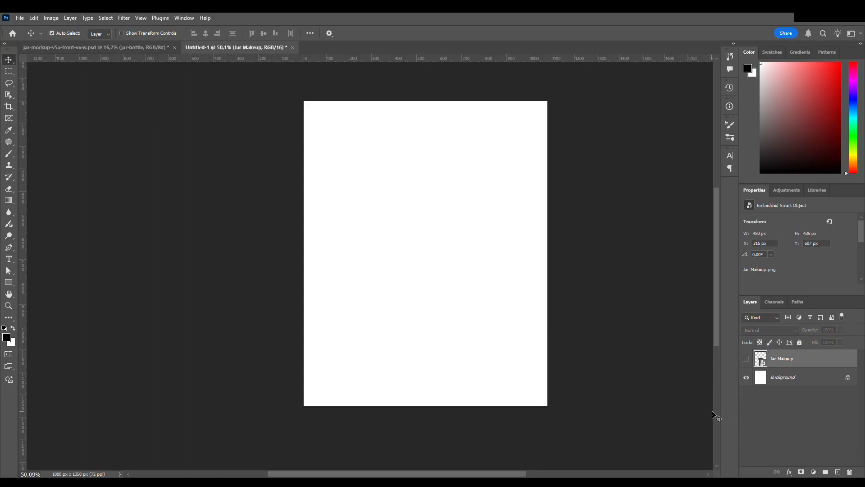
{"action": "left_click", "coordinate": [746, 359]}
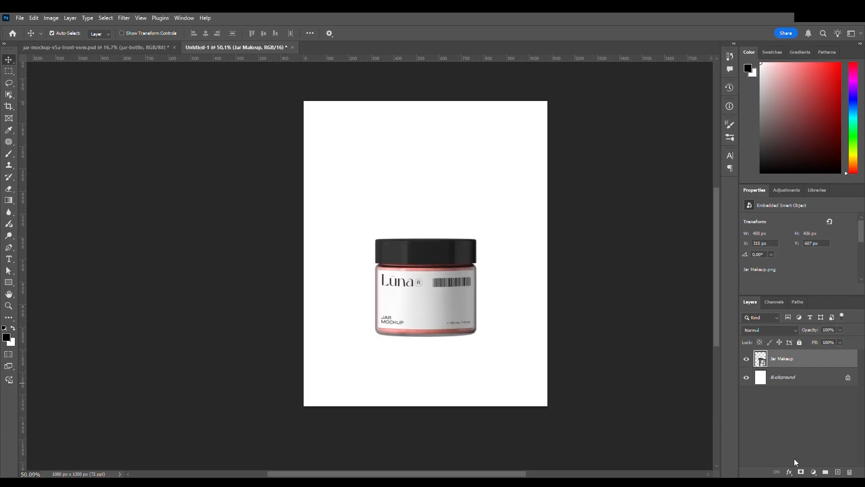
- Add a solid colour fill layer directly above the Background, using the pink sampled from the jar
{"action": "left_click", "coordinate": [802, 381]}
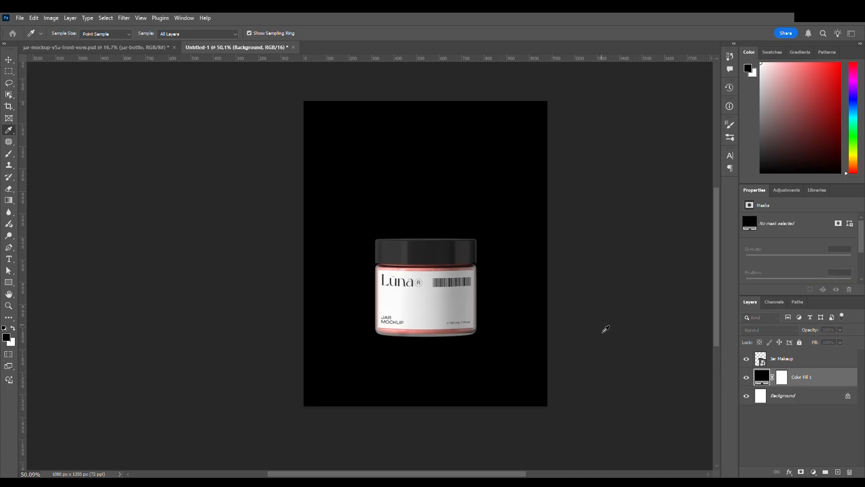
{"action": "left_click", "coordinate": [423, 273]}
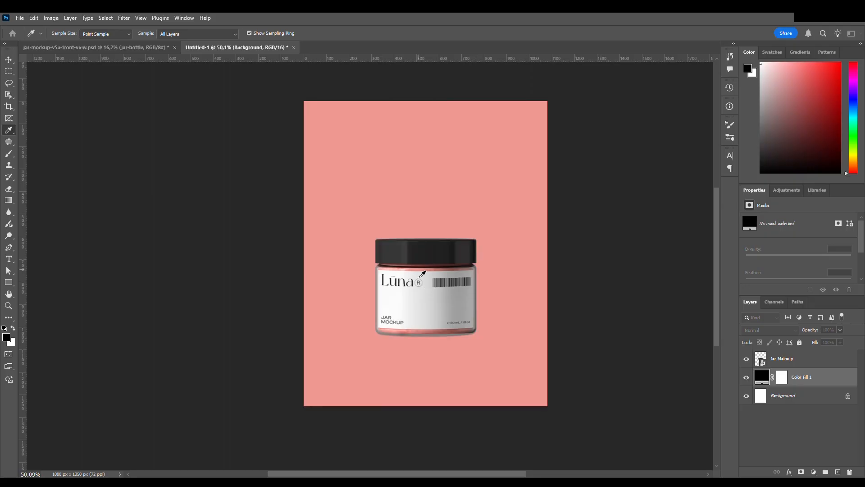
{"action": "key", "text": "Return"}
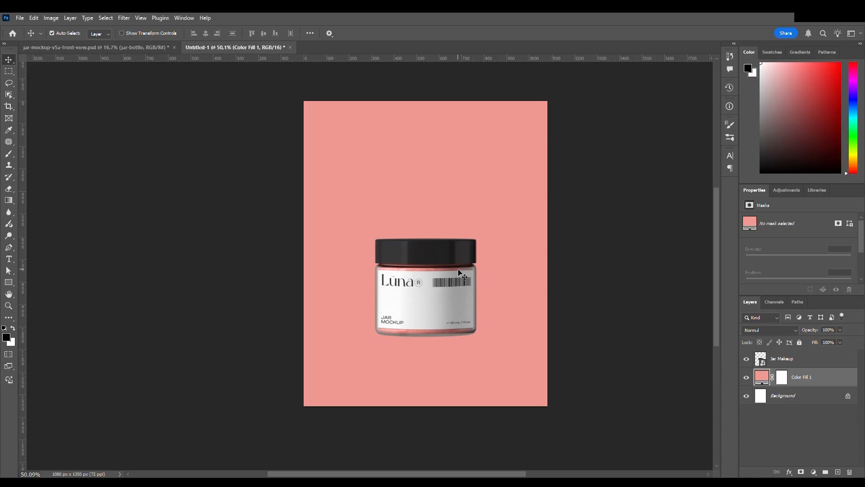
- Paint a large soft white glow on a new layer with the Brush tool and place that layer beneath the jar
{"action": "left_click", "coordinate": [8, 154]}
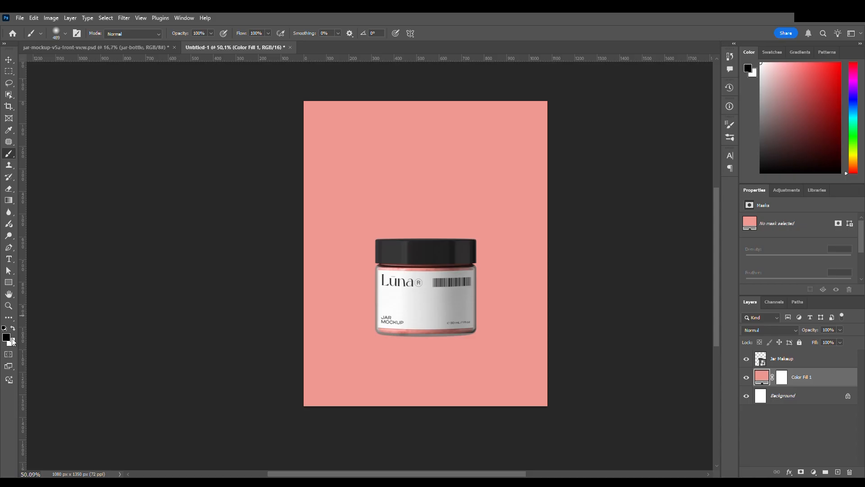
{"action": "key", "text": "x"}
{"action": "mouse_move", "coordinate": [427, 199]}
{"action": "left_mouse_down"}
{"action": "mouse_move", "coordinate": [464, 208]}
{"action": "mouse_move", "coordinate": [431, 213]}
{"action": "mouse_move", "coordinate": [444, 210]}
{"action": "left_mouse_up"}
{"action": "mouse_move", "coordinate": [453, 85]}
{"action": "left_mouse_down"}
{"action": "mouse_move", "coordinate": [431, 369]}
{"action": "mouse_move", "coordinate": [464, 108]}
{"action": "mouse_move", "coordinate": [442, 308]}
{"action": "mouse_move", "coordinate": [451, 145]}
{"action": "left_mouse_up"}
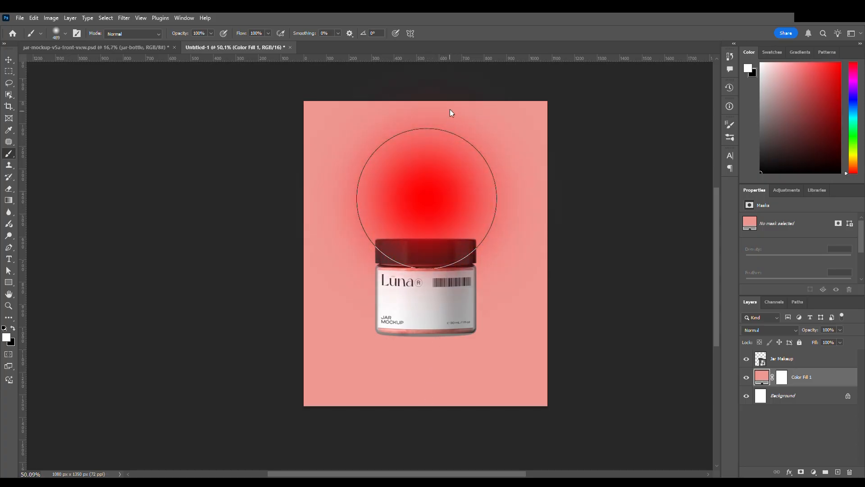
{"action": "mouse_move", "coordinate": [420, 252]}
{"action": "left_mouse_down"}
{"action": "mouse_move", "coordinate": [453, 253]}
{"action": "mouse_move", "coordinate": [507, 329]}
{"action": "left_mouse_up"}
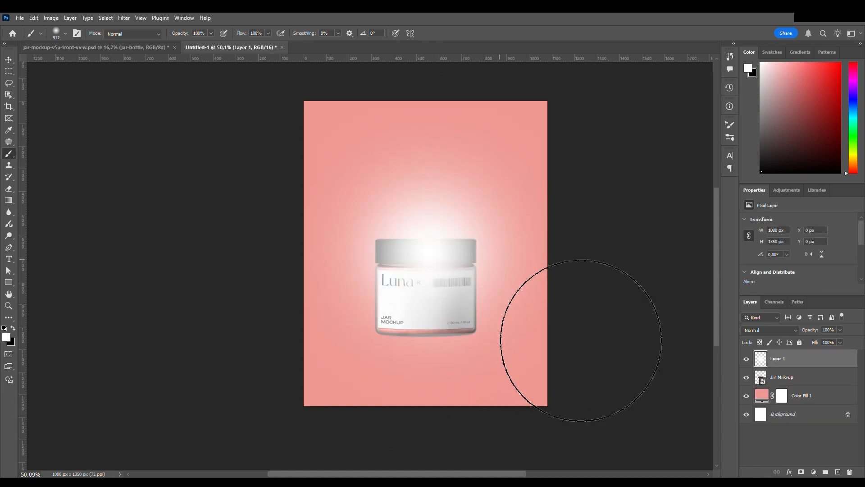
{"action": "left_click_drag", "start_coordinate": [811, 362], "coordinate": [802, 386]}
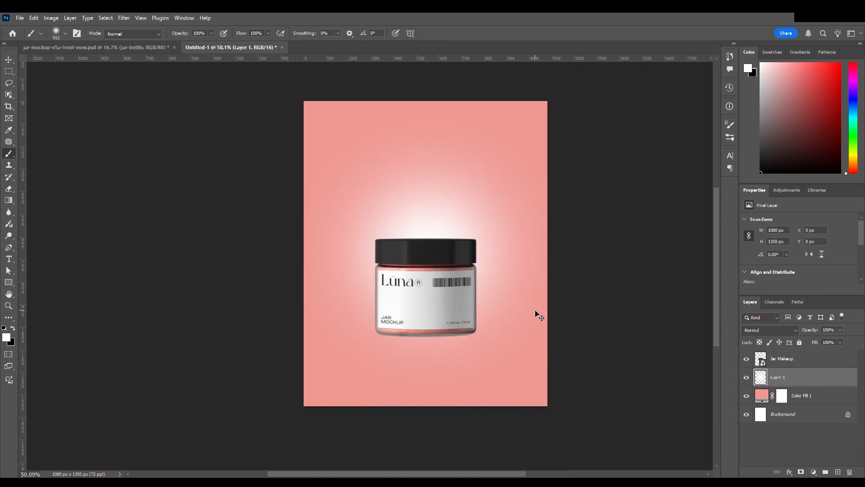
- Scale the white glow layer down to about 67% and position it behind the jar
{"action": "key", "text": "ctrl+t"}
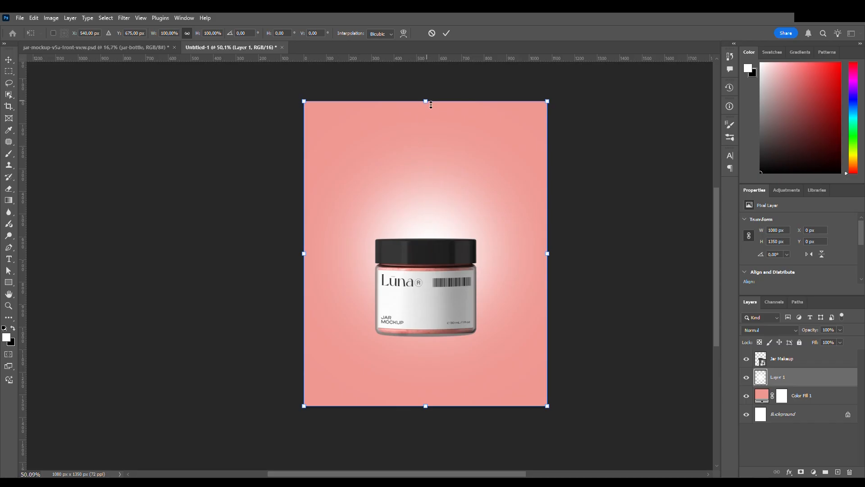
{"action": "left_click_drag", "start_coordinate": [431, 104], "coordinate": [426, 201]}
{"action": "left_click_drag", "start_coordinate": [436, 251], "coordinate": [436, 228]}
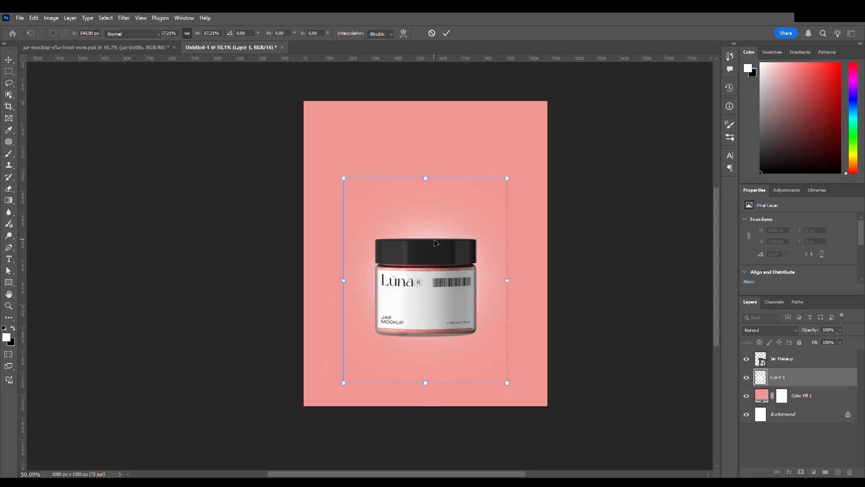
{"action": "key", "text": "Return"}
{"action": "key", "text": "b"}
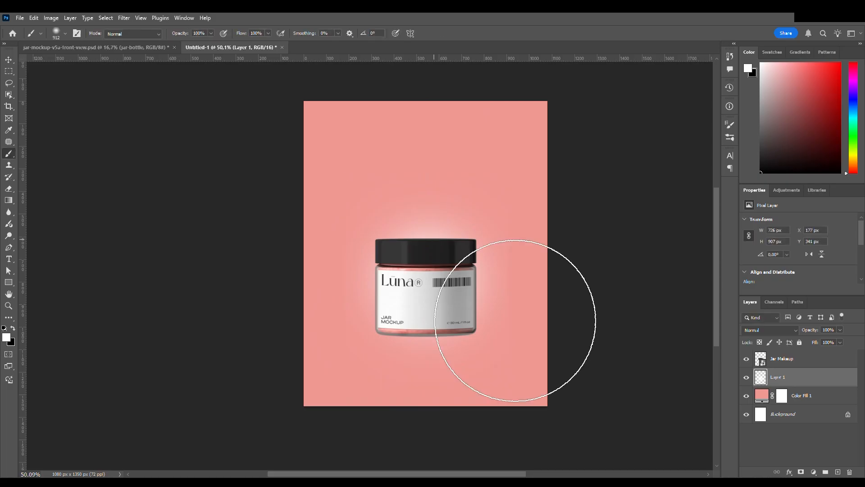
{"action": "left_click", "coordinate": [7, 58]}
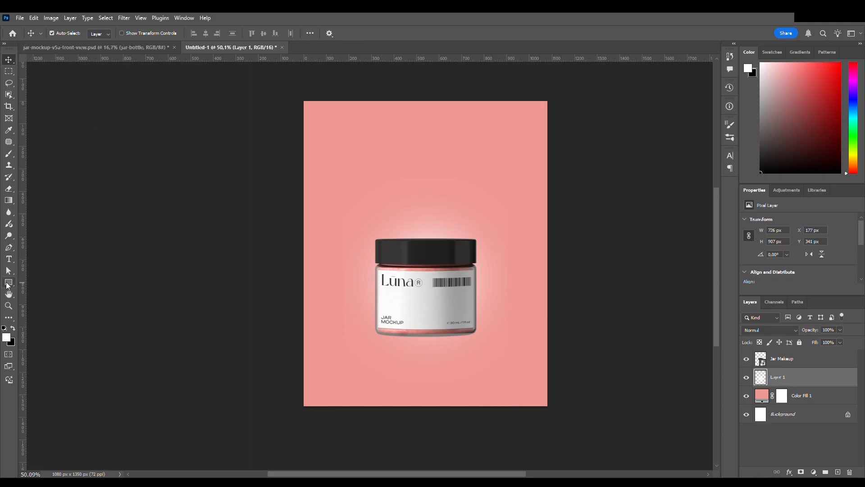
{"action": "left_click", "coordinate": [8, 283]}
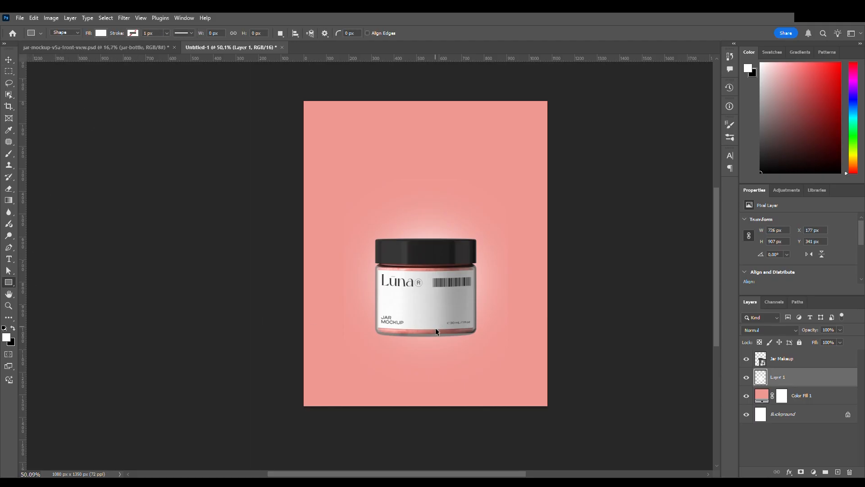
{"action": "key", "text": "ctrl+t"}
{"action": "left_click_drag", "start_coordinate": [436, 292], "coordinate": [437, 284]}
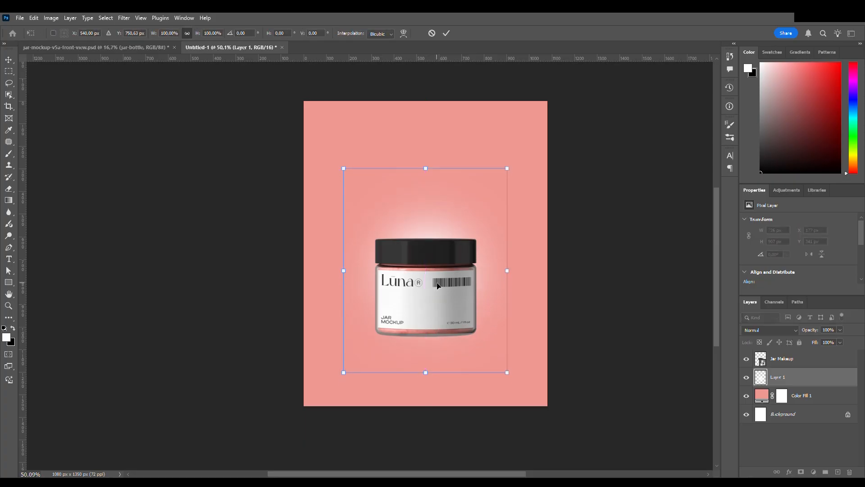
{"action": "key", "text": "ctrl+z"}
{"action": "key", "text": "Escape"}
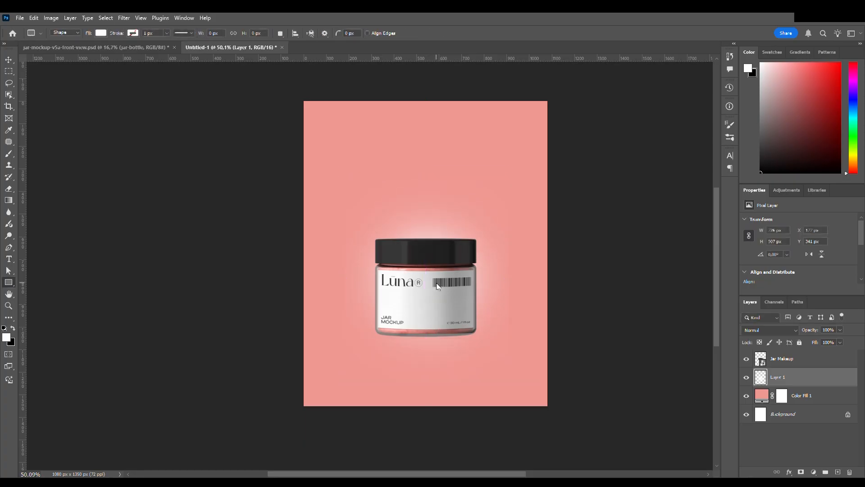
- Move the jar up slightly, to about Y 577 px, keeping it horizontally centred
{"action": "left_click", "coordinate": [792, 360]}
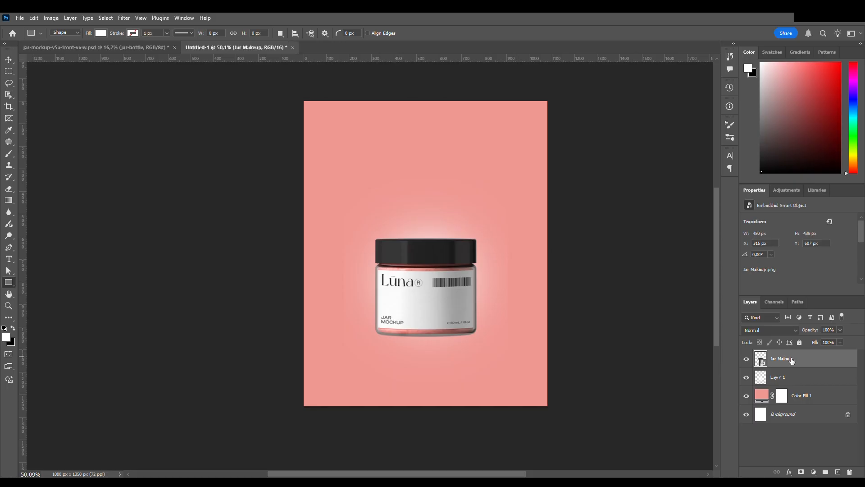
{"action": "key", "text": "ctrl+t"}
{"action": "left_click_drag", "start_coordinate": [443, 272], "coordinate": [427, 249]}
{"action": "key", "text": "Return"}
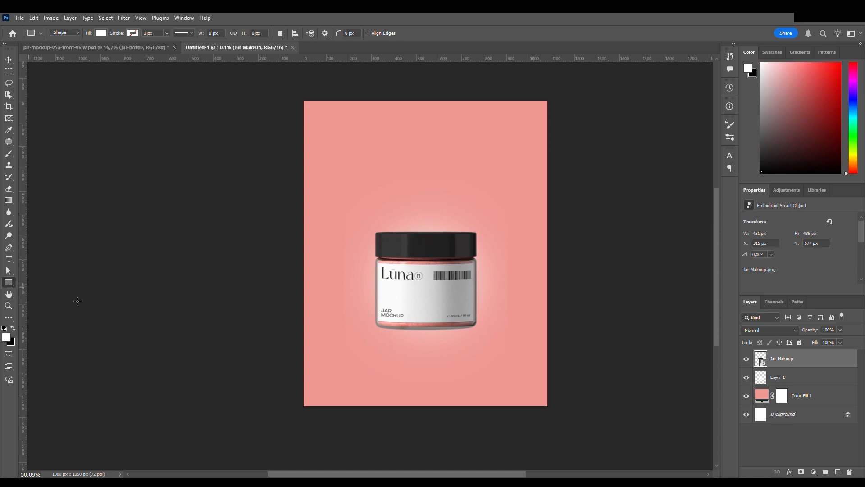
- Draw a rectangle about 1420 × 584 px across the lower canvas, beneath the jar layer, and fill it with the background pink
{"action": "left_click_drag", "start_coordinate": [269, 291], "coordinate": [589, 421]}
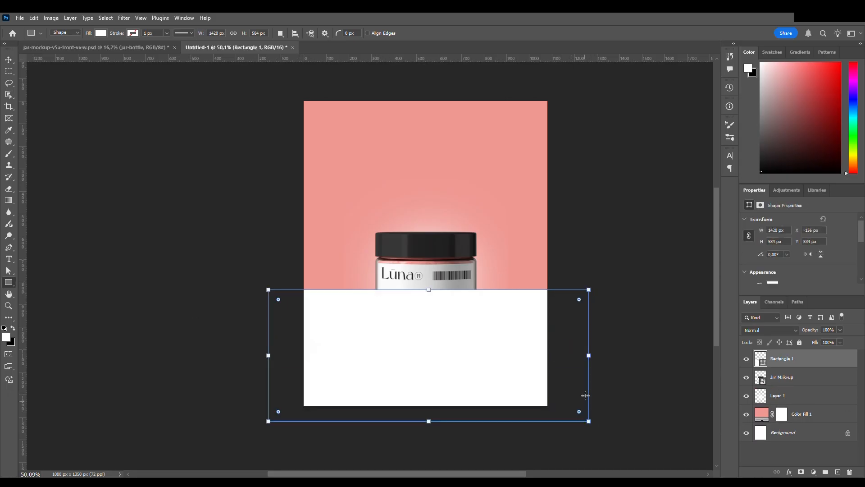
{"action": "left_click_drag", "start_coordinate": [832, 364], "coordinate": [825, 389]}
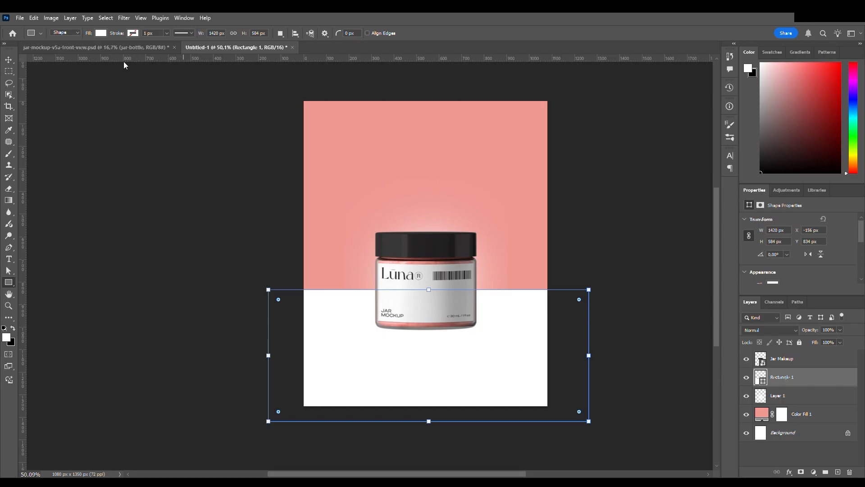
{"action": "key", "text": "i"}
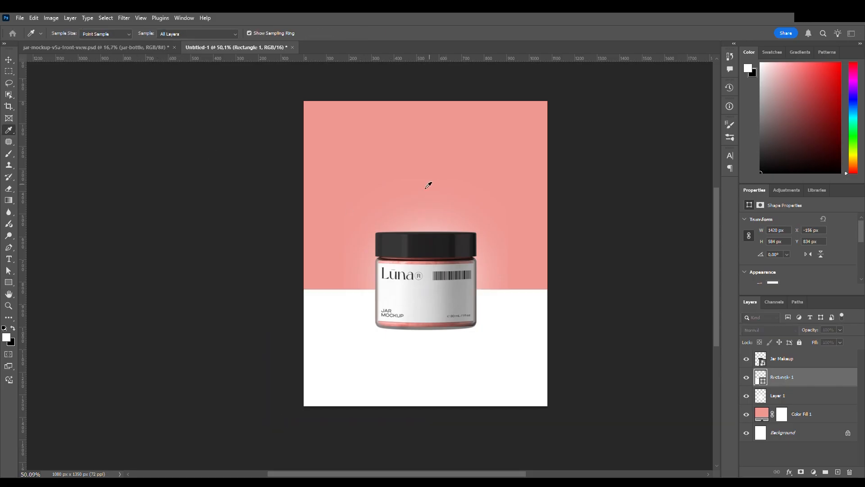
{"action": "left_click", "coordinate": [826, 317]}
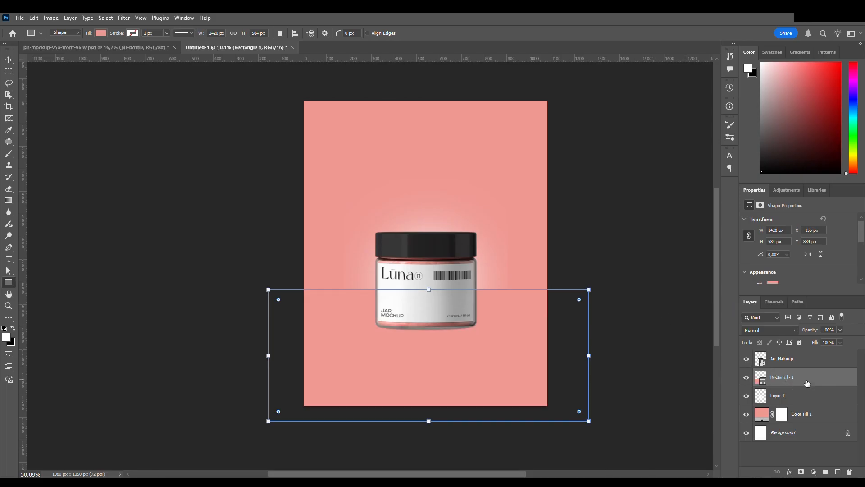
- Hide the jar and draw a pink circle about 536 px in diameter over the white glow with the Ellipse tool
{"action": "left_click", "coordinate": [790, 364]}
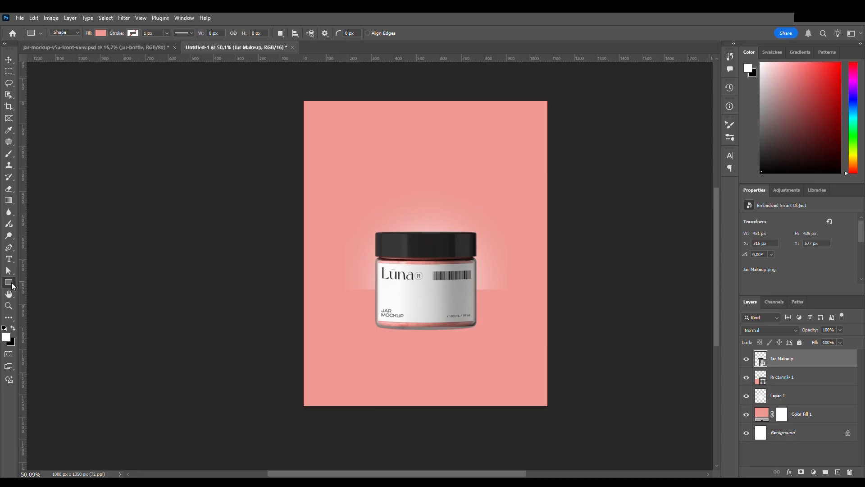
{"action": "key", "text": "shift+u"}
{"action": "left_click", "coordinate": [748, 359]}
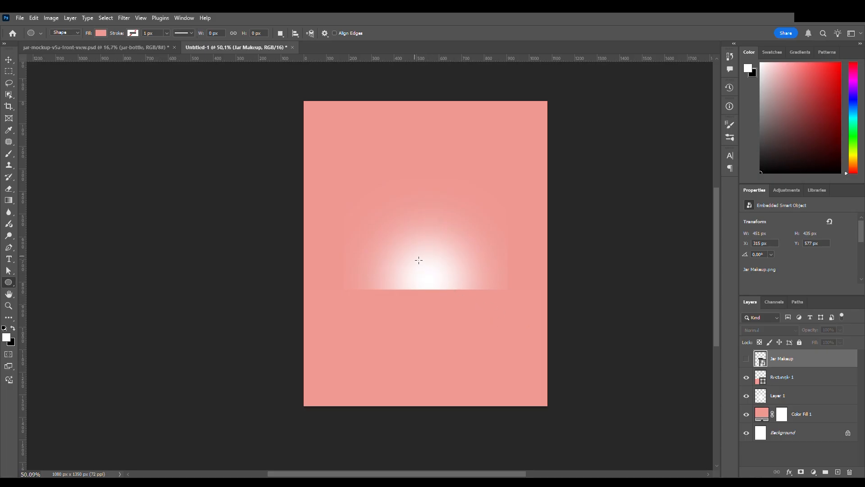
{"action": "left_click_drag", "start_coordinate": [415, 256], "coordinate": [457, 298]}
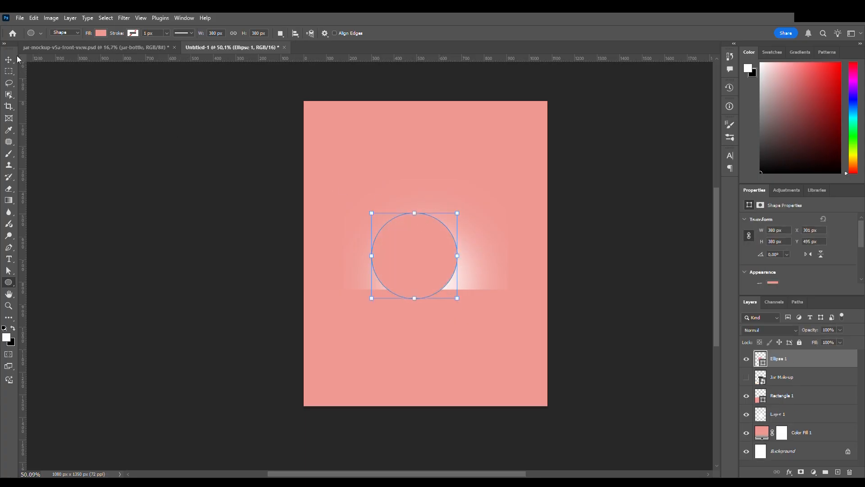
{"action": "key", "text": "ctrl+z"}
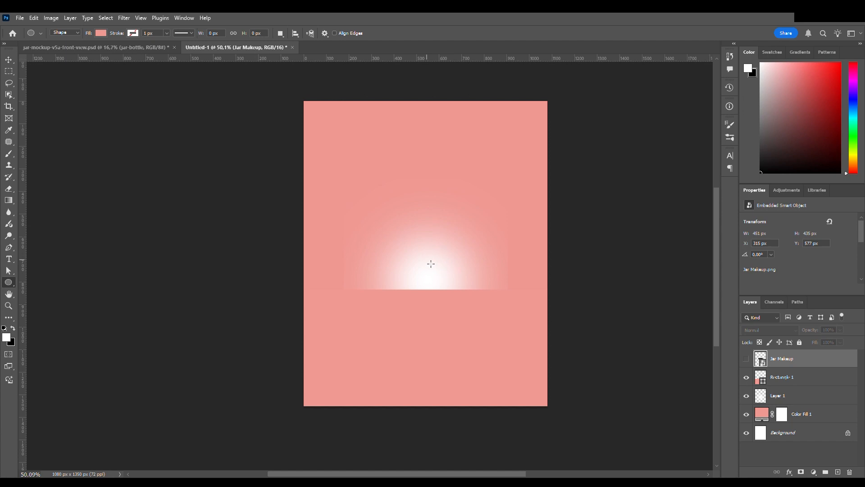
{"action": "left_click_drag", "start_coordinate": [434, 276], "coordinate": [491, 358]}
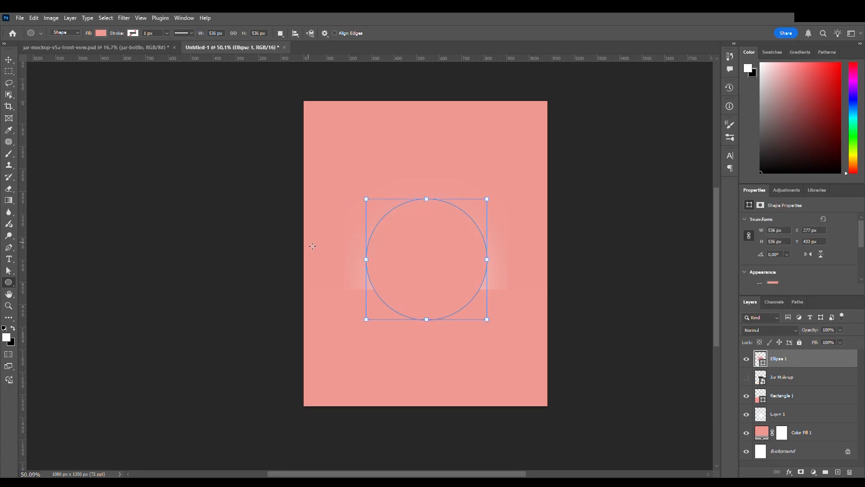
- Move the pink circle down to about Y 745 px and centre it horizontally at X 540 px
{"action": "left_click", "coordinate": [9, 61]}
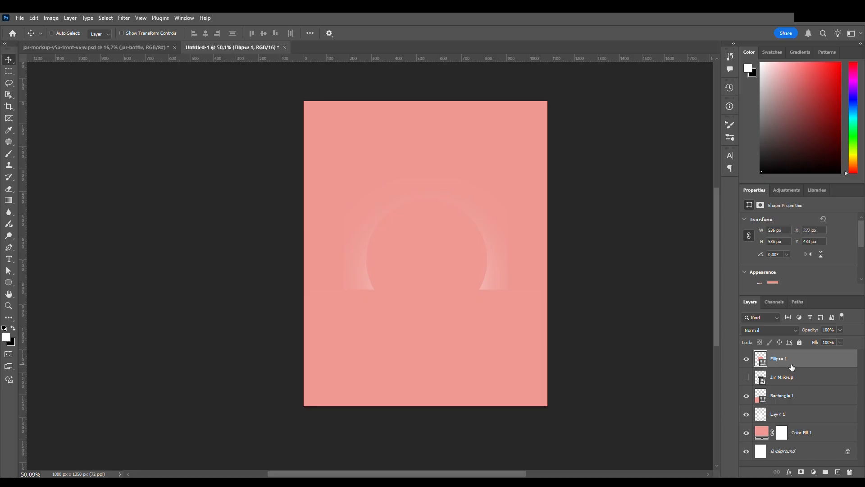
{"action": "key", "text": "ctrl+t"}
{"action": "left_click_drag", "start_coordinate": [461, 286], "coordinate": [440, 283]}
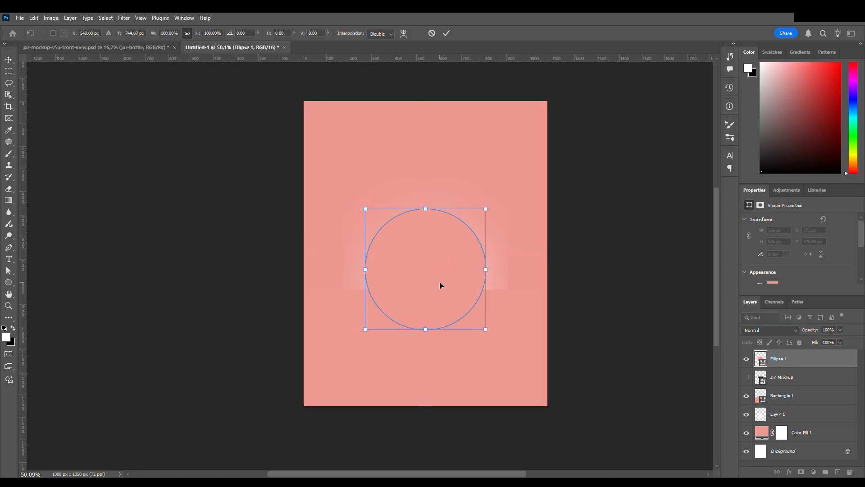
{"action": "left_click", "coordinate": [446, 33]}
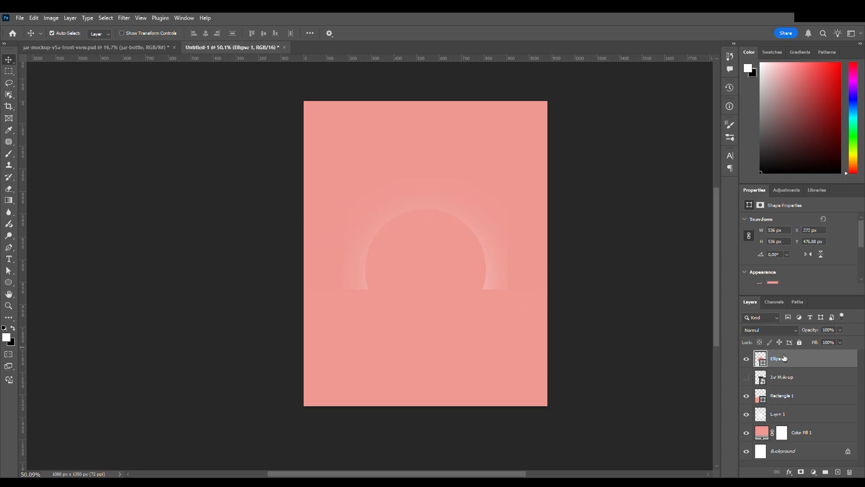
- Give the pink circle a white Outer Glow and scale it proportionally to 165%
{"action": "key", "text": "h"}
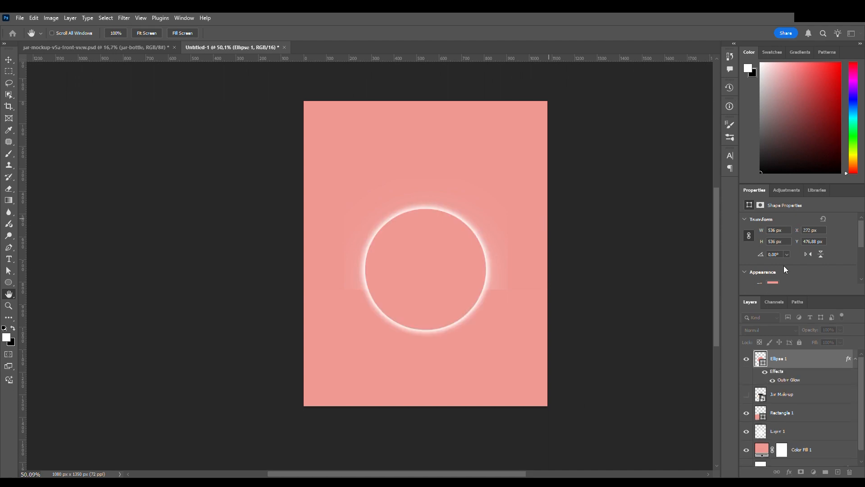
{"action": "key", "text": "v"}
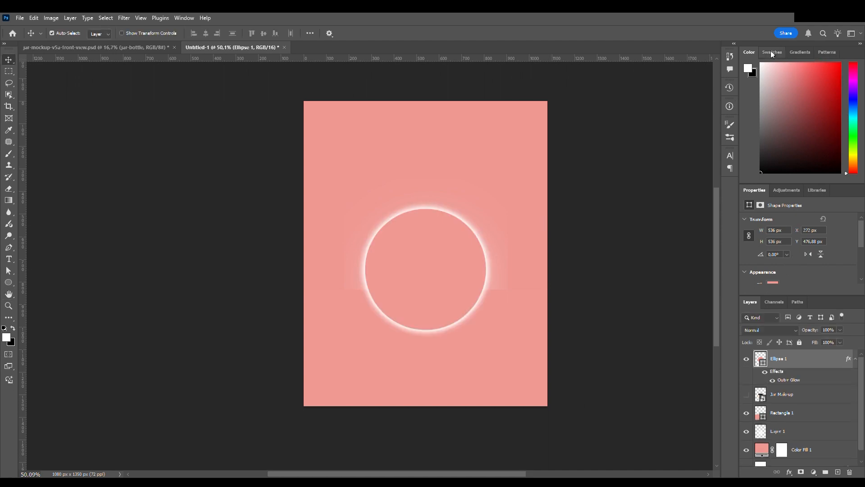
{"action": "key", "text": "ctrl+t"}
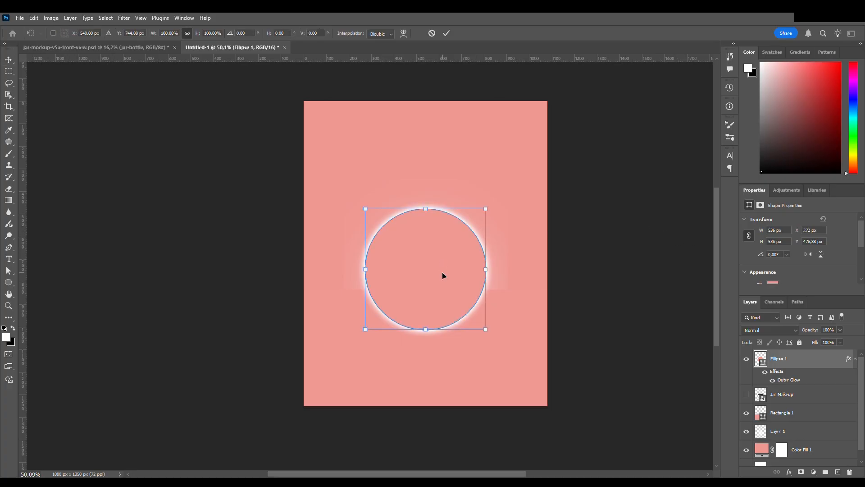
{"action": "left_click_drag", "start_coordinate": [154, 36], "coordinate": [180, 35]}
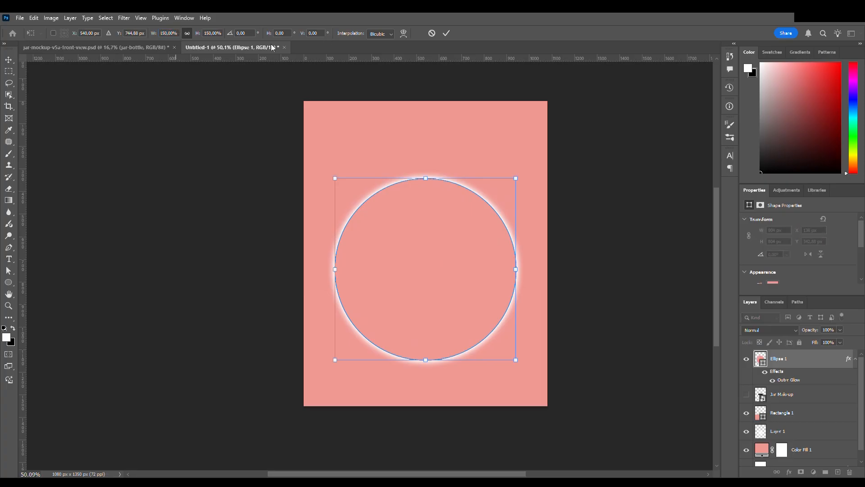
{"action": "left_click_drag", "start_coordinate": [159, 36], "coordinate": [166, 37]}
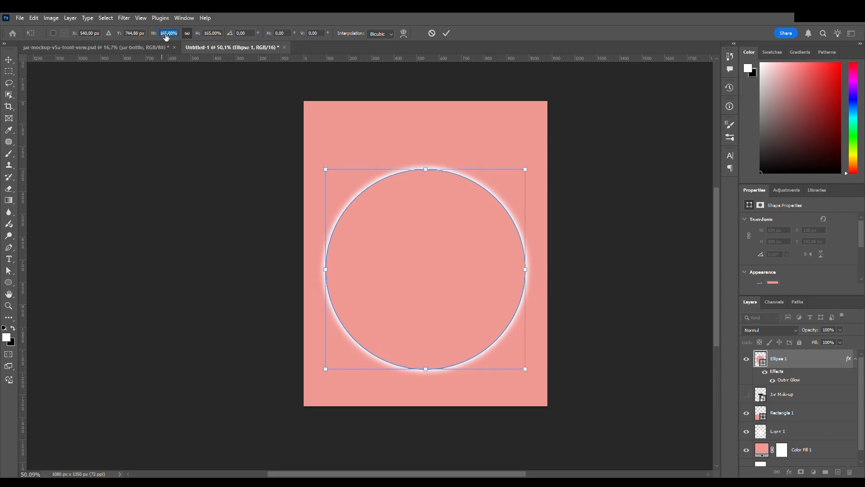
{"action": "left_click", "coordinate": [447, 34]}
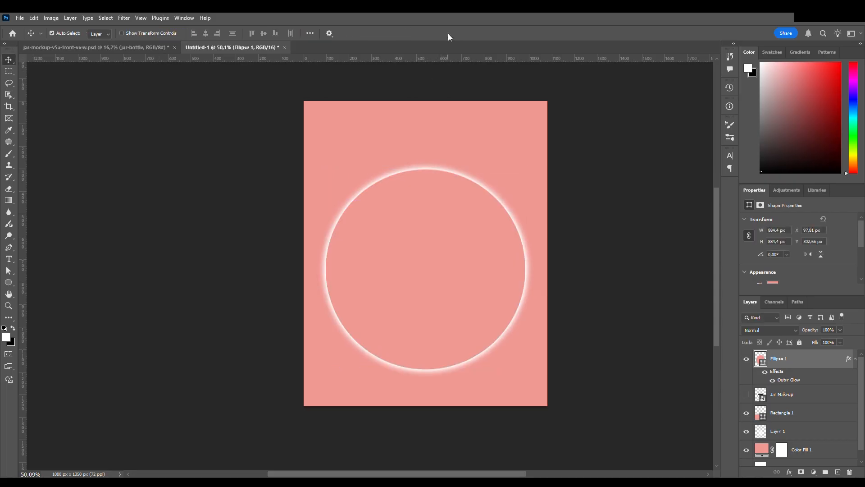
- Duplicate the glowing circle and scale the copy concentrically down to about 630 px in diameter
{"action": "key", "text": "ctrl"}
{"action": "key", "text": "ctrl+j"}
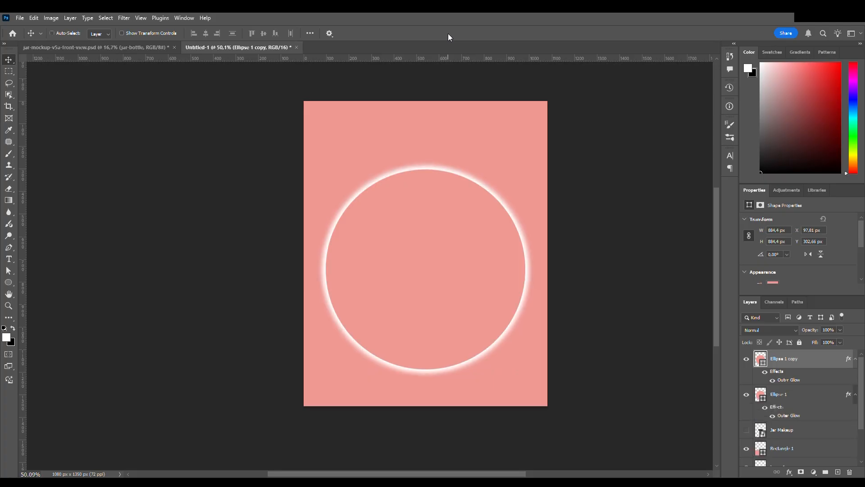
{"action": "key", "text": "ctrl+t"}
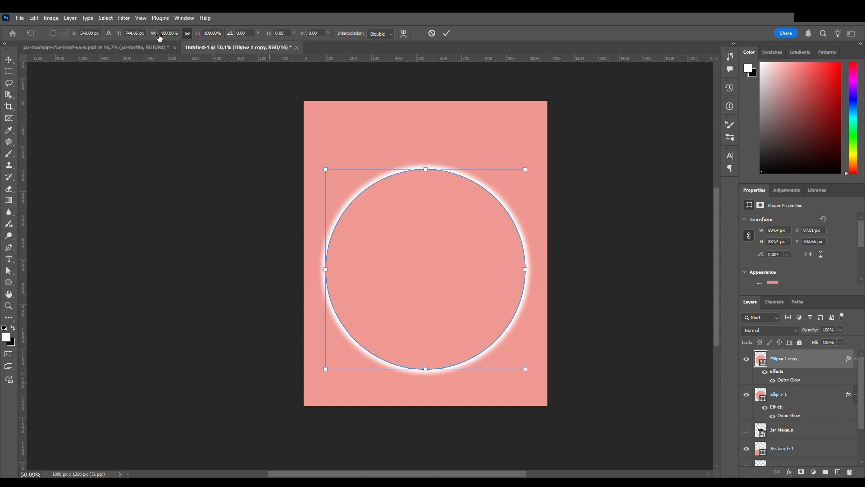
{"action": "left_click_drag", "start_coordinate": [159, 38], "coordinate": [149, 41]}
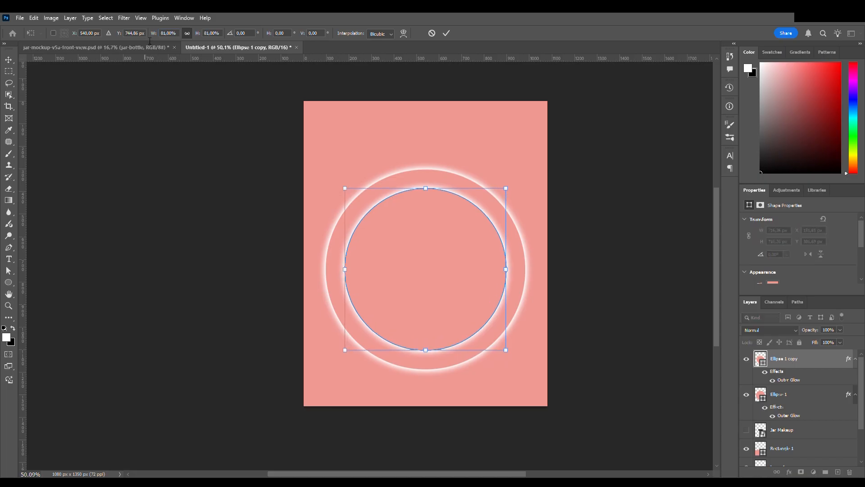
{"action": "key", "text": "Return"}
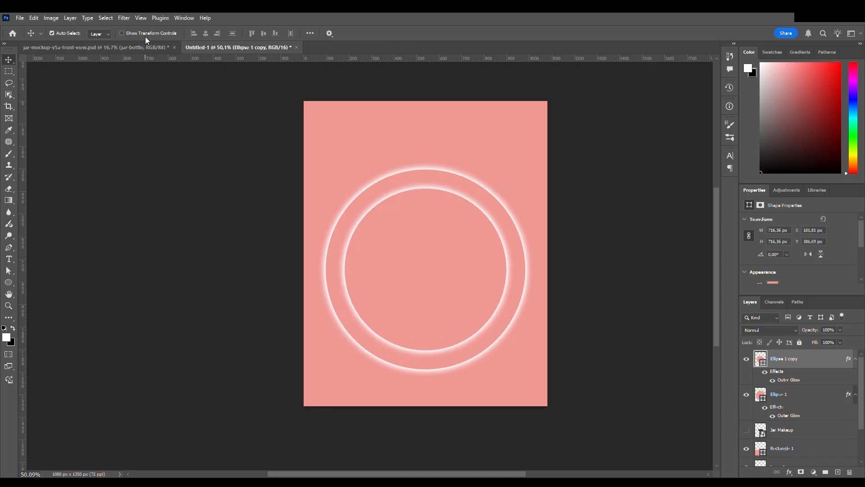
{"action": "key", "text": "ctrl+t"}
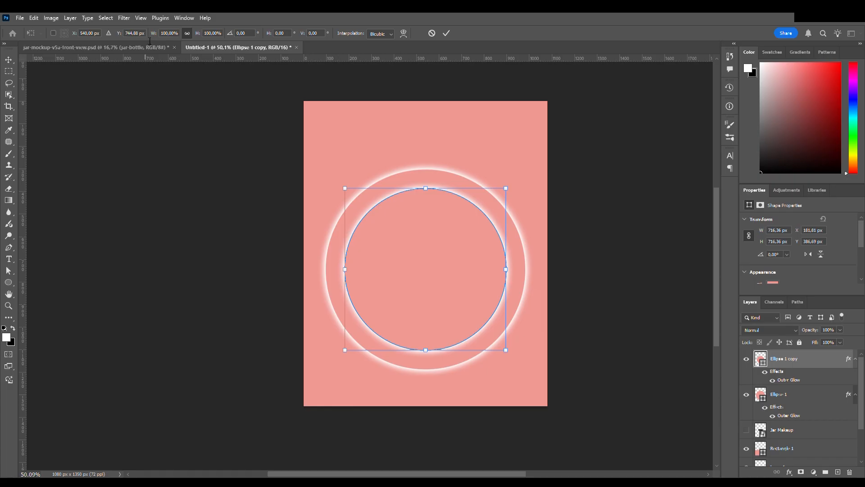
{"action": "left_click_drag", "start_coordinate": [155, 36], "coordinate": [148, 40]}
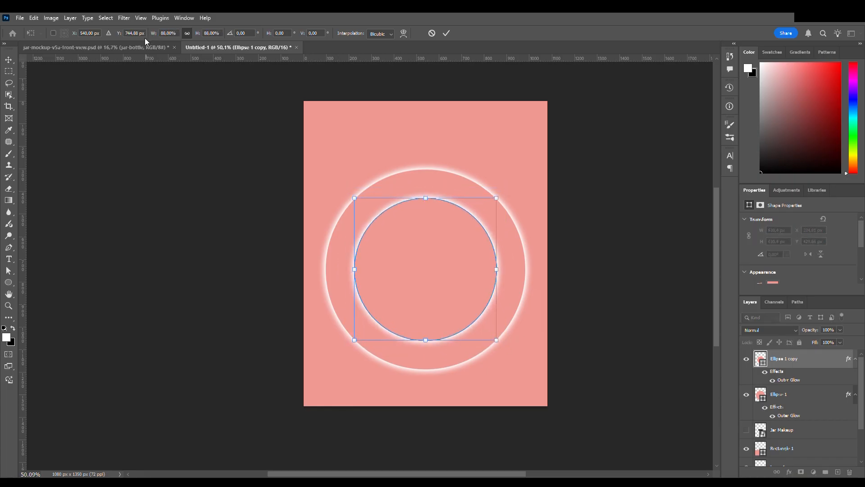
{"action": "left_click", "coordinate": [447, 33]}
- Duplicate the inner circle and scale the new copy proportionally to 69% about its centre
{"action": "key", "text": "ctrl+j"}
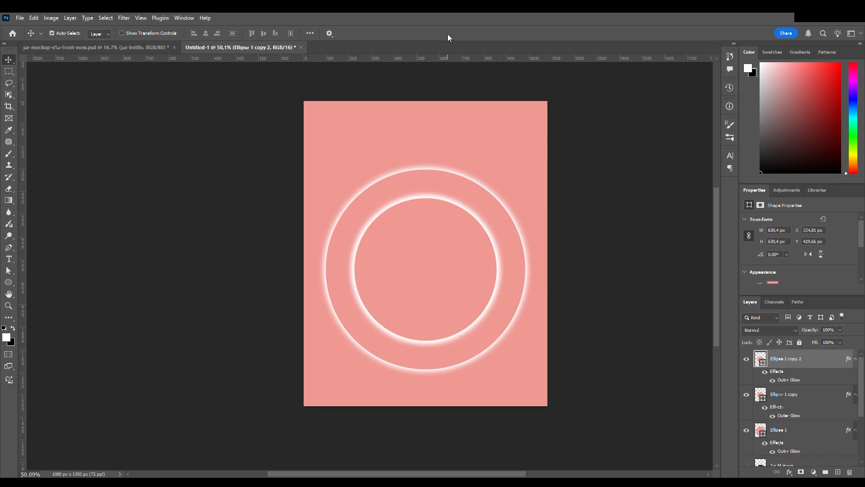
{"action": "key", "text": "ctrl+t"}
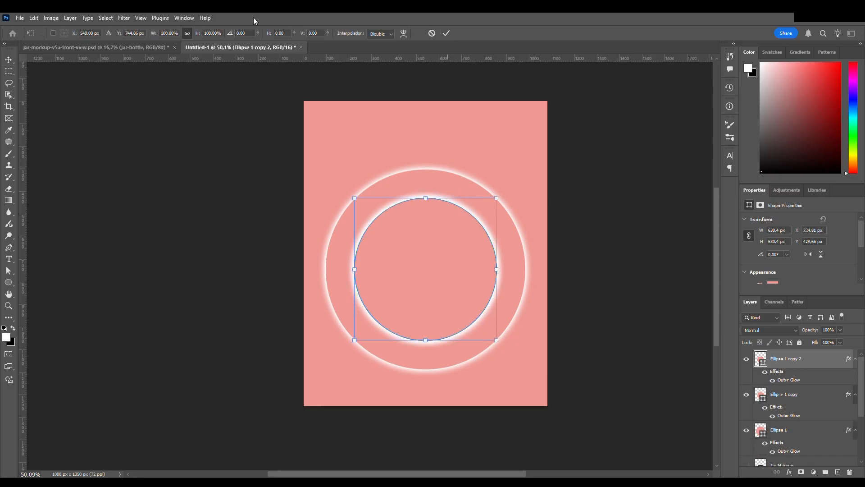
{"action": "left_click_drag", "start_coordinate": [155, 35], "coordinate": [143, 36]}
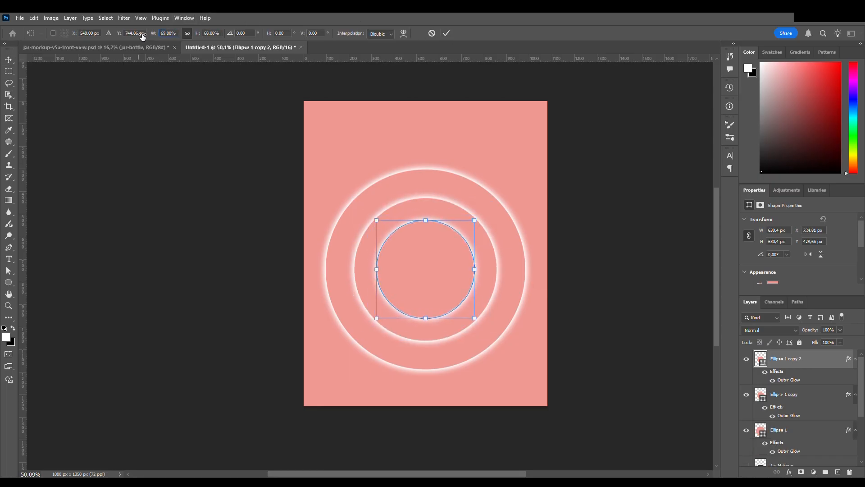
{"action": "key", "text": "Return"}
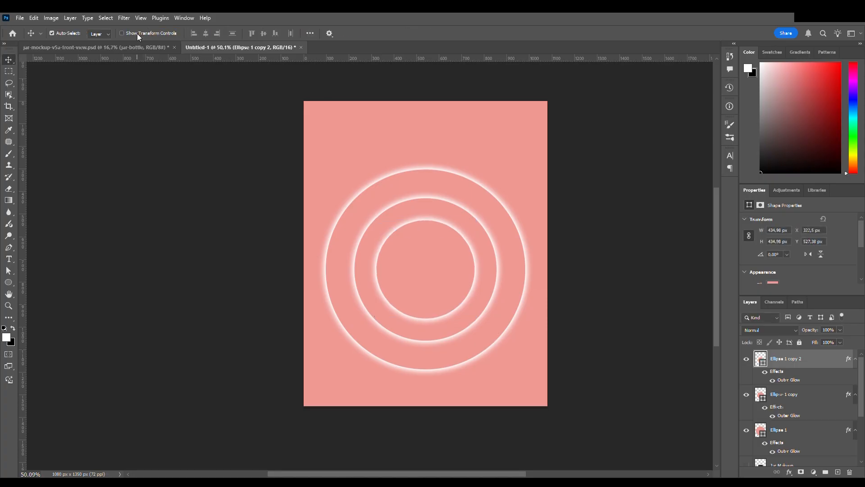
- Add a fourth concentric ring by duplicating the smallest circle and scaling the copy to 67%
{"action": "key", "text": "ctrl+j"}
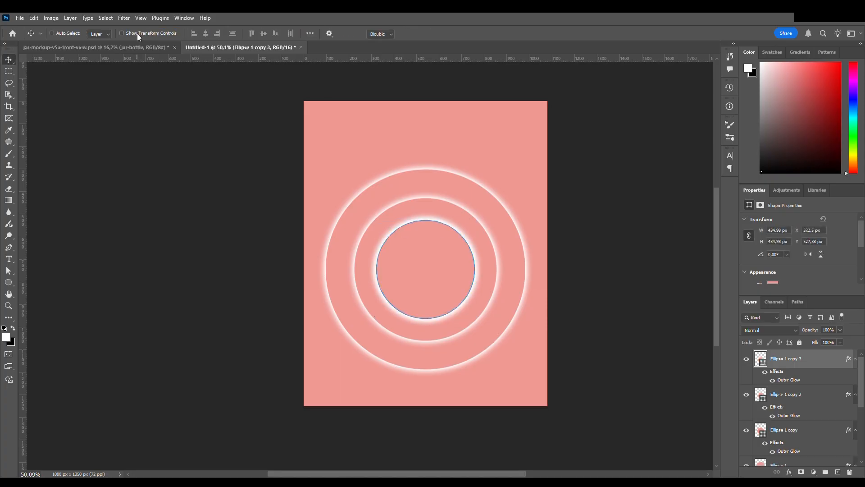
{"action": "key", "text": "ctrl+t"}
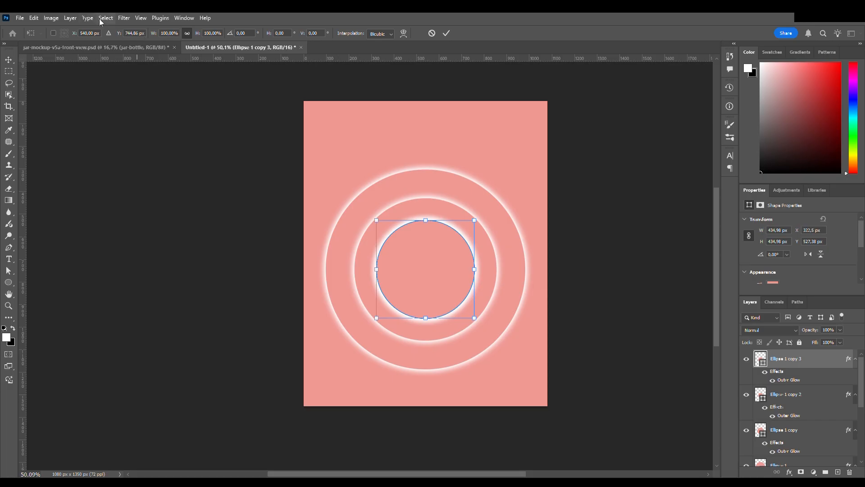
{"action": "left_click_drag", "start_coordinate": [156, 39], "coordinate": [143, 41]}
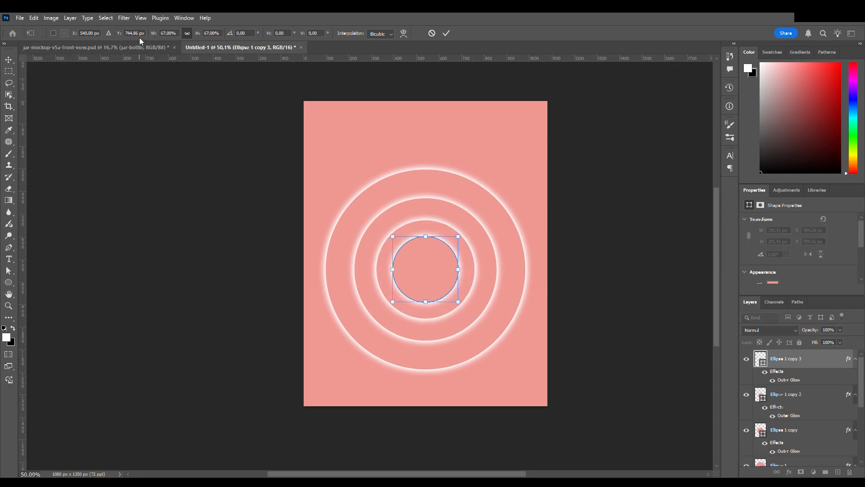
{"action": "key", "text": "Return"}
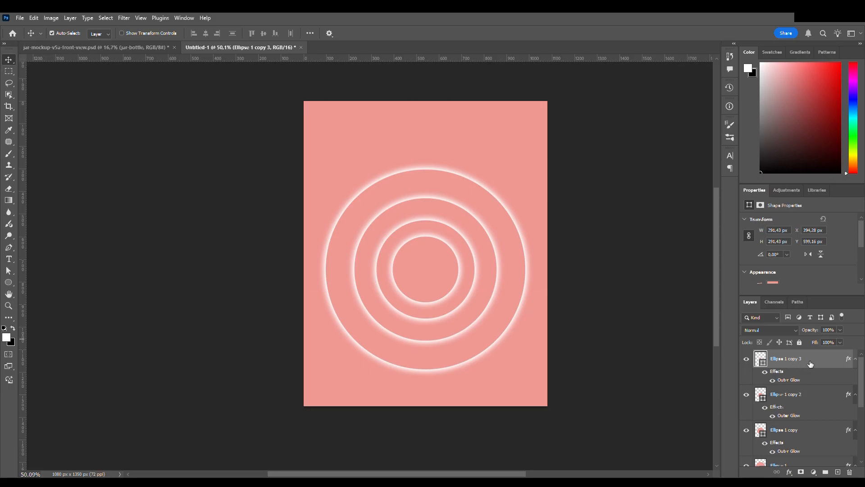
- Group the four glowing circle layers, from Ellipse 1 to Ellipse 1 copy 3
{"action": "scroll", "coordinate": [806, 374], "scroll_direction": "down", "scroll_amount": 3}
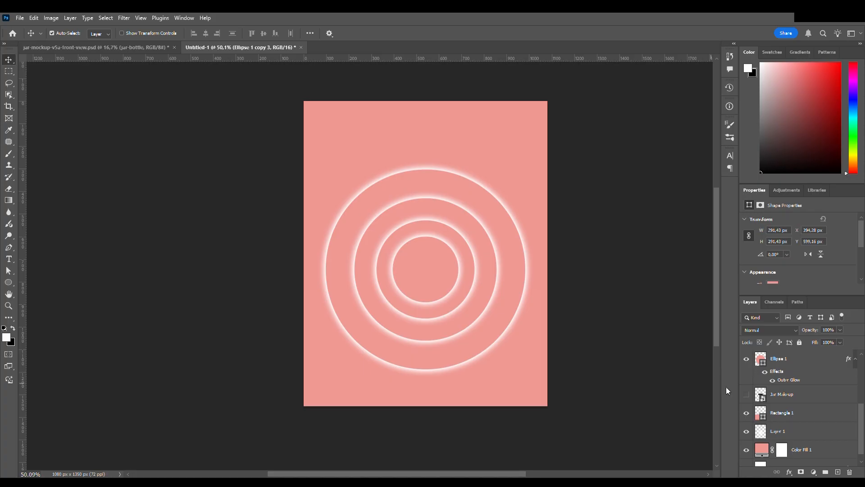
{"action": "left_click", "coordinate": [800, 362]}
{"action": "key", "text": "ctrl"}
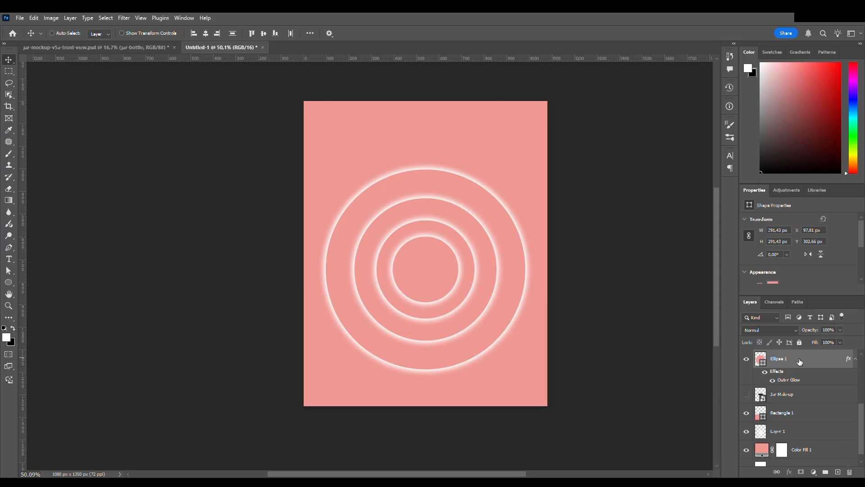
{"action": "key", "text": "ctrl+g"}
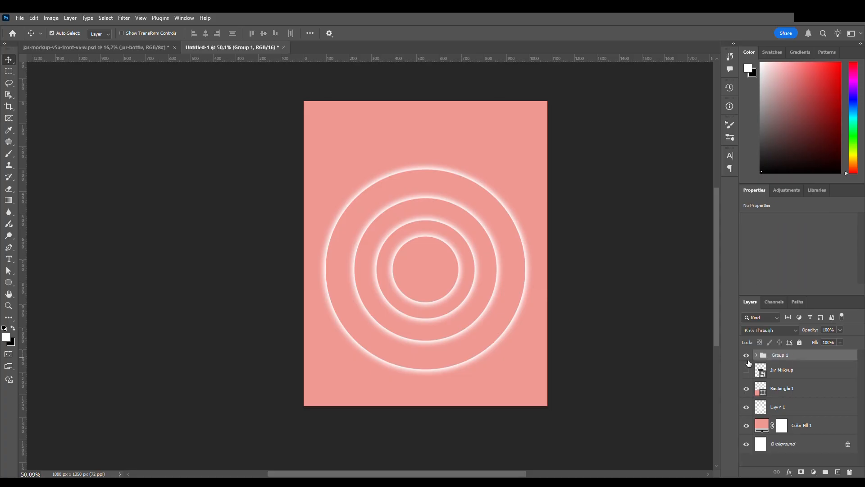
- Toggle the circle group's visibility to check it, and place the group beneath the Rectangle 1 floor layer
{"action": "scroll", "coordinate": [770, 382], "scroll_direction": "up", "scroll_amount": 1}
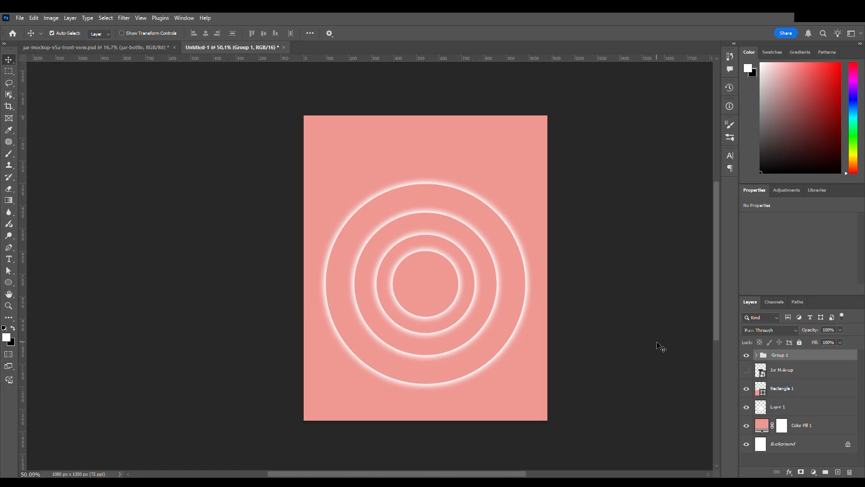
{"action": "left_click", "coordinate": [748, 356]}
{"action": "left_click", "coordinate": [748, 355]}
{"action": "left_click", "coordinate": [748, 355]}
{"action": "left_click", "coordinate": [748, 356]}
{"action": "left_click_drag", "start_coordinate": [803, 359], "coordinate": [797, 395]}
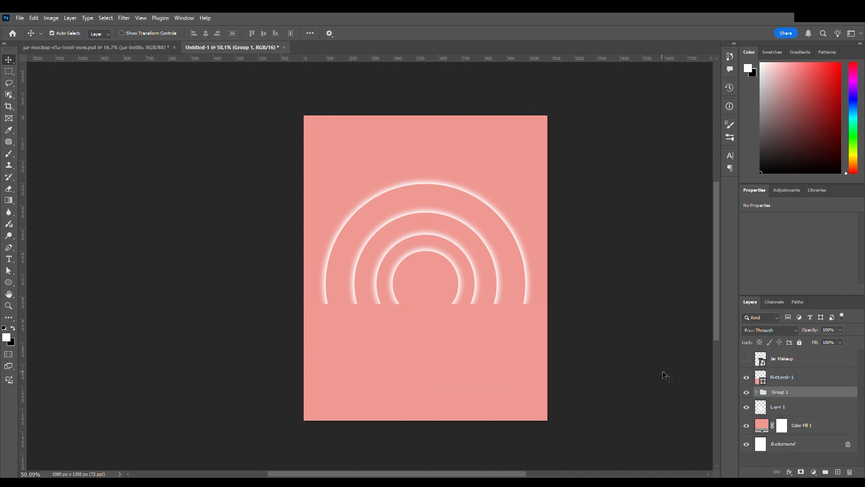
- Enlarge the circle group proportionally about its centre until the outer ring nearly spans the canvas width
{"action": "key", "text": "ctrl+t"}
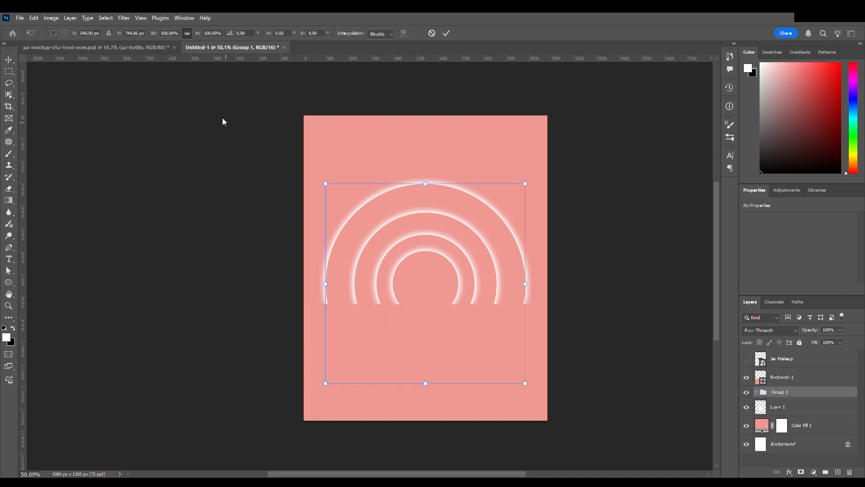
{"action": "left_click_drag", "start_coordinate": [157, 37], "coordinate": [158, 40]}
{"action": "key", "text": "Return"}
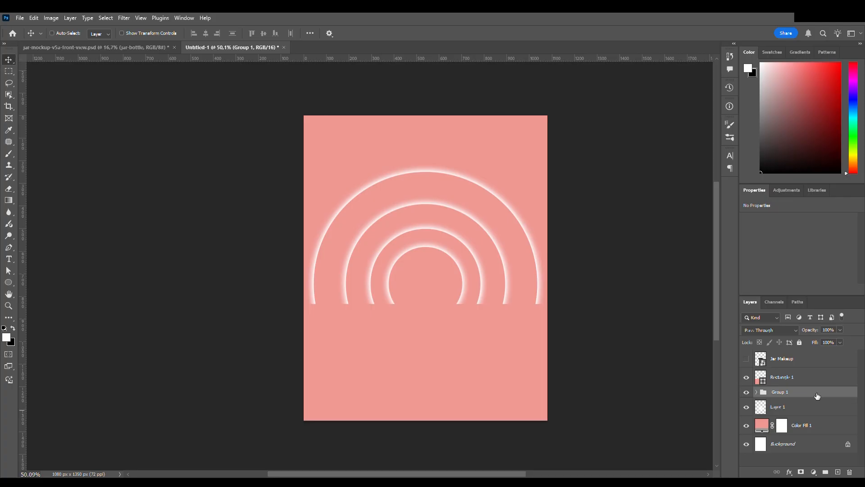
- Duplicate the circle group, hide the original group and merge the copy into a single pixel layer
{"action": "key", "text": "ctrl+j"}
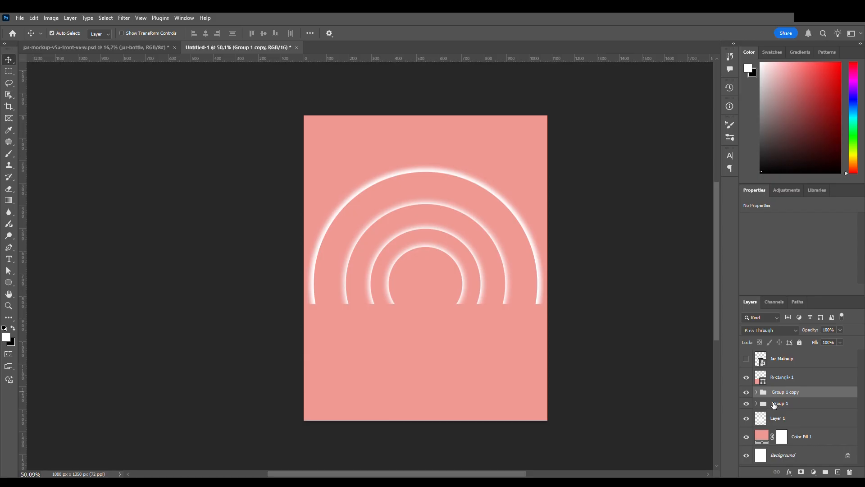
{"action": "left_click", "coordinate": [748, 404]}
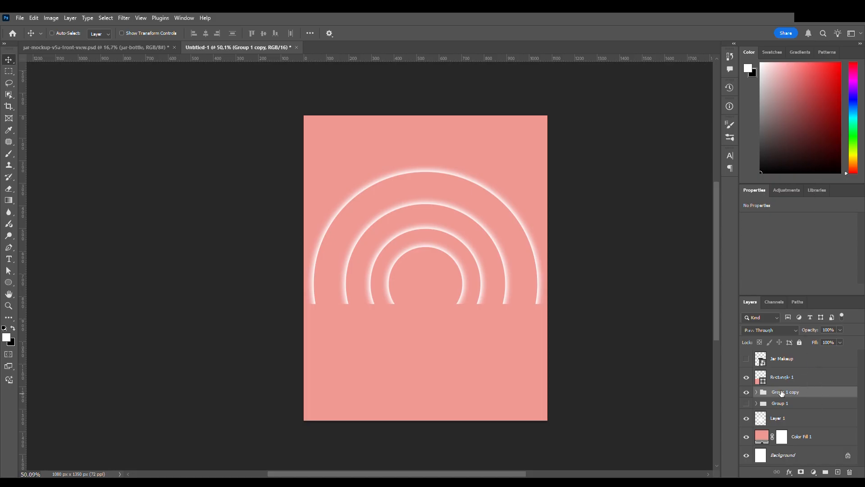
{"action": "key", "text": "ctrl+e"}
{"action": "key", "text": "ctrl"}
{"action": "key", "text": "ctrl+t"}
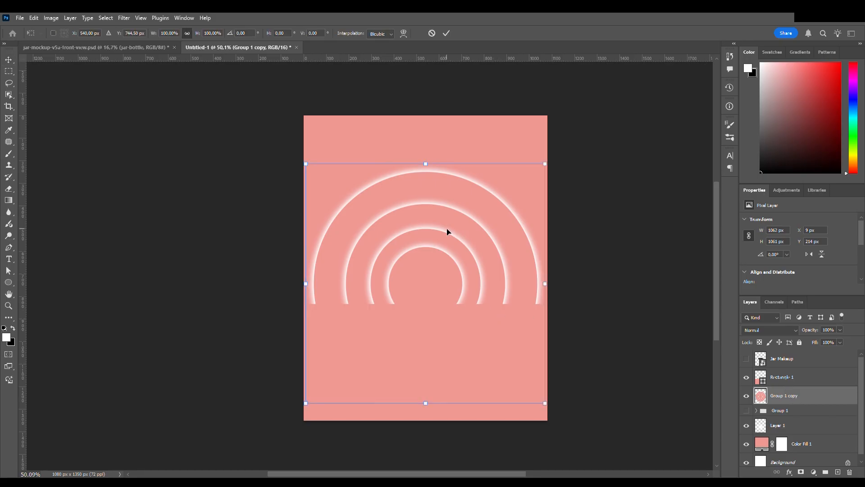
{"action": "left_click_drag", "start_coordinate": [431, 145], "coordinate": [429, 169]}
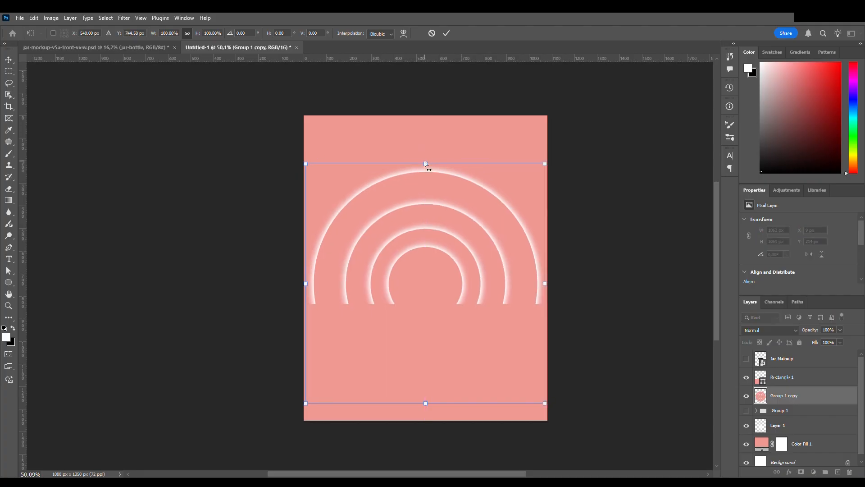
{"action": "left_click", "coordinate": [446, 33]}
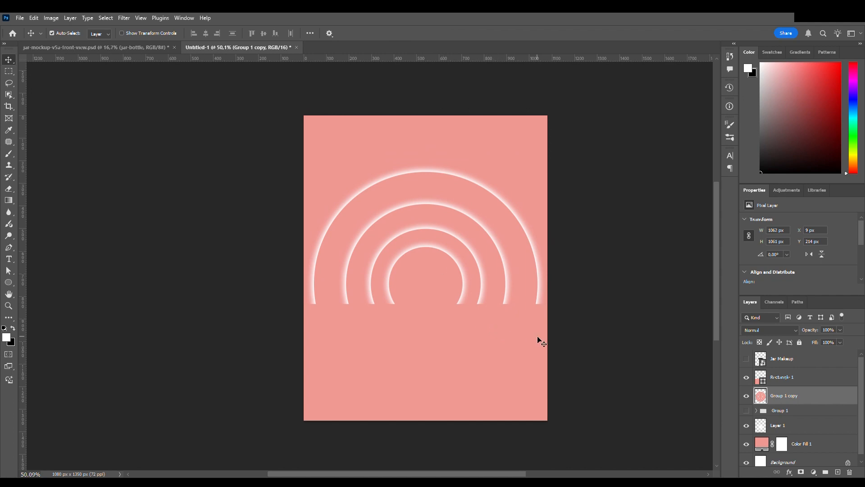
- Duplicate the merged Group 1 copy ring layer and place the duplicate above the Rectangle 1 floor layer
{"action": "left_click", "coordinate": [804, 385]}
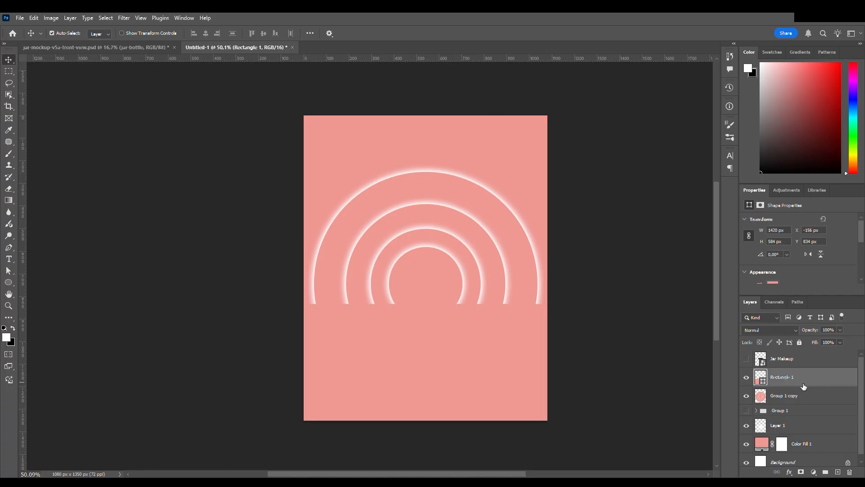
{"action": "left_click", "coordinate": [789, 400]}
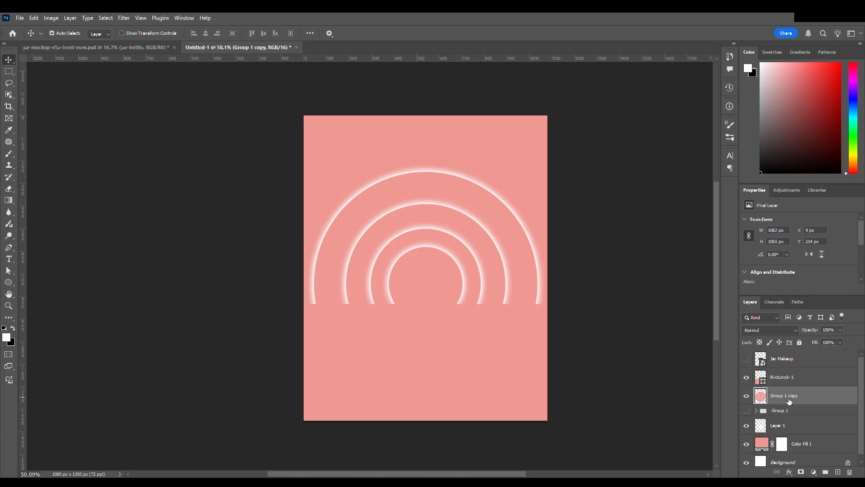
{"action": "key", "text": "ctrl+j"}
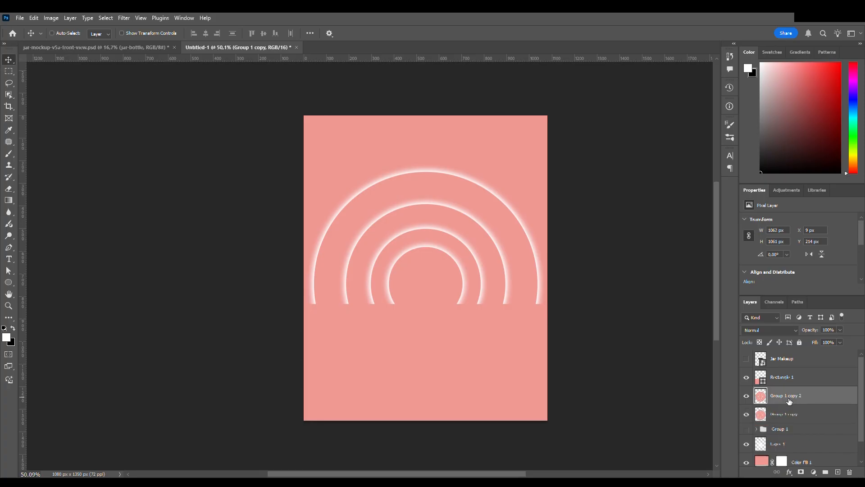
{"action": "left_click_drag", "start_coordinate": [789, 400], "coordinate": [797, 378]}
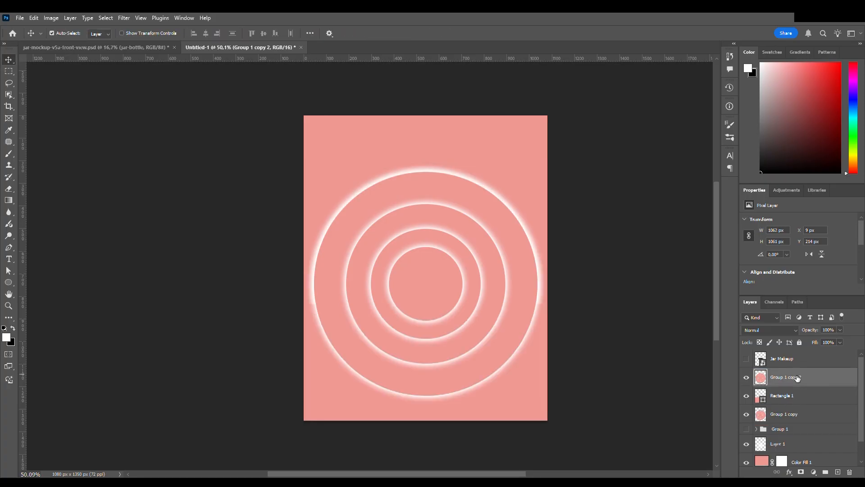
- Blur the upper ring layer, Group 1 copy 2, and clip it to the Rectangle 1 floor layer
{"action": "left_click", "coordinate": [806, 400]}
{"action": "left_click", "coordinate": [810, 384]}
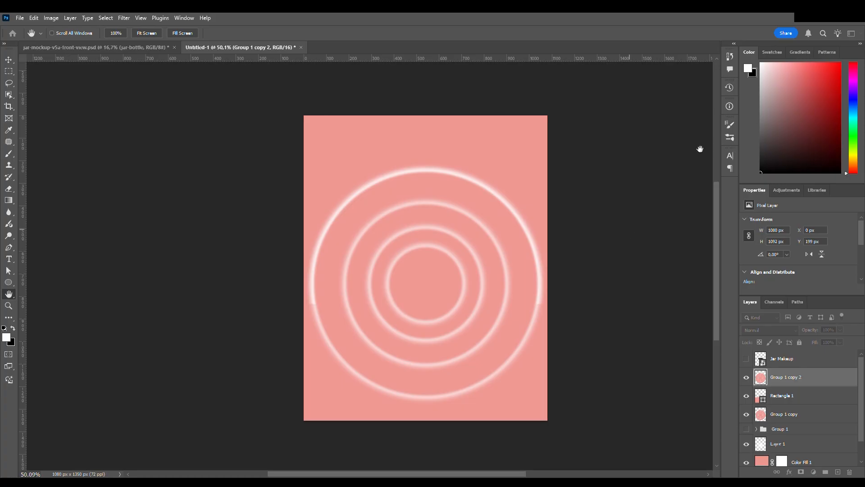
{"action": "key", "text": "v"}
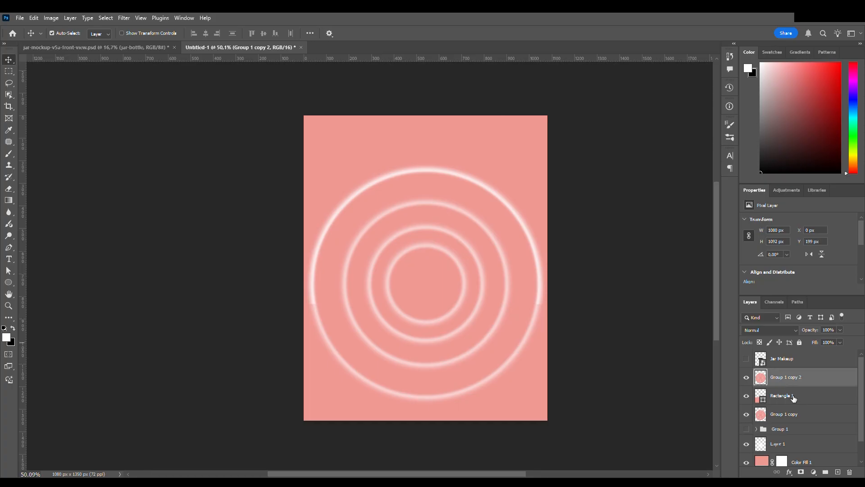
{"action": "left_click_drag", "start_coordinate": [792, 392], "coordinate": [782, 389]}
{"action": "left_click", "coordinate": [782, 389], "text": "alt"}
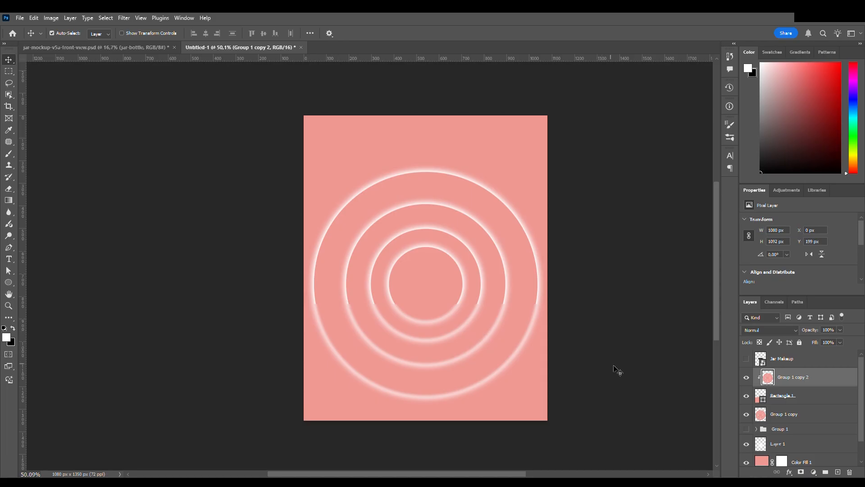
- Add a new layer above Group 1 copy and paint a large soft white glow at the rings' centre
{"action": "left_click", "coordinate": [786, 401]}
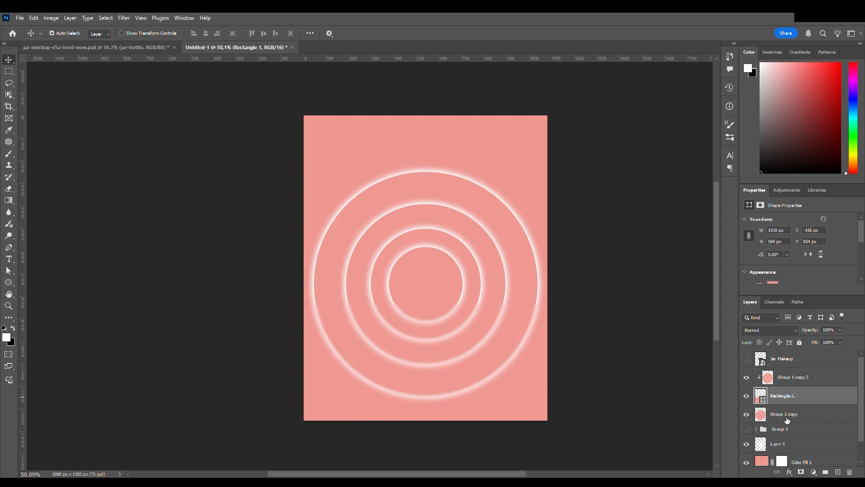
{"action": "left_click", "coordinate": [786, 419]}
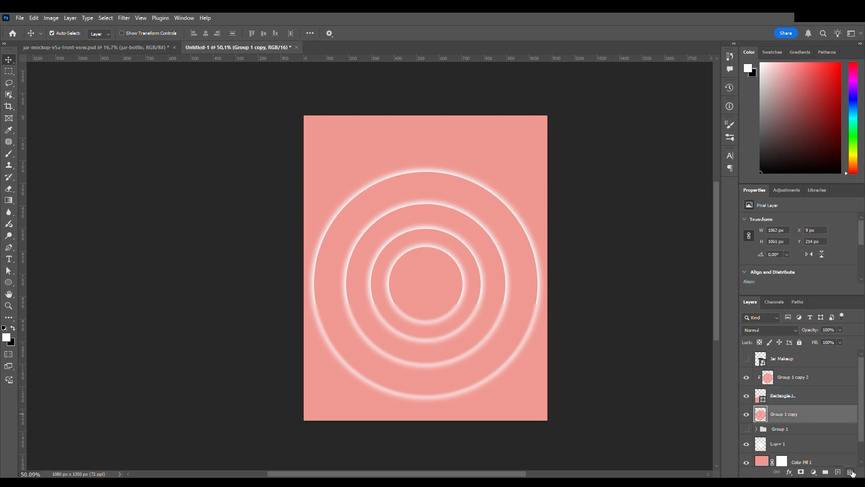
{"action": "left_click", "coordinate": [839, 472]}
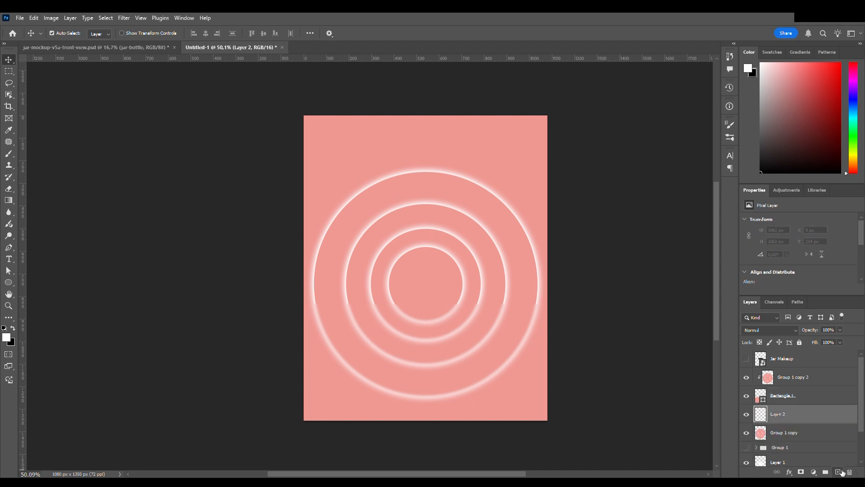
{"action": "left_click", "coordinate": [9, 153]}
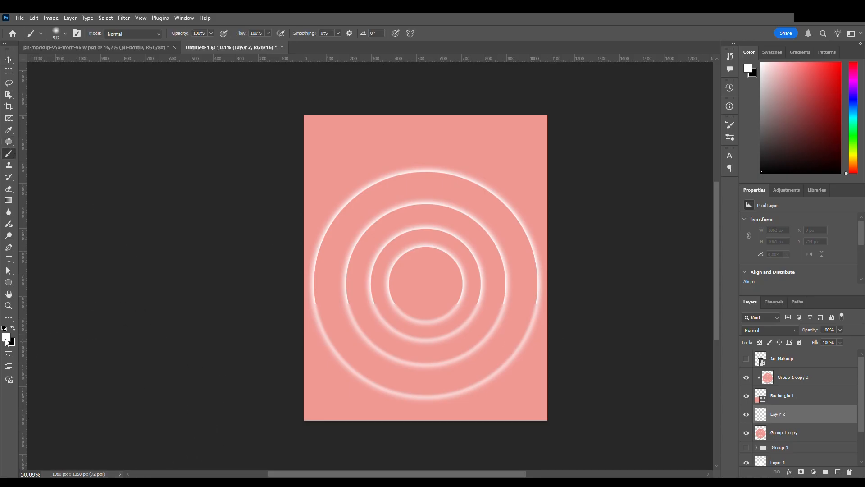
{"action": "key", "text": "i"}
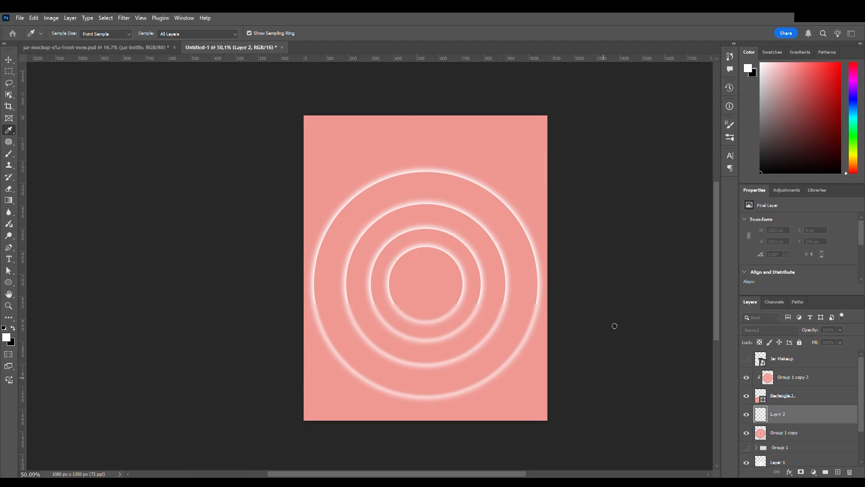
{"action": "key", "text": "b"}
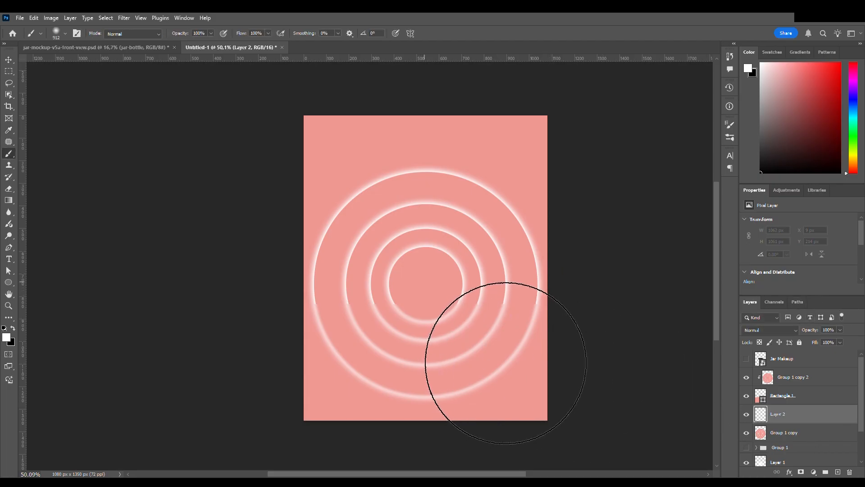
{"action": "left_click", "coordinate": [424, 283]}
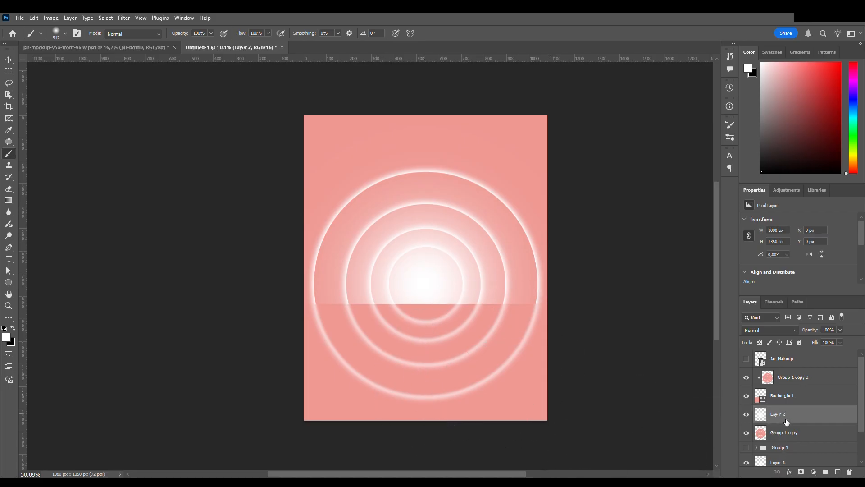
- Enlarge the Layer 2 glow proportionally to about 111% and move it down behind the floor's upper edge
{"action": "key", "text": "ctrl+t"}
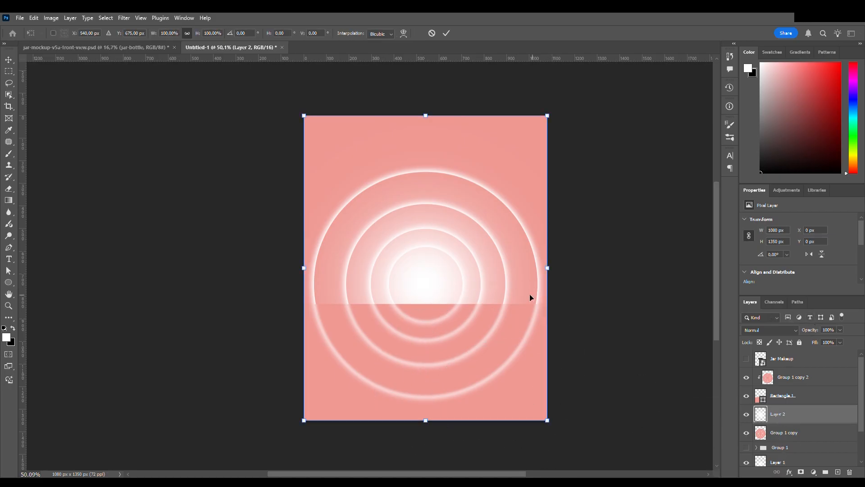
{"action": "left_click_drag", "start_coordinate": [422, 241], "coordinate": [421, 296]}
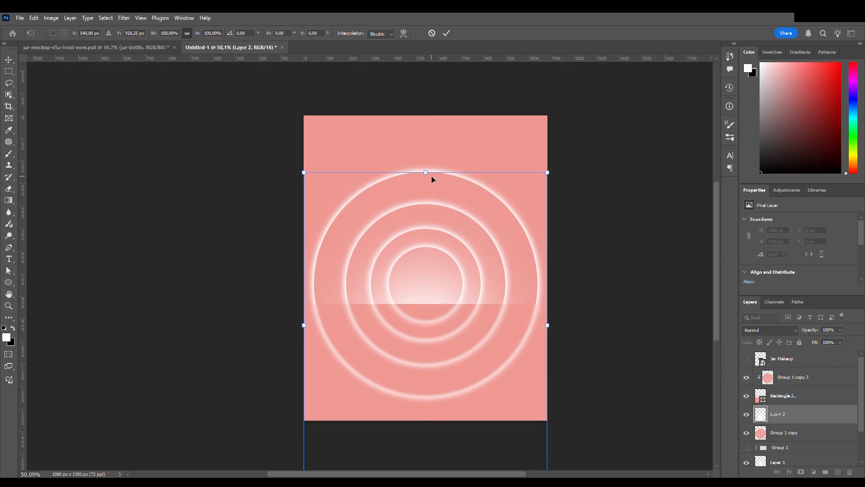
{"action": "left_click_drag", "start_coordinate": [431, 176], "coordinate": [432, 148]}
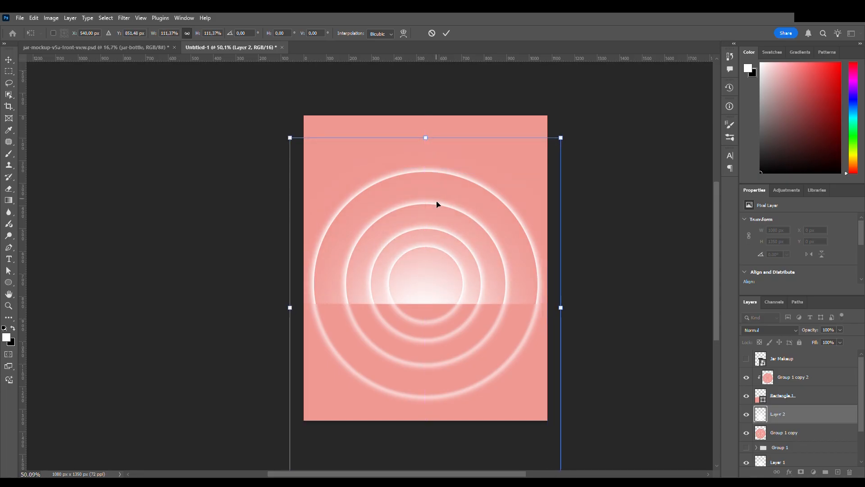
{"action": "left_click_drag", "start_coordinate": [434, 216], "coordinate": [434, 222]}
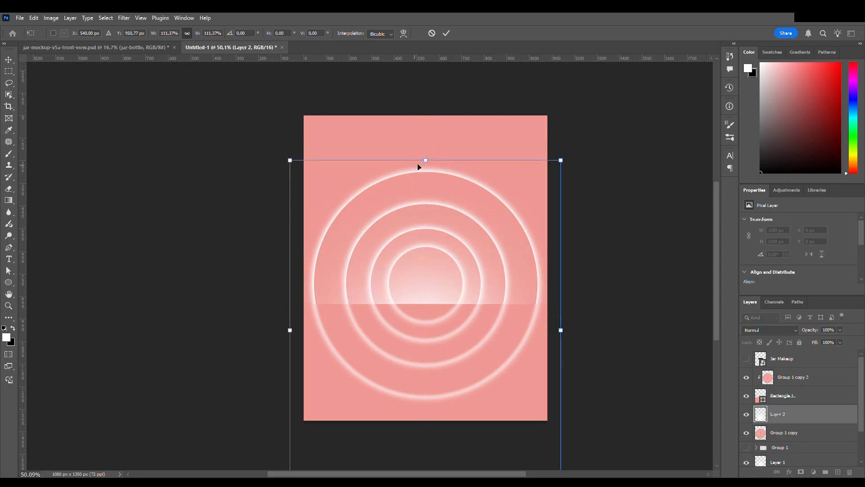
{"action": "left_click_drag", "start_coordinate": [429, 163], "coordinate": [428, 160]}
{"action": "left_click", "coordinate": [446, 33]}
{"action": "key", "text": "b"}
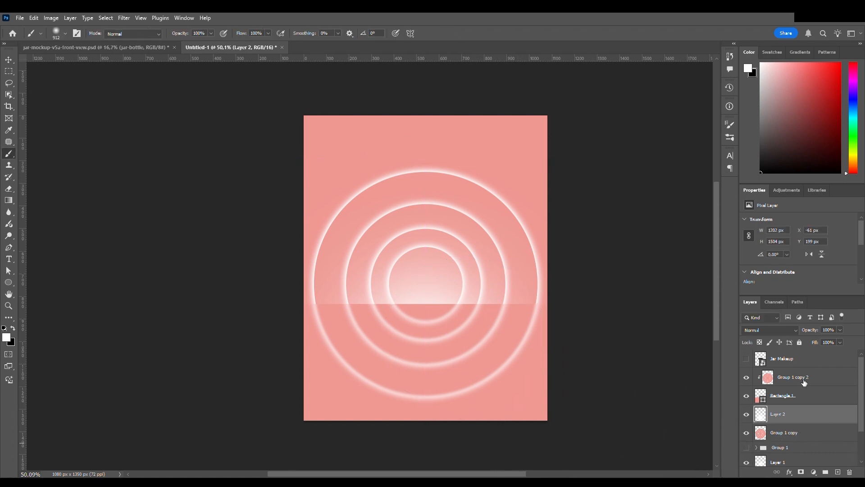
- Paint a soft white glow on a new layer clipped to the floor above Group 1 copy 2, and set its opacity to 66%
{"action": "left_click", "coordinate": [821, 384]}
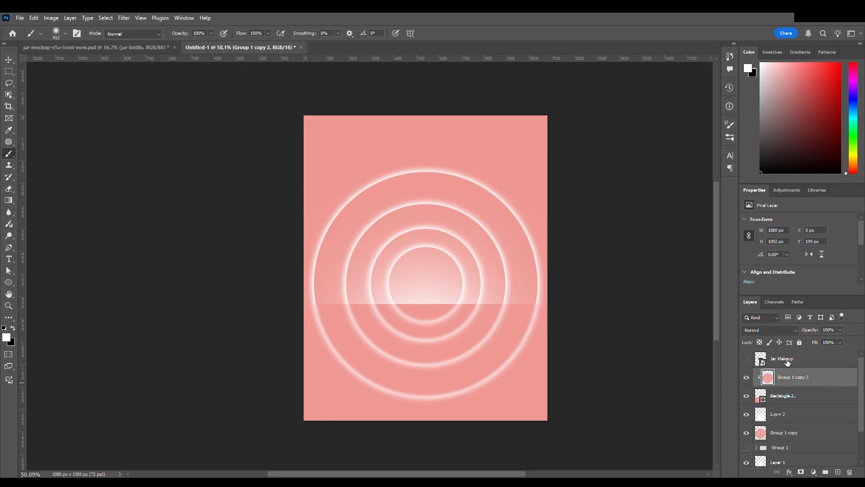
{"action": "left_click", "coordinate": [838, 473]}
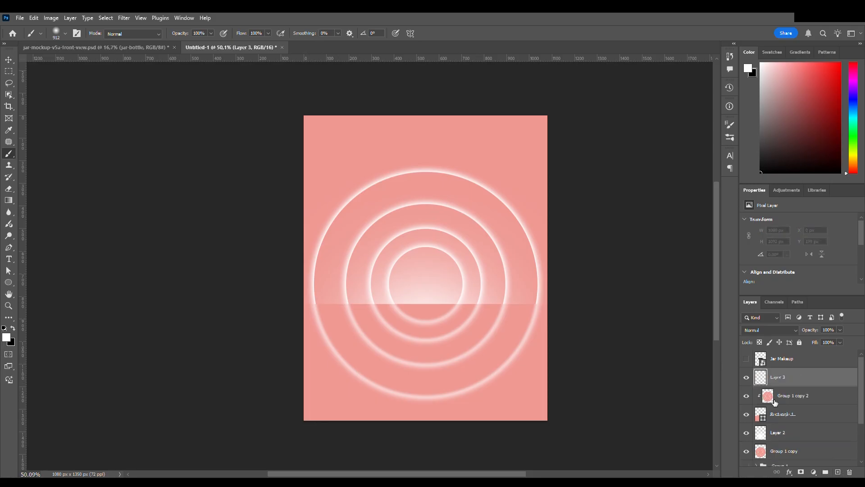
{"action": "left_click", "coordinate": [809, 387], "text": "alt"}
{"action": "key", "text": "i"}
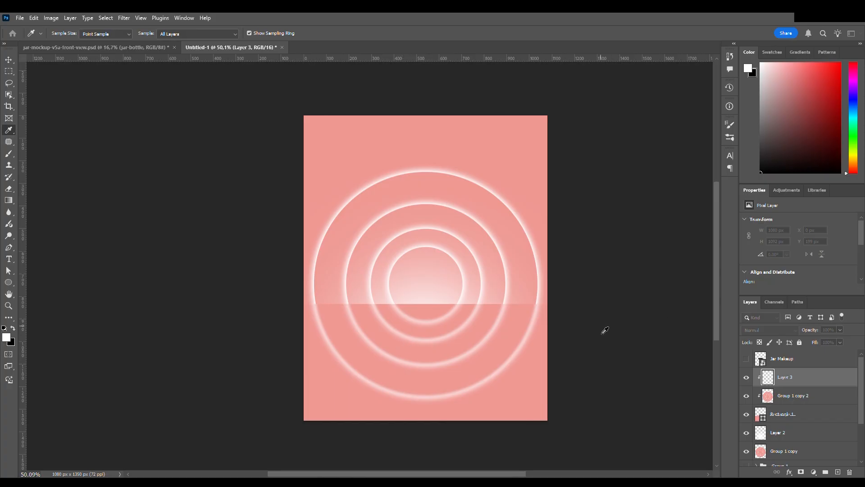
{"action": "key", "text": "b"}
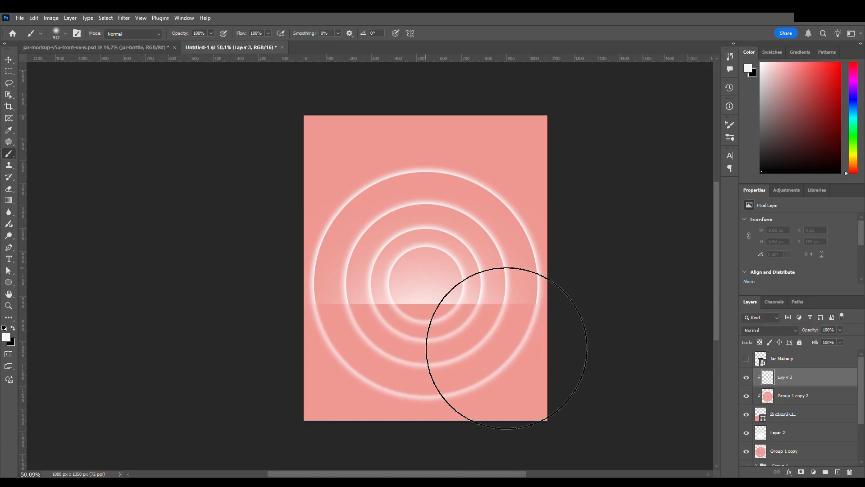
{"action": "left_click", "coordinate": [427, 262]}
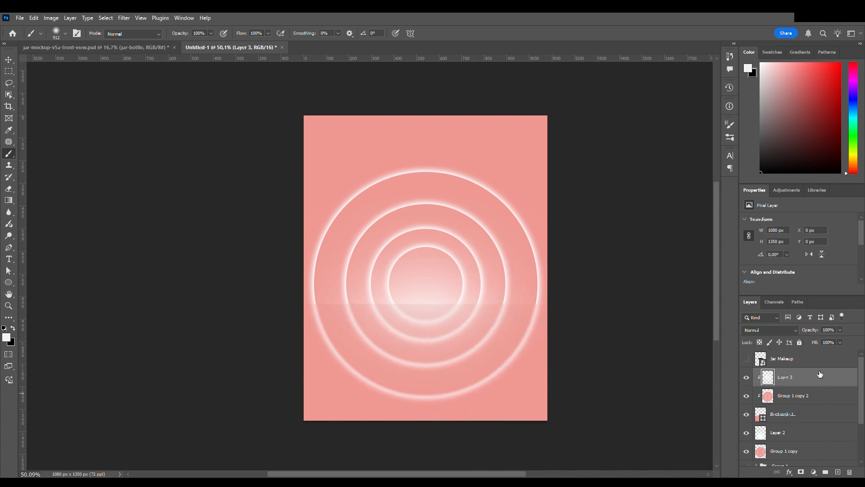
{"action": "left_click_drag", "start_coordinate": [816, 334], "coordinate": [795, 333]}
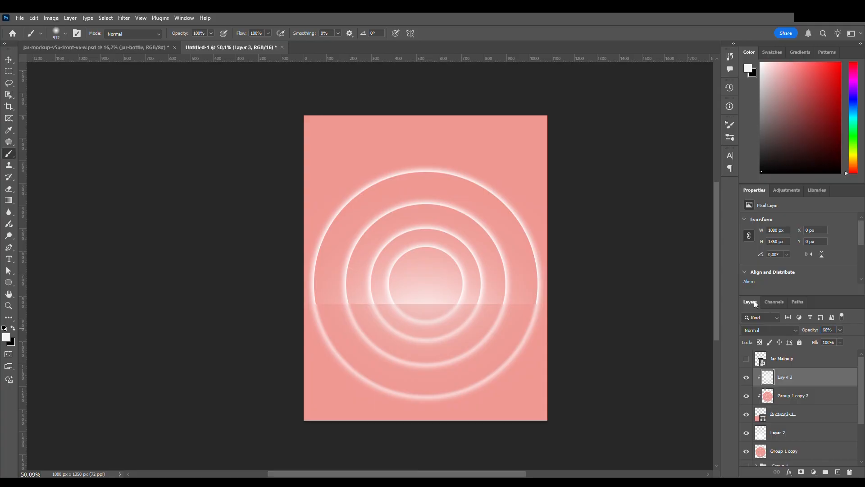
{"action": "key", "text": "v"}
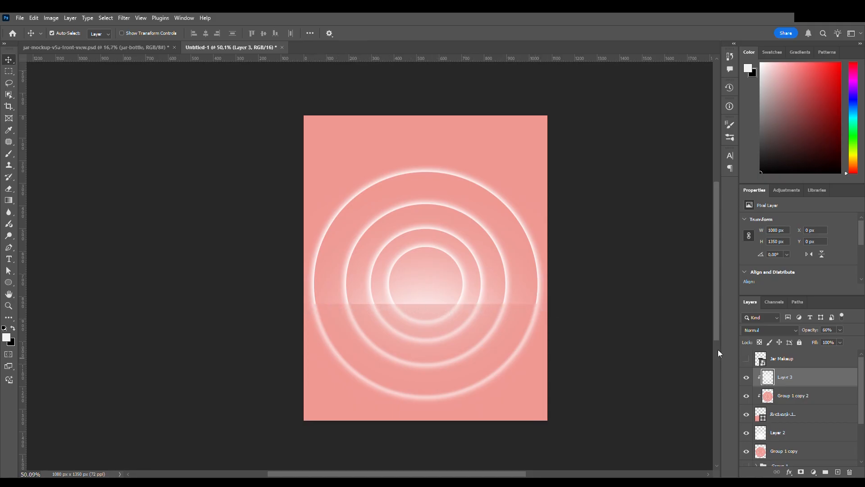
- Add another layer clipped to the floor above Layer 3 and paint a soft white glow around the floor's upper edge
{"action": "left_click", "coordinate": [839, 472]}
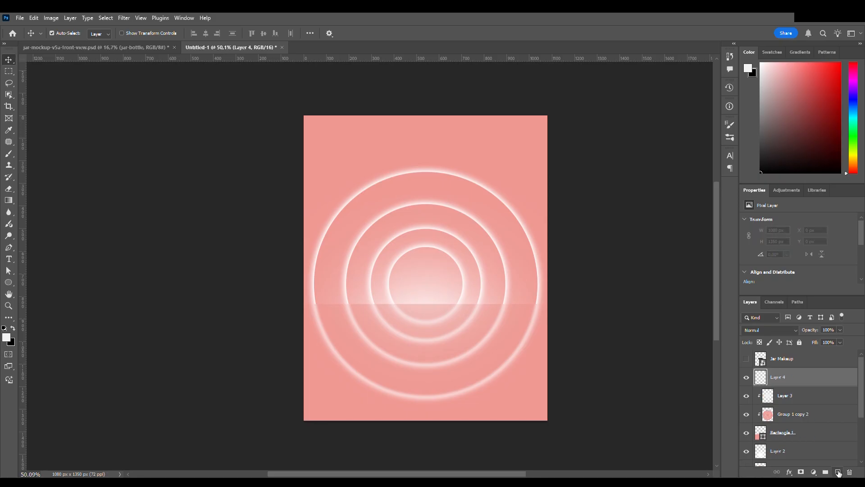
{"action": "left_click", "coordinate": [815, 390], "text": "alt"}
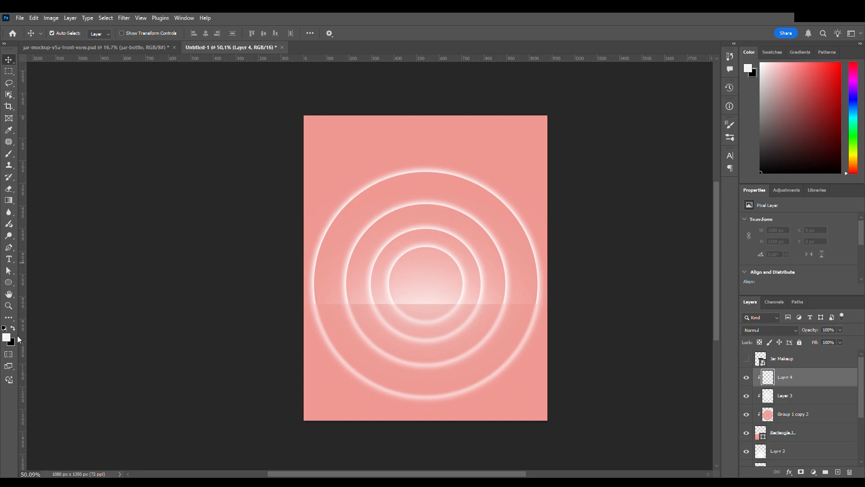
{"action": "left_click", "coordinate": [8, 154]}
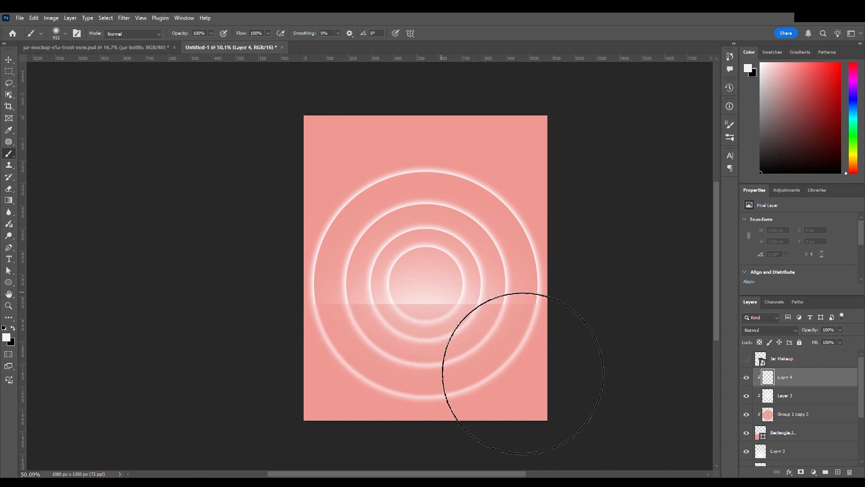
{"action": "left_click", "coordinate": [503, 363]}
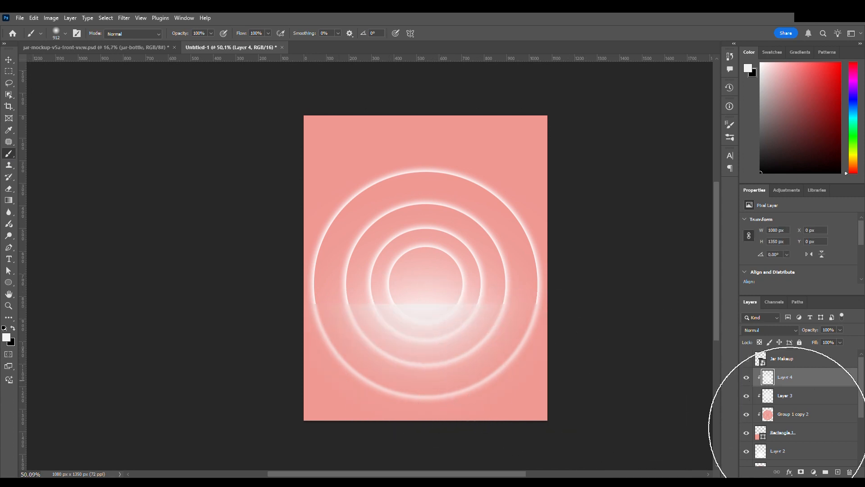
- Squash the Layer 4 glow to about 7% of its height, forming a thin light streak along the floor's upper edge
{"action": "key", "text": "ctrl+t"}
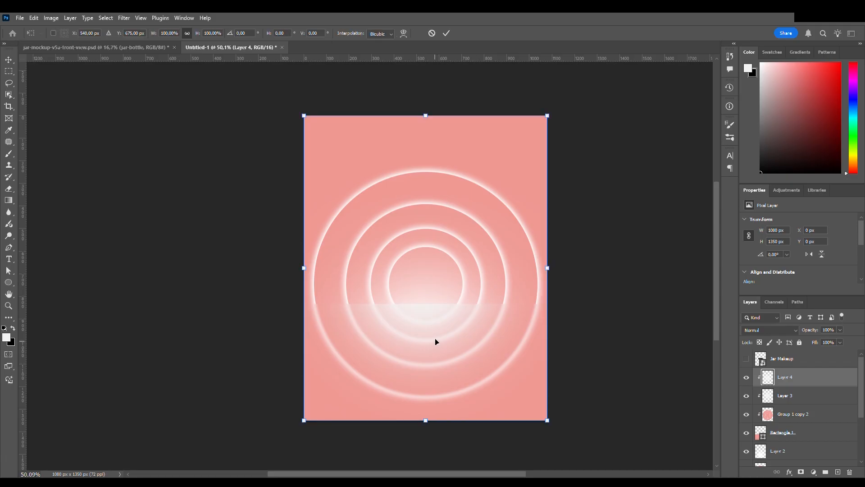
{"action": "mouse_move", "coordinate": [430, 118]}
{"action": "left_mouse_down"}
{"action": "mouse_move", "coordinate": [425, 270]}
{"action": "mouse_move", "coordinate": [438, 129]}
{"action": "mouse_move", "coordinate": [437, 117]}
{"action": "mouse_move", "coordinate": [429, 409]}
{"action": "mouse_move", "coordinate": [435, 291]}
{"action": "mouse_move", "coordinate": [432, 305]}
{"action": "left_mouse_up"}
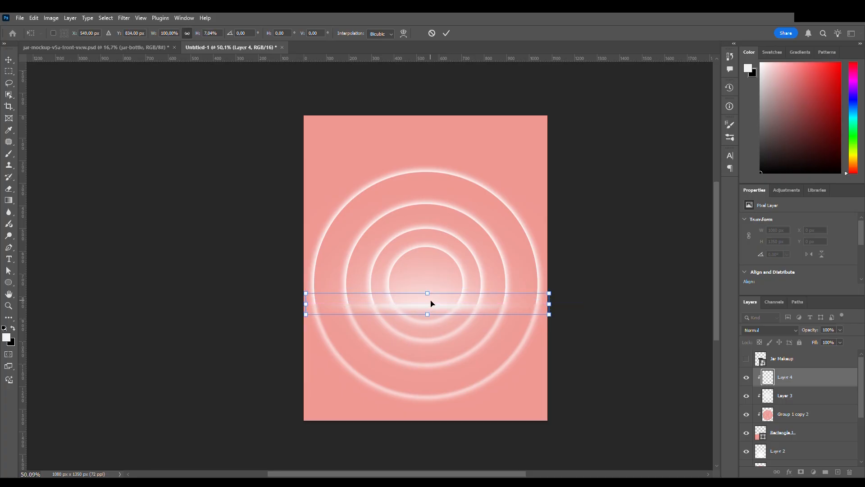
{"action": "key", "text": "Return"}
{"action": "key", "text": "b"}
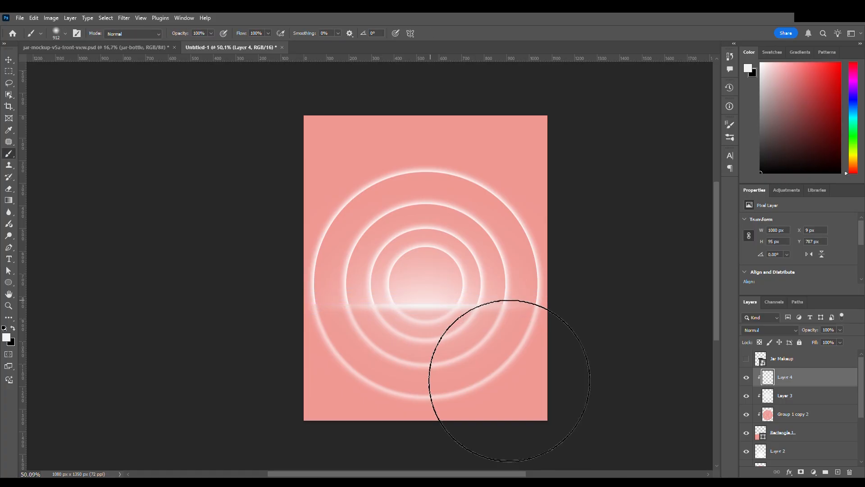
{"action": "left_click", "coordinate": [8, 60]}
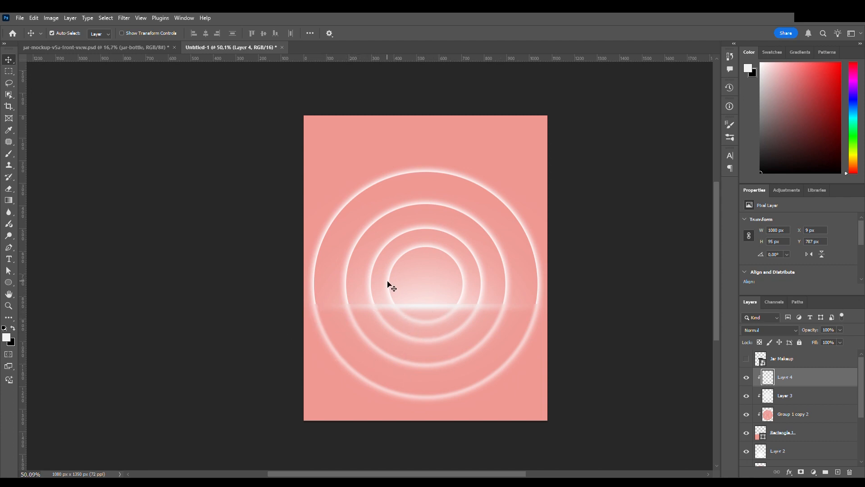
- Show the Jar Makeup layer and scale the jar down proportionally to about 20.6%, positioned in front of the innermost rings
{"action": "left_click", "coordinate": [747, 359]}
{"action": "key", "text": "ctrl+t"}
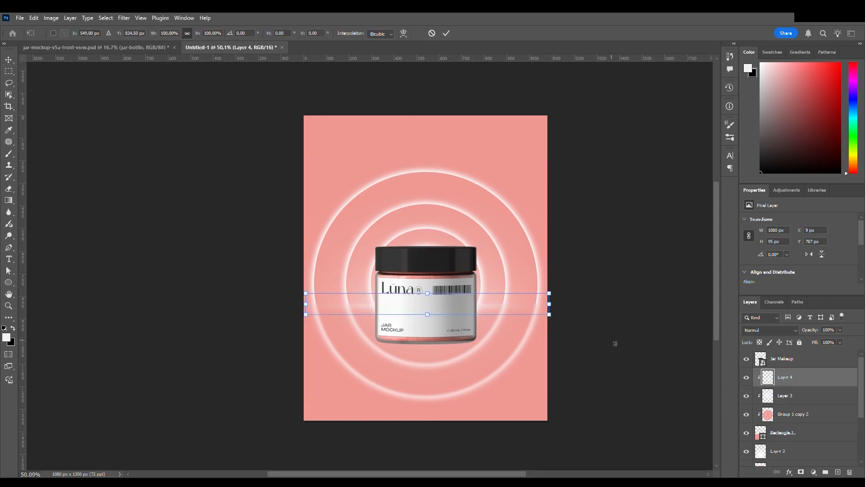
{"action": "left_click", "coordinate": [793, 362]}
{"action": "key", "text": "ctrl+t"}
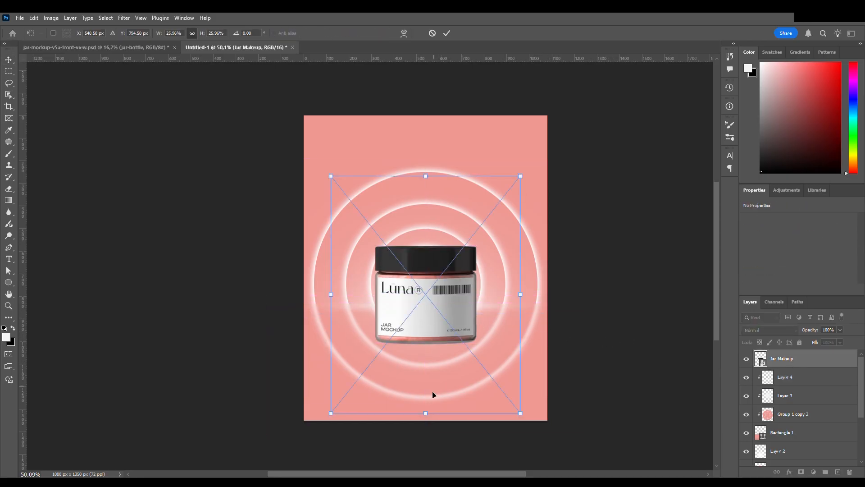
{"action": "left_click_drag", "start_coordinate": [426, 412], "coordinate": [426, 369]}
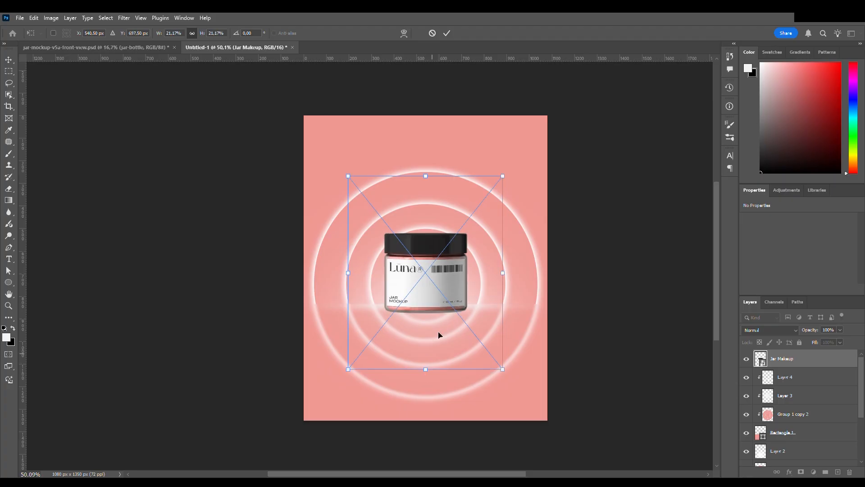
{"action": "left_click_drag", "start_coordinate": [429, 206], "coordinate": [426, 196]}
{"action": "left_click_drag", "start_coordinate": [426, 276], "coordinate": [426, 270]}
{"action": "key", "text": "Return"}
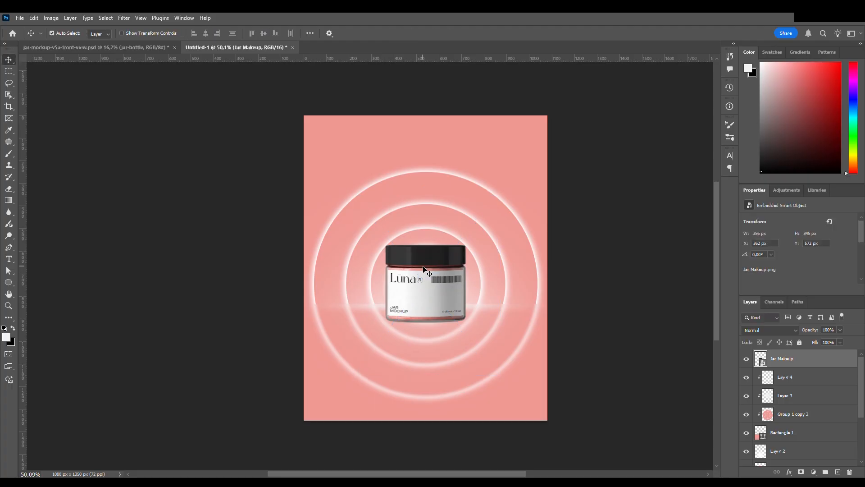
- Move the jar down onto the floor, keeping it centred, and enlarge it proportionally to about 22.5%
{"action": "key", "text": "ctrl+t"}
{"action": "left_click_drag", "start_coordinate": [429, 283], "coordinate": [432, 295]}
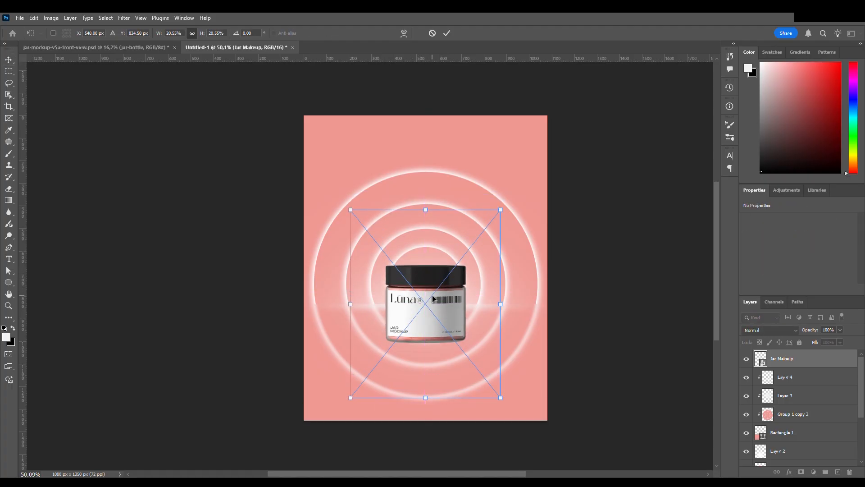
{"action": "key", "text": "Return"}
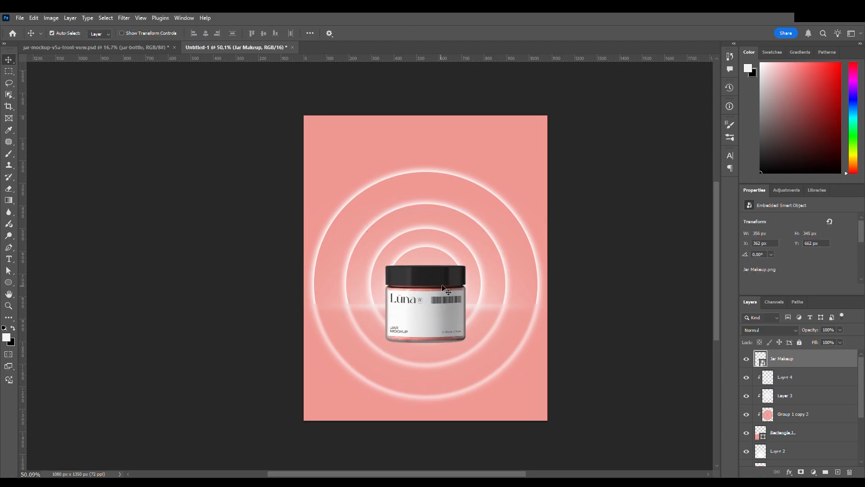
{"action": "key", "text": "ctrl+t"}
{"action": "left_click_drag", "start_coordinate": [431, 211], "coordinate": [426, 194]}
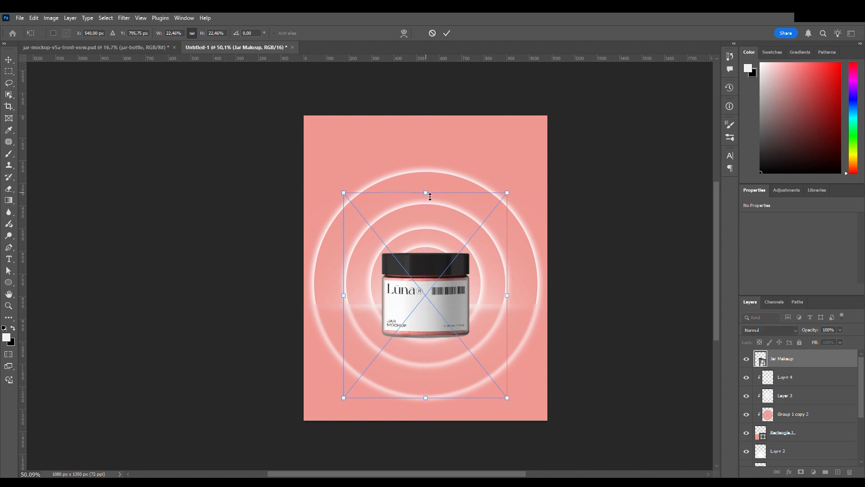
{"action": "key", "text": "Return"}
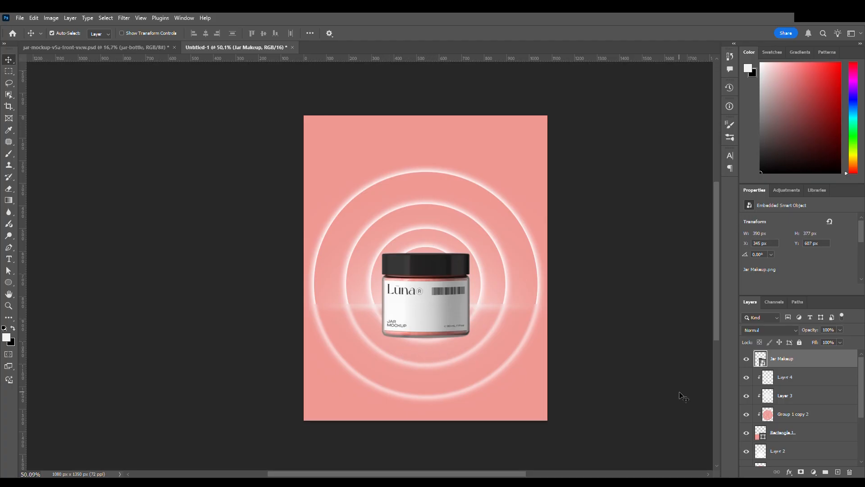
- Duplicate the Jar Makeup layer, place the copy below the original, and clip it to the floor
{"action": "key", "text": "ctrl+j"}
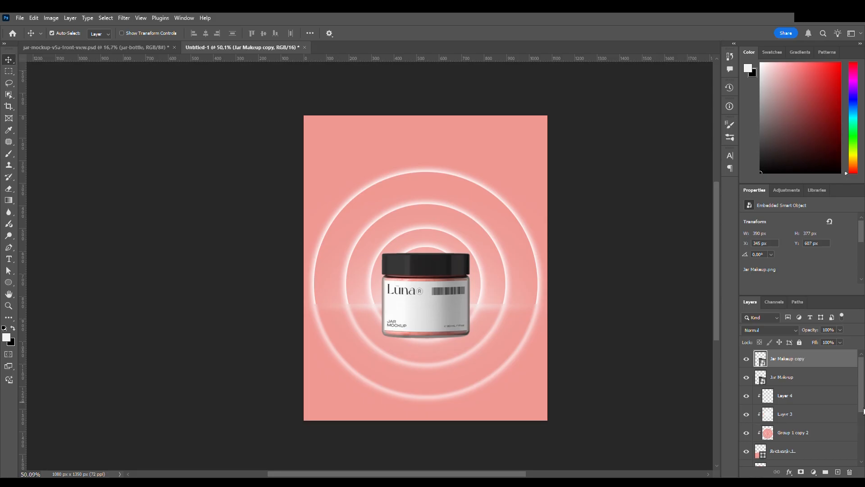
{"action": "left_click_drag", "start_coordinate": [820, 364], "coordinate": [819, 385]}
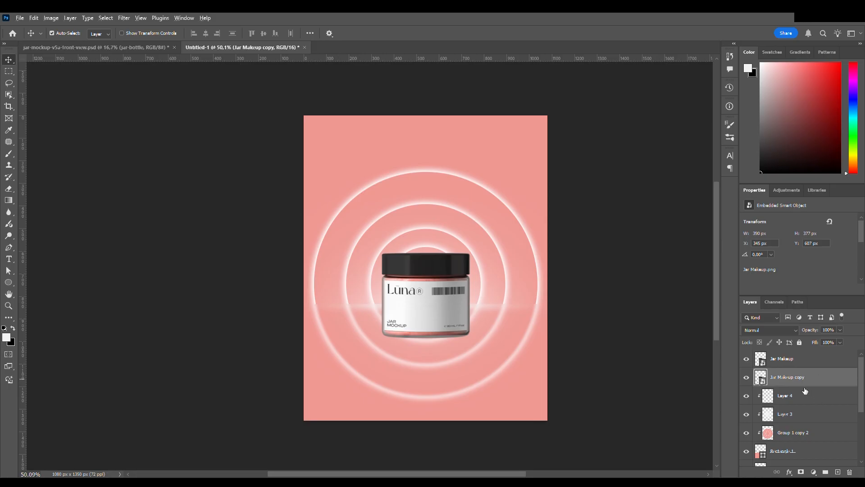
{"action": "left_click", "coordinate": [805, 387], "text": "alt"}
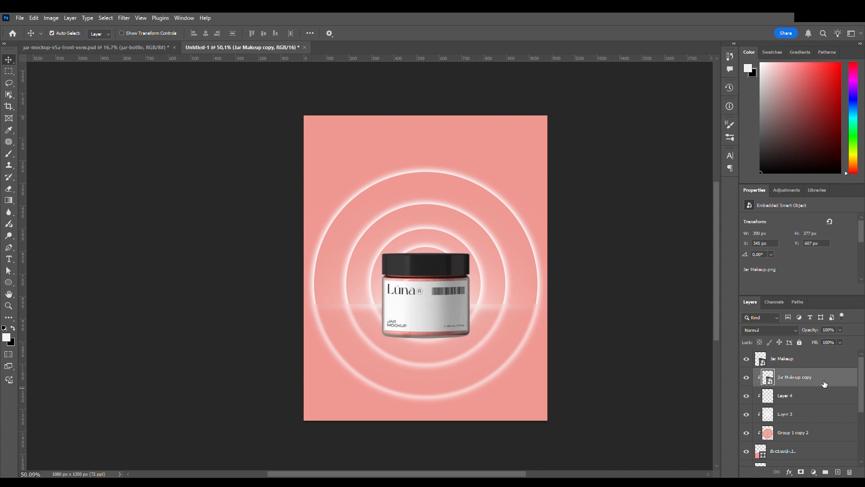
- Flip the Jar Makeup copy vertically and move it directly beneath the jar as a mirrored reflection
{"action": "key", "text": "ctrl+t"}
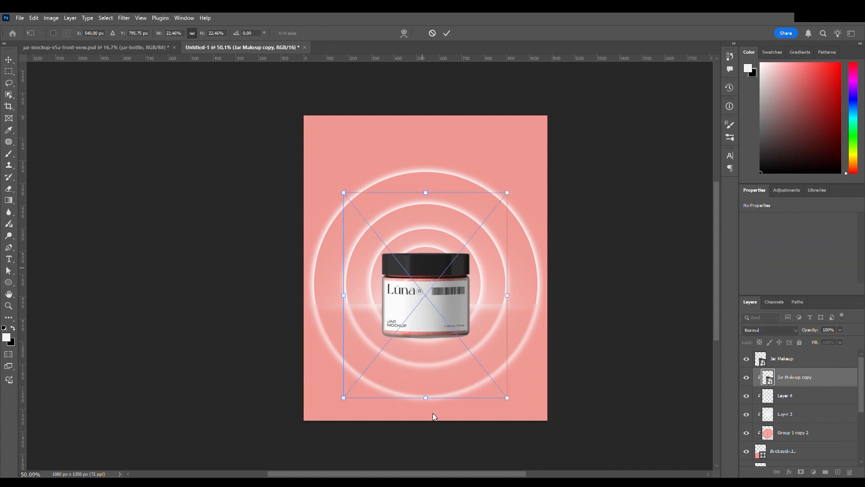
{"action": "left_click", "coordinate": [442, 439]}
{"action": "left_click_drag", "start_coordinate": [424, 276], "coordinate": [432, 359]}
{"action": "key", "text": "Return"}
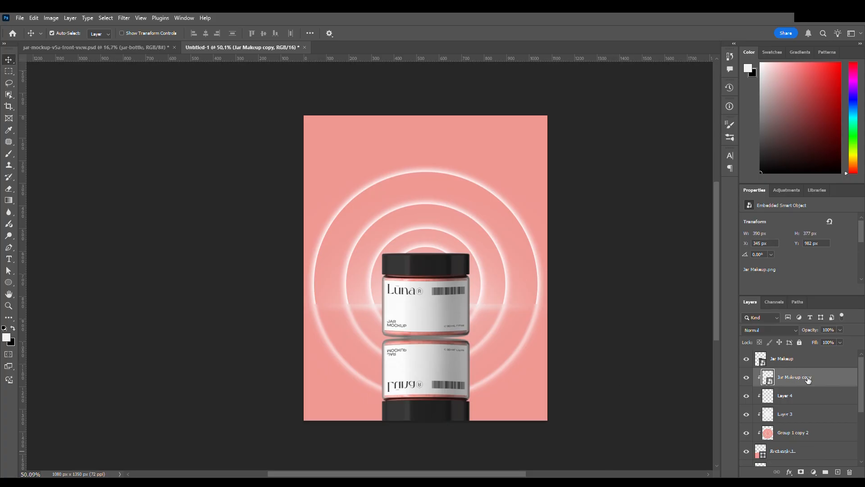
- Add a layer mask to Jar Makeup copy and invert it to black, hiding the reflection
{"action": "left_click", "coordinate": [801, 473]}
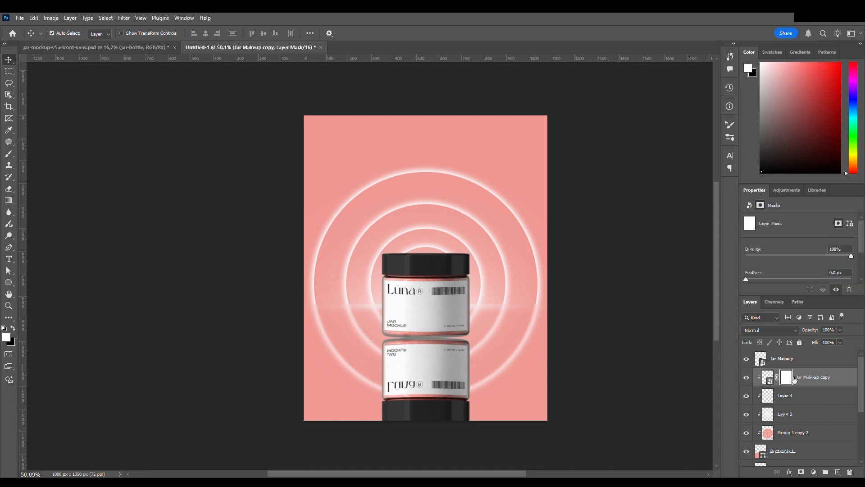
{"action": "left_click", "coordinate": [771, 380]}
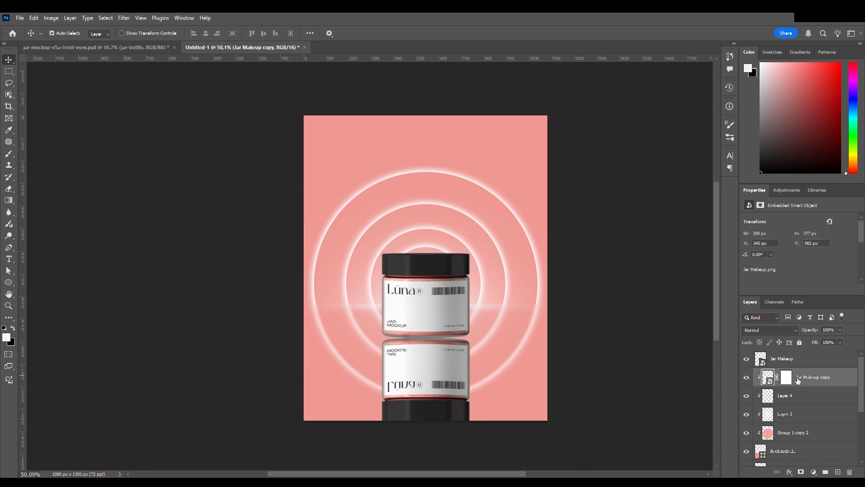
{"action": "left_click", "coordinate": [787, 380]}
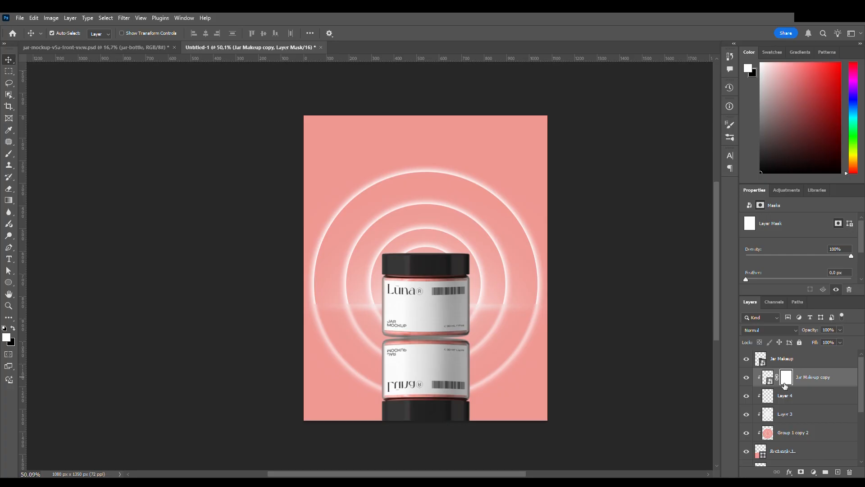
{"action": "key", "text": "ctrl+i"}
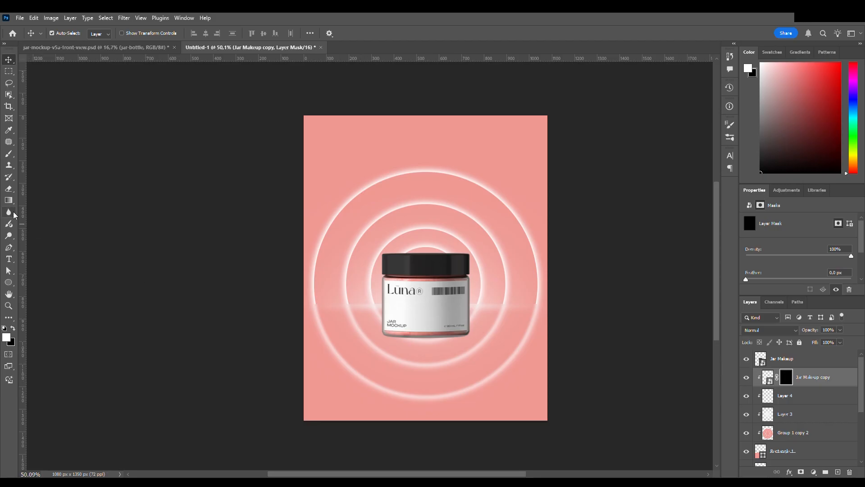
- Paint white on the Jar Makeup copy mask with a large soft brush to reveal a faint, fading reflection
{"action": "left_click", "coordinate": [8, 153]}
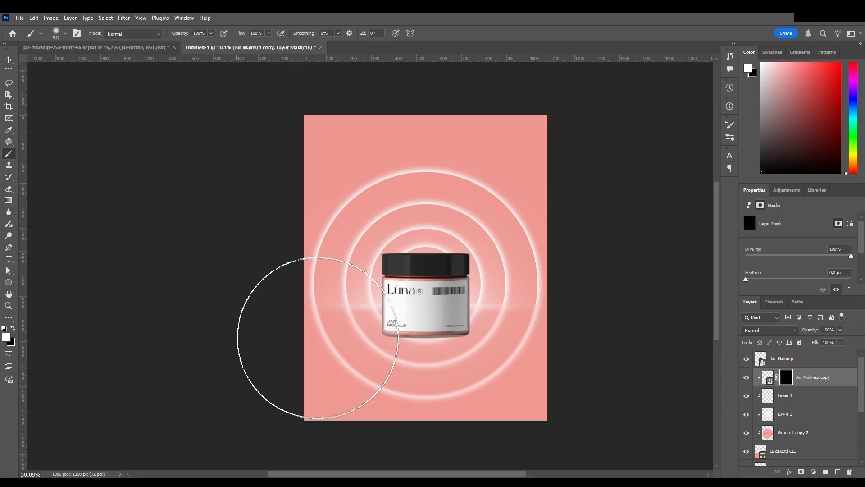
{"action": "key", "text": "i"}
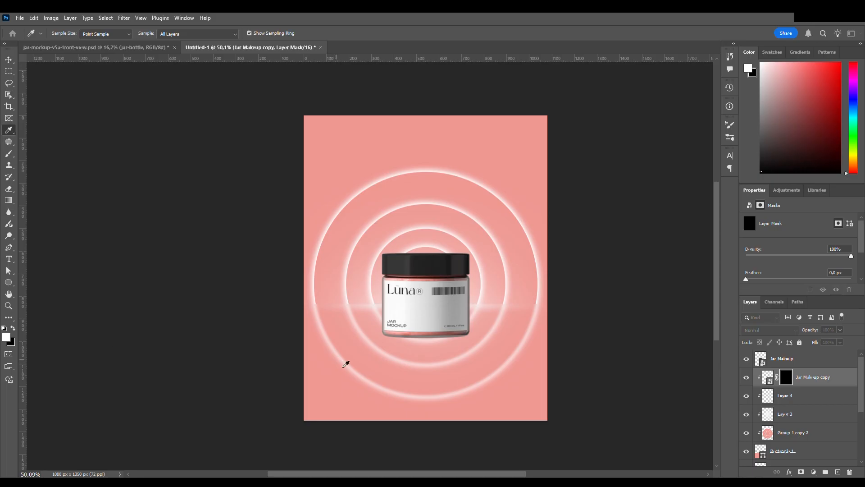
{"action": "key", "text": "b"}
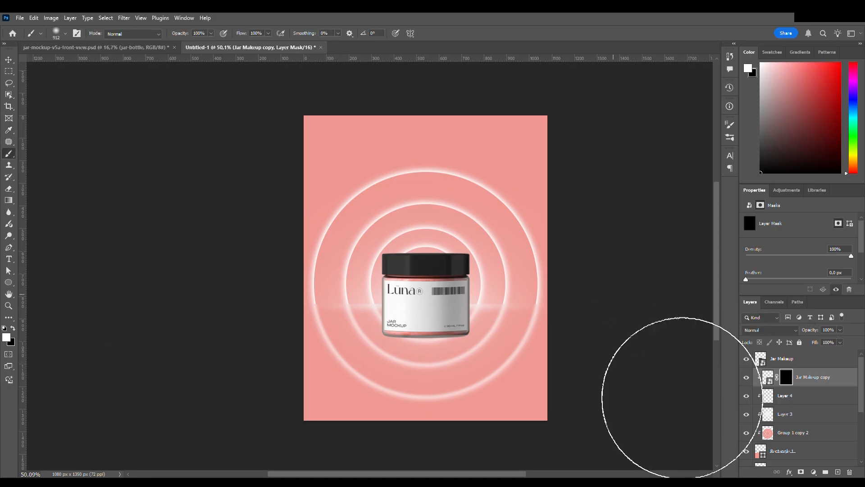
{"action": "key", "text": "backslash"}
{"action": "left_click_drag", "start_coordinate": [419, 282], "coordinate": [415, 282]}
{"action": "left_click", "coordinate": [425, 281]}
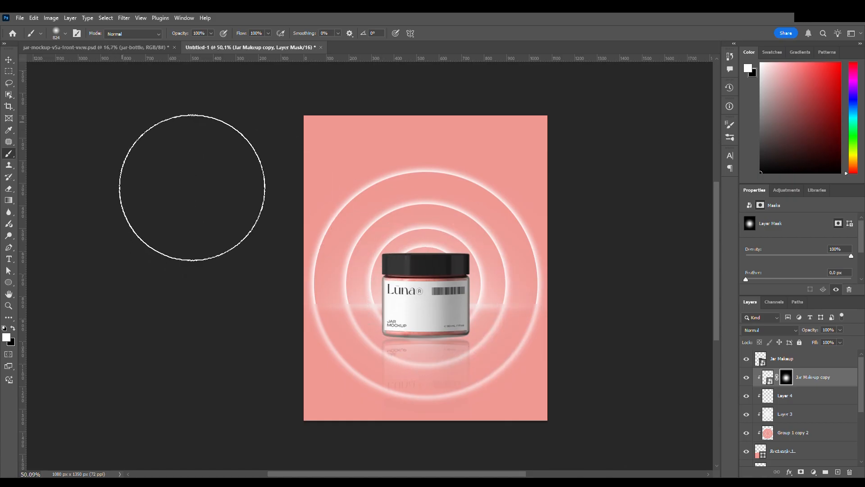
{"action": "left_click", "coordinate": [8, 60]}
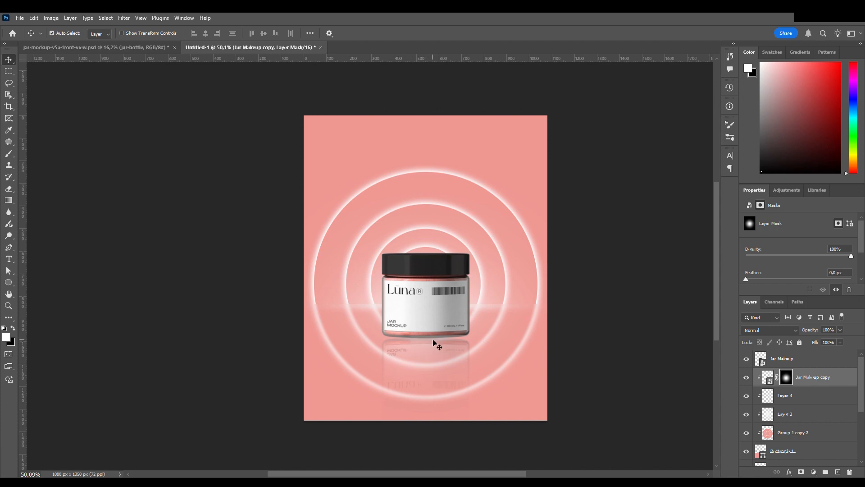
- Add a new layer directly below Jar Makeup and paint a soft black spot behind the jar's base with an 824 px brush
{"action": "left_click", "coordinate": [801, 364]}
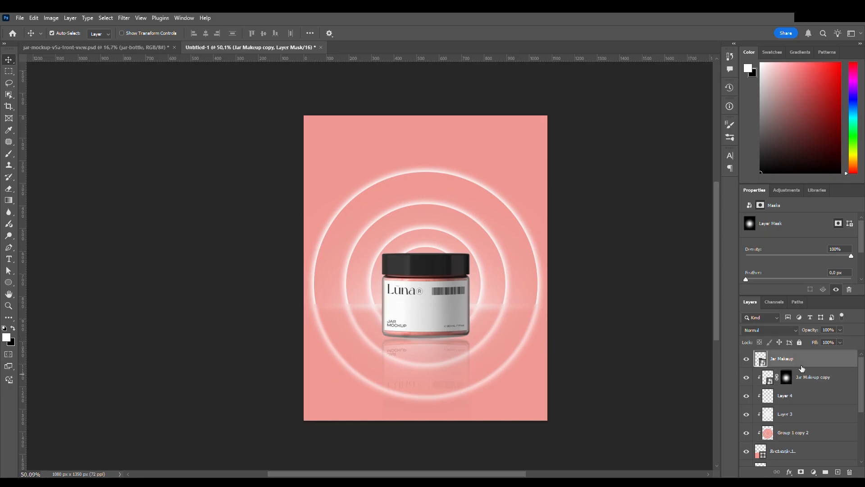
{"action": "left_click", "coordinate": [838, 472]}
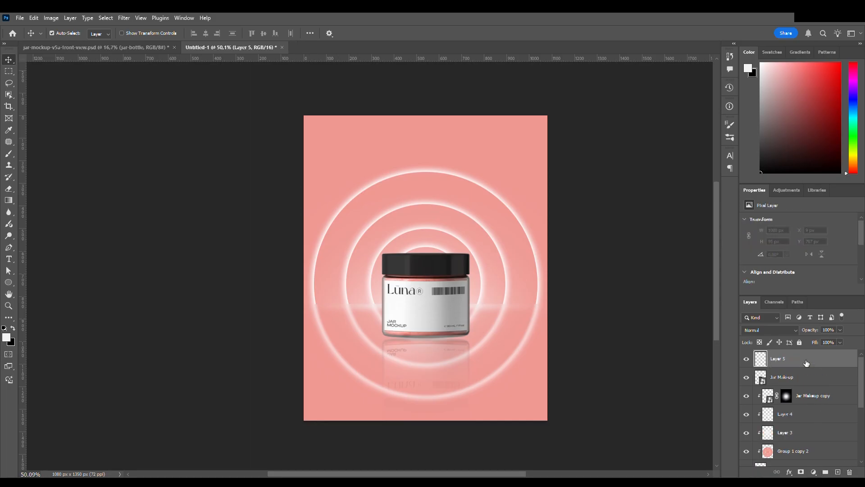
{"action": "left_click_drag", "start_coordinate": [806, 363], "coordinate": [807, 385]}
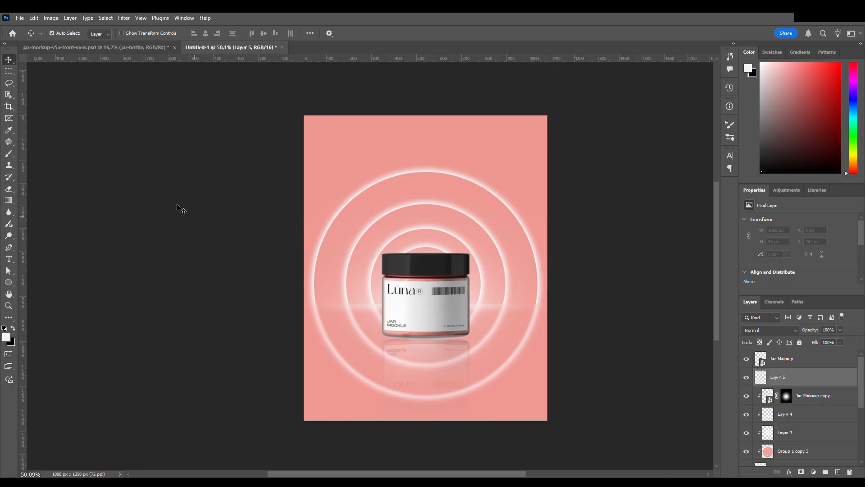
{"action": "left_click", "coordinate": [6, 157]}
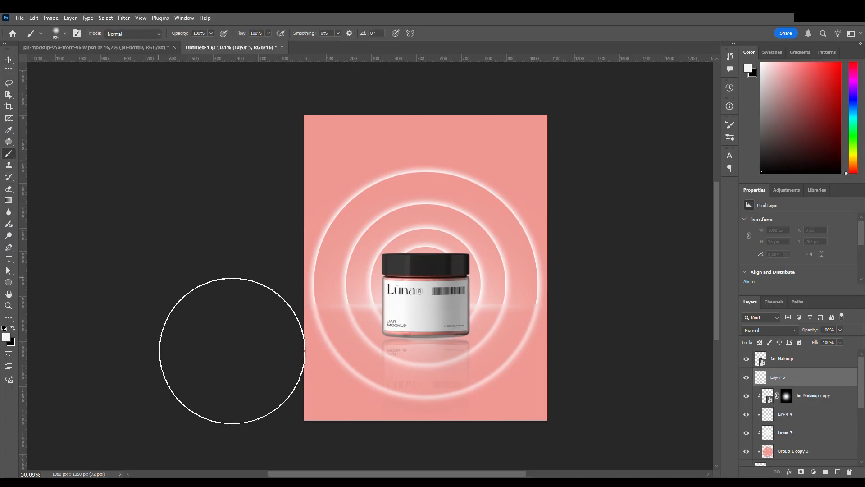
{"action": "key", "text": "i"}
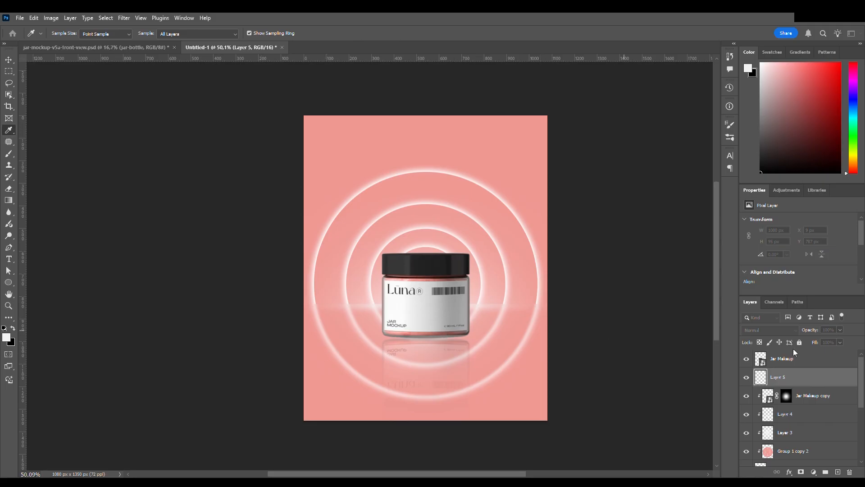
{"action": "key", "text": "b"}
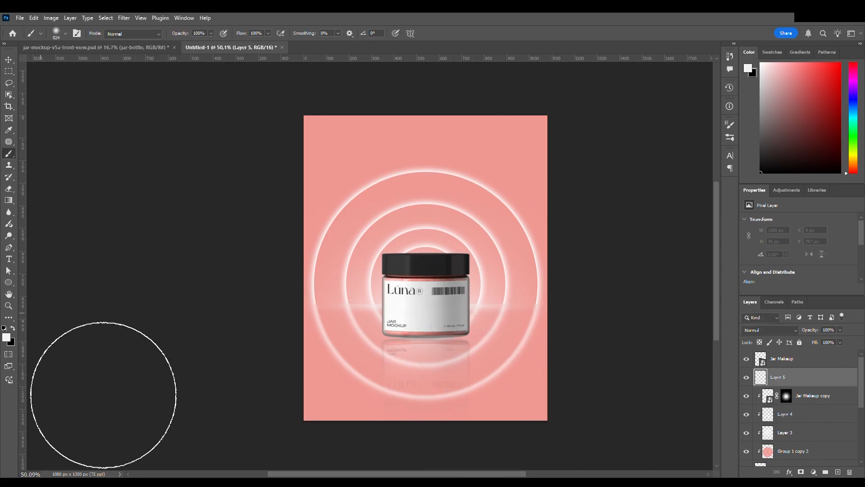
{"action": "key", "text": "x"}
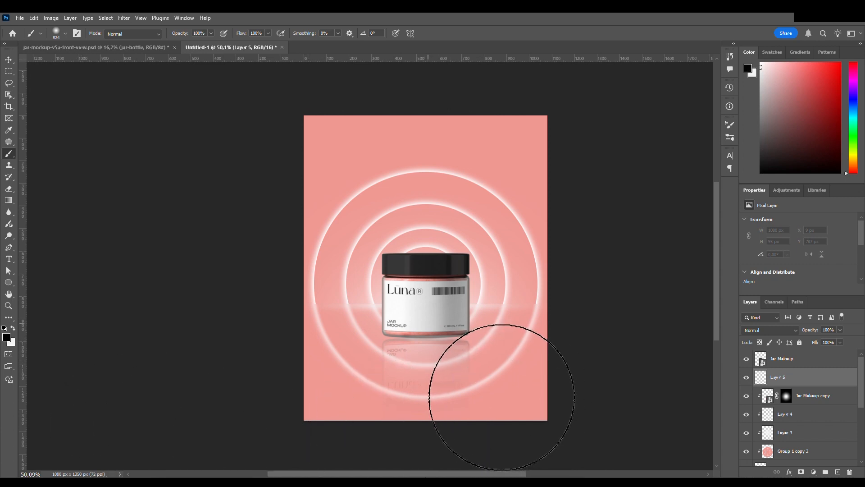
{"action": "left_click", "coordinate": [501, 397]}
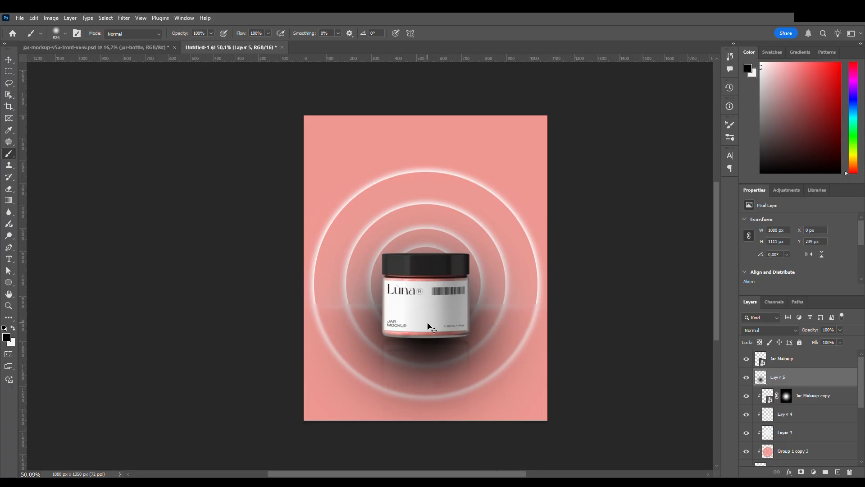
- Squash the black spot on Layer 5 to about 5.3% of its height, forming a thin contact shadow under the jar
{"action": "key", "text": "ctrl+t"}
{"action": "left_click_drag", "start_coordinate": [429, 177], "coordinate": [433, 314]}
{"action": "key", "text": "ctrl+z"}
{"action": "left_click_drag", "start_coordinate": [428, 175], "coordinate": [429, 340]}
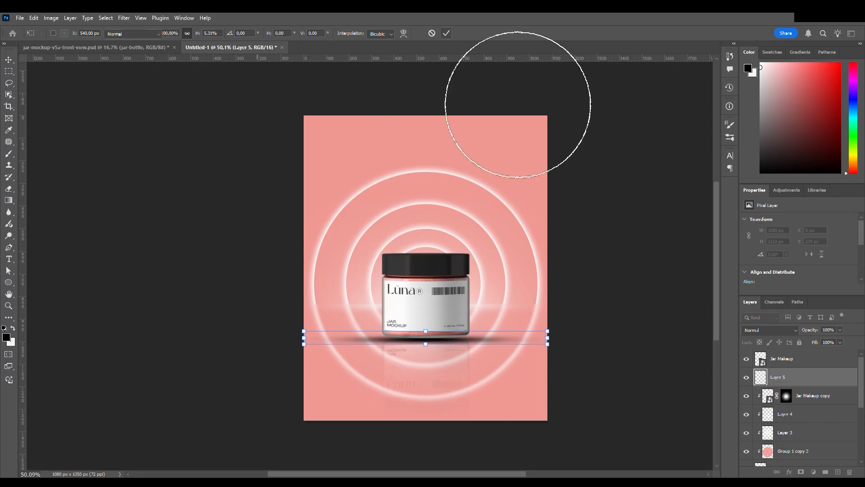
{"action": "left_click", "coordinate": [445, 34]}
{"action": "key", "text": "b"}
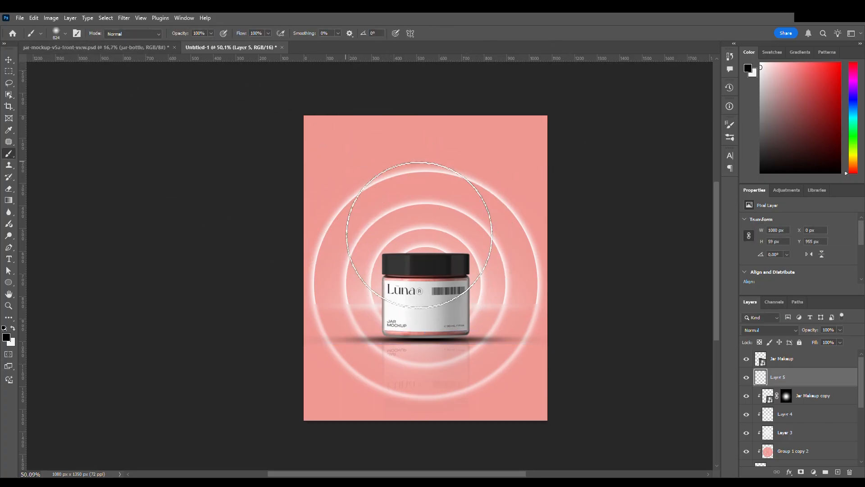
- Try a reduced opacity on the Layer 5 shadow, and restore it to 100%
{"action": "left_click_drag", "start_coordinate": [814, 332], "coordinate": [780, 330]}
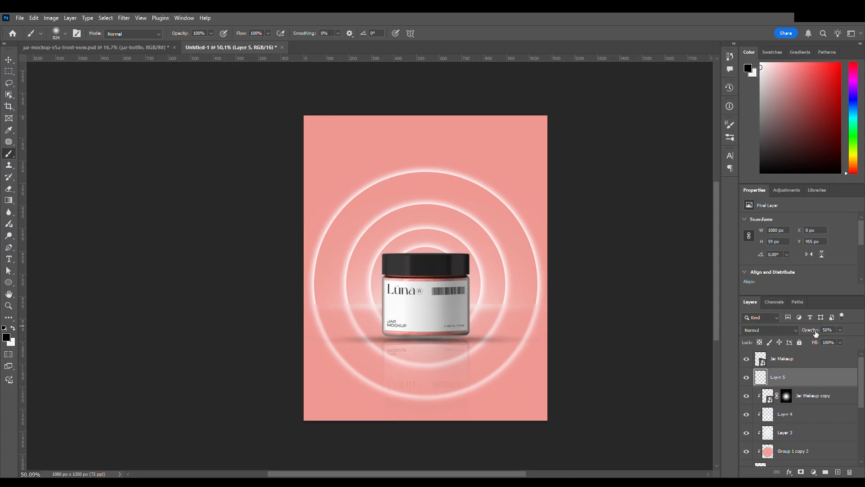
{"action": "left_click_drag", "start_coordinate": [814, 332], "coordinate": [864, 338]}
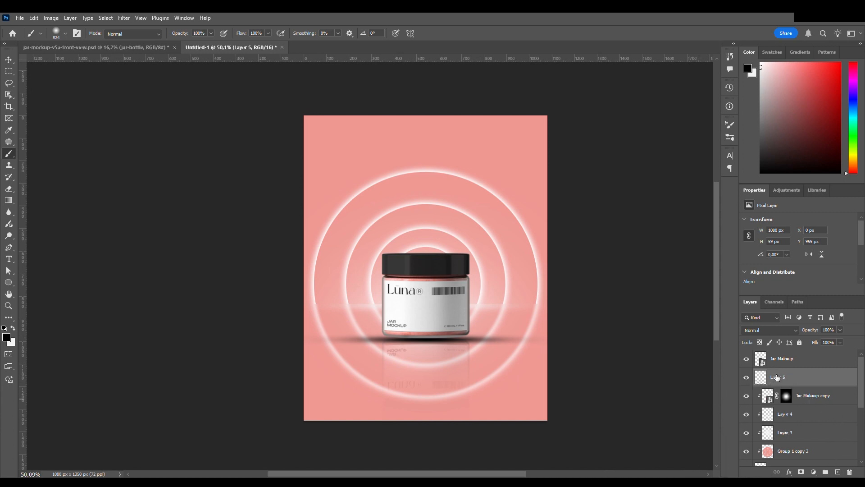
- Nudge the Layer 5 contact shadow up about 6 px in total so it sits closer under the jar's base
{"action": "key", "text": "ctrl+t"}
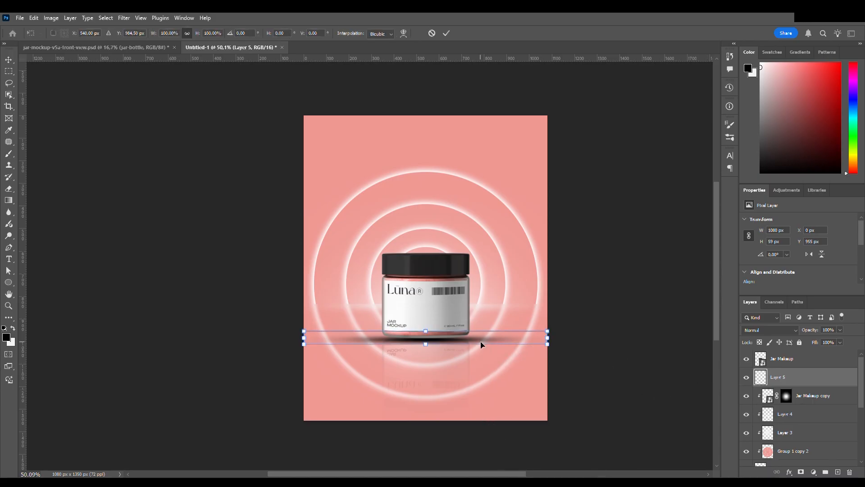
{"action": "key", "text": "Up"}
{"action": "key", "text": "Up"}
{"action": "key", "text": "Return"}
{"action": "key", "text": "b"}
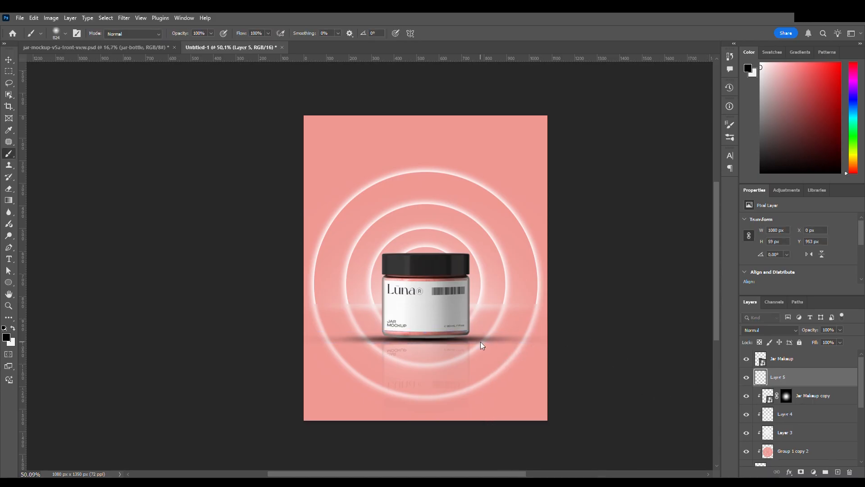
{"action": "key", "text": "ctrl+t"}
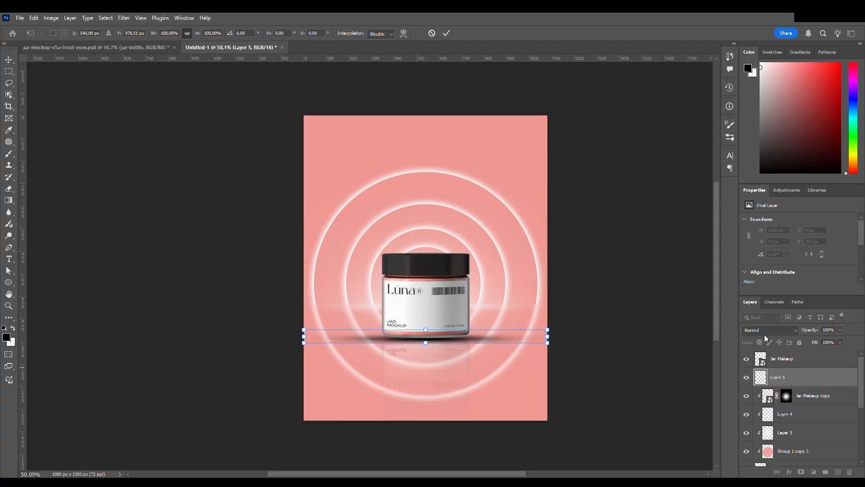
{"action": "key", "text": "Up"}
{"action": "key", "text": "Up"}
{"action": "key", "text": "Up"}
{"action": "key", "text": "Up"}
{"action": "key", "text": "Return"}
{"action": "key", "text": "b"}
- Add an inverted black mask to Layer 5 and paint white with a large soft brush around the jar's base to reveal a softly fading shadow
{"action": "left_click", "coordinate": [801, 472]}
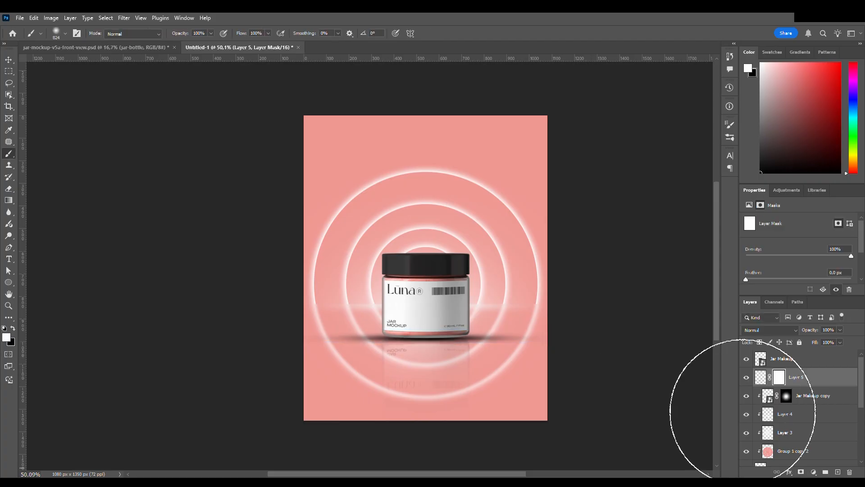
{"action": "key", "text": "ctrl+i"}
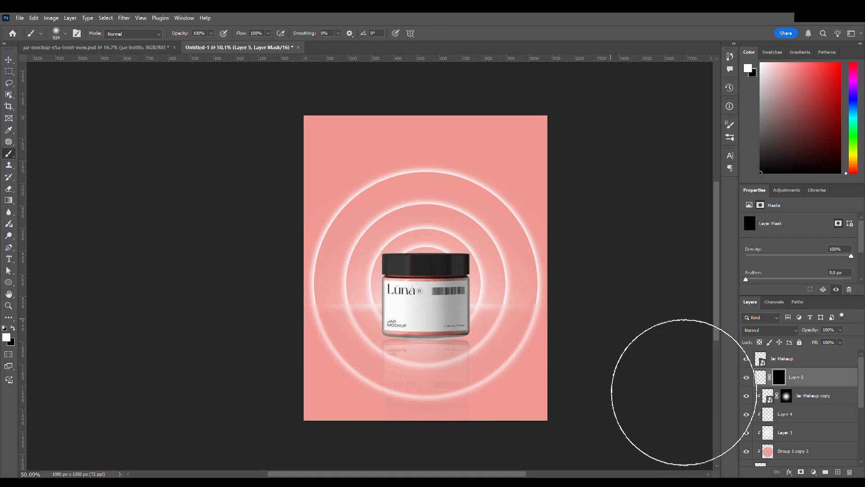
{"action": "left_click_drag", "start_coordinate": [478, 298], "coordinate": [392, 308]}
{"action": "mouse_move", "coordinate": [435, 338]}
{"action": "left_mouse_down"}
{"action": "mouse_move", "coordinate": [458, 336]}
{"action": "mouse_move", "coordinate": [410, 336]}
{"action": "mouse_move", "coordinate": [480, 338]}
{"action": "mouse_move", "coordinate": [452, 337]}
{"action": "mouse_move", "coordinate": [473, 332]}
{"action": "mouse_move", "coordinate": [465, 332]}
{"action": "left_mouse_up"}
{"action": "left_click_drag", "start_coordinate": [430, 272], "coordinate": [493, 266]}
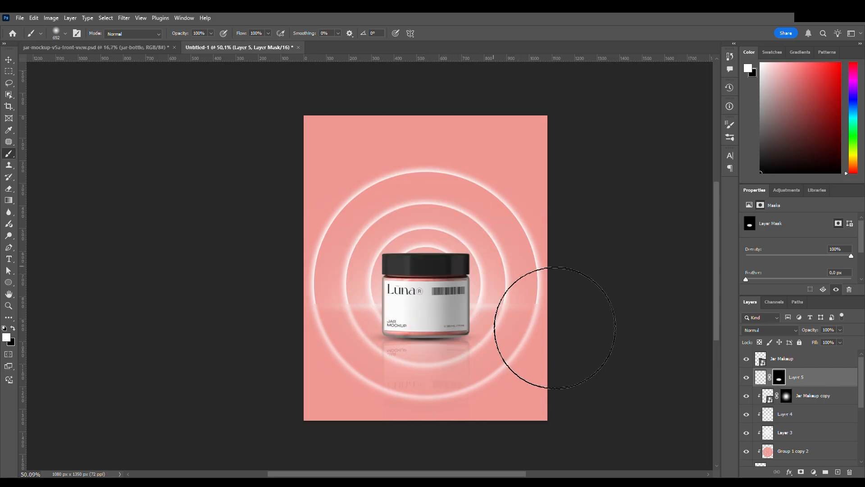
{"action": "mouse_move", "coordinate": [482, 295]}
{"action": "left_mouse_down"}
{"action": "mouse_move", "coordinate": [419, 352]}
{"action": "mouse_move", "coordinate": [419, 367]}
{"action": "mouse_move", "coordinate": [409, 312]}
{"action": "left_mouse_up"}
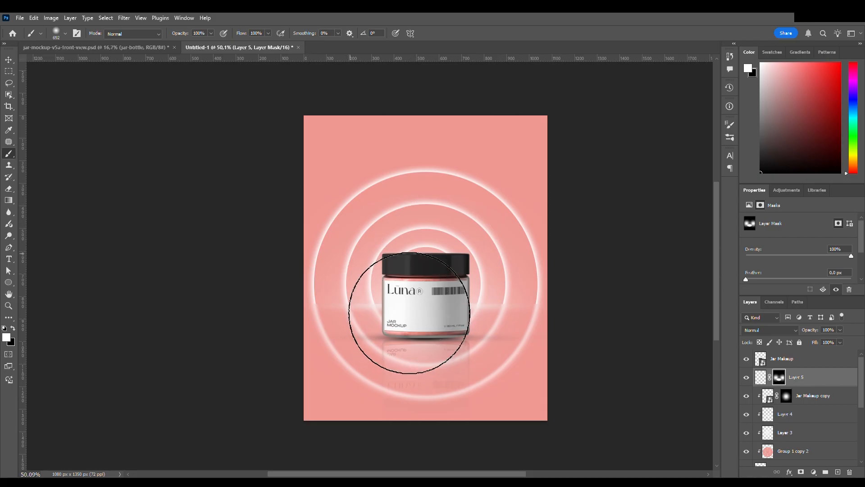
{"action": "left_click", "coordinate": [11, 60]}
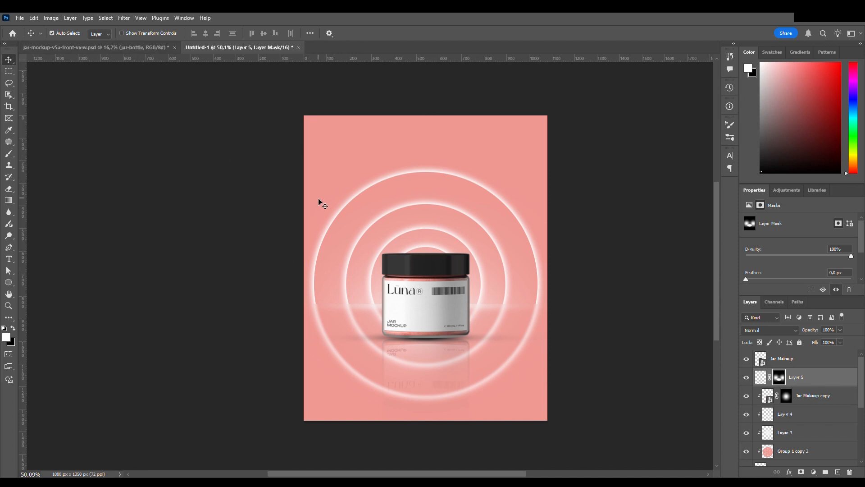
- Add a layer above Jar Makeup copy and draw a tall rectangle of about 157 × 764 px left of the jar, filled white
{"action": "left_click", "coordinate": [809, 397]}
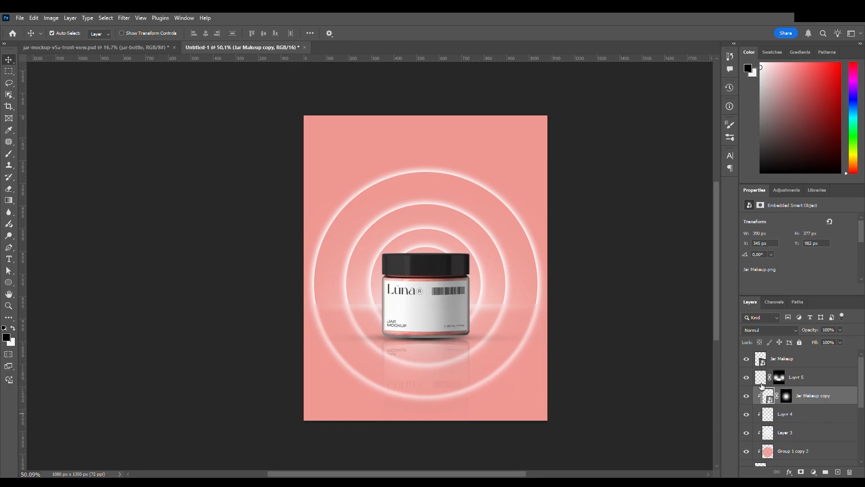
{"action": "left_click", "coordinate": [839, 472]}
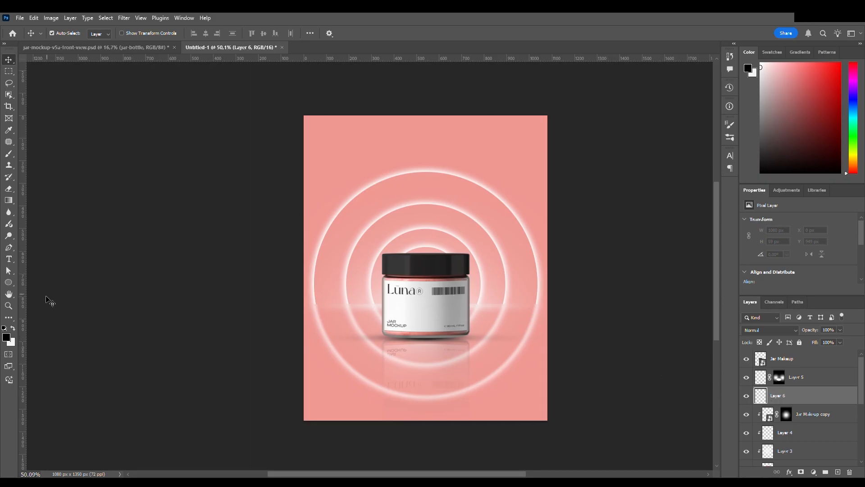
{"action": "left_click", "coordinate": [9, 282]}
{"action": "left_click", "coordinate": [43, 281]}
{"action": "left_click_drag", "start_coordinate": [329, 239], "coordinate": [366, 413]}
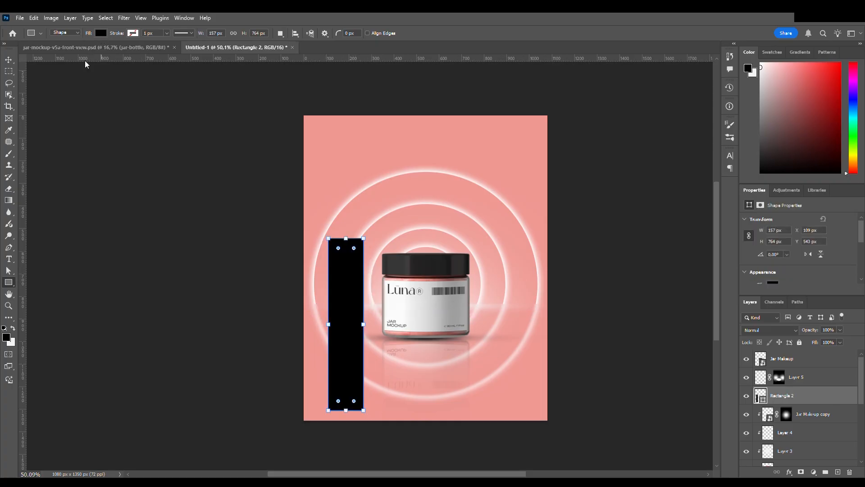
{"action": "key", "text": "ctrl+BackSpace"}
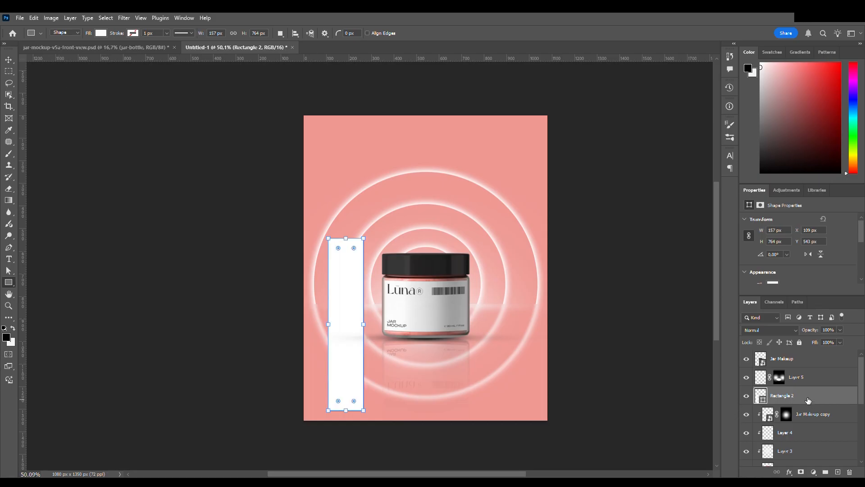
- Duplicate the white rectangle, move the copy to the jar's right side, and clip both rectangles to the floor below
{"action": "key", "text": "ctrl+j"}
{"action": "key", "text": "ctrl+t"}
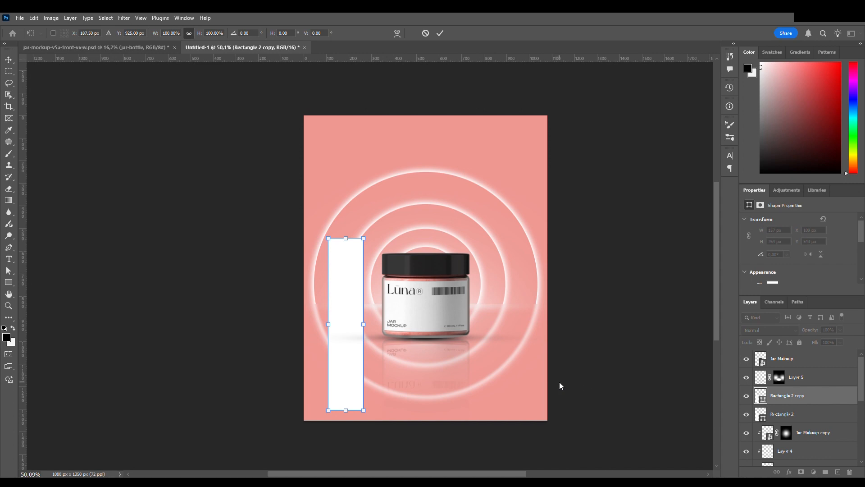
{"action": "left_click_drag", "start_coordinate": [342, 315], "coordinate": [507, 316]}
{"action": "key", "text": "Return"}
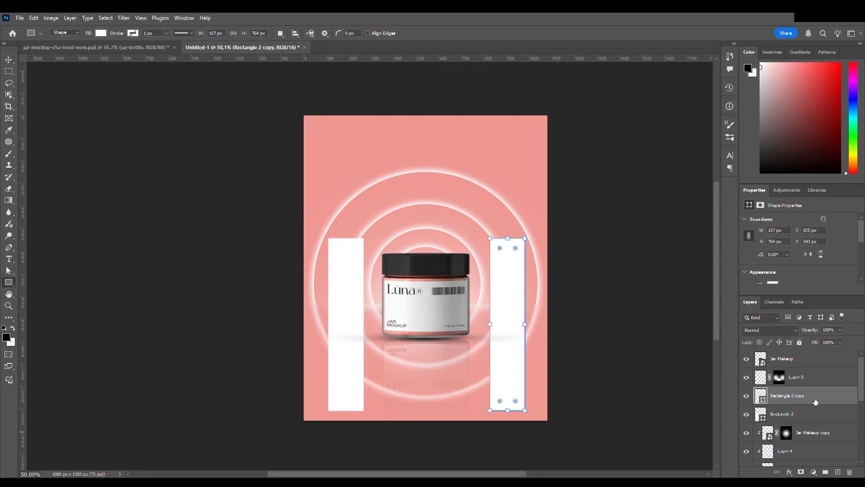
{"action": "left_click", "coordinate": [811, 423], "text": "alt"}
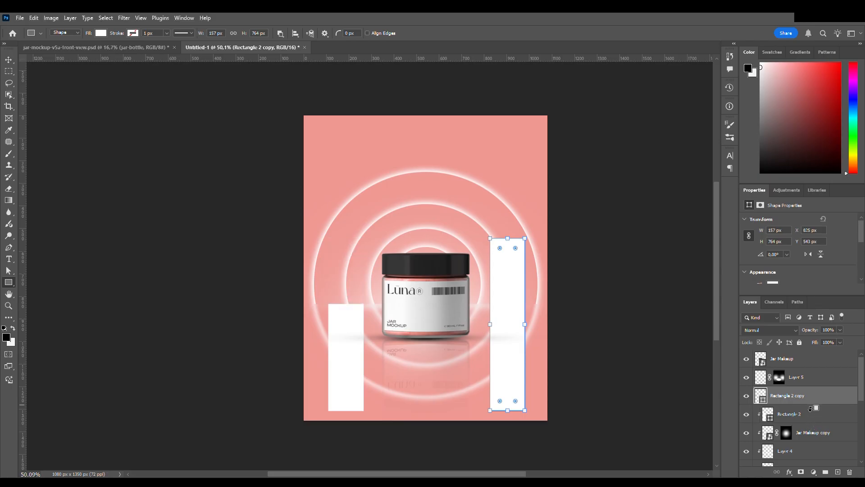
{"action": "left_click", "coordinate": [811, 408], "text": "alt"}
- Convert Rectangle 2 to a smart object and apply a strong Gaussian Blur so it becomes a soft glow on the floor
{"action": "left_click", "coordinate": [818, 413]}
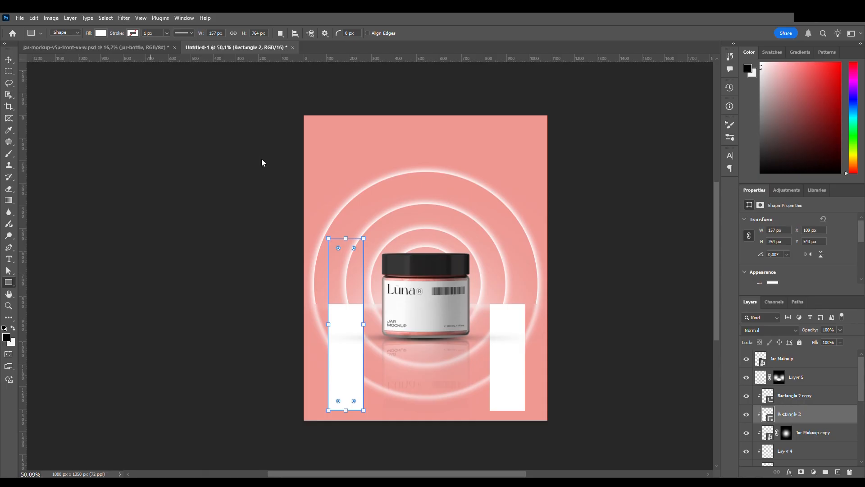
{"action": "left_click", "coordinate": [437, 190]}
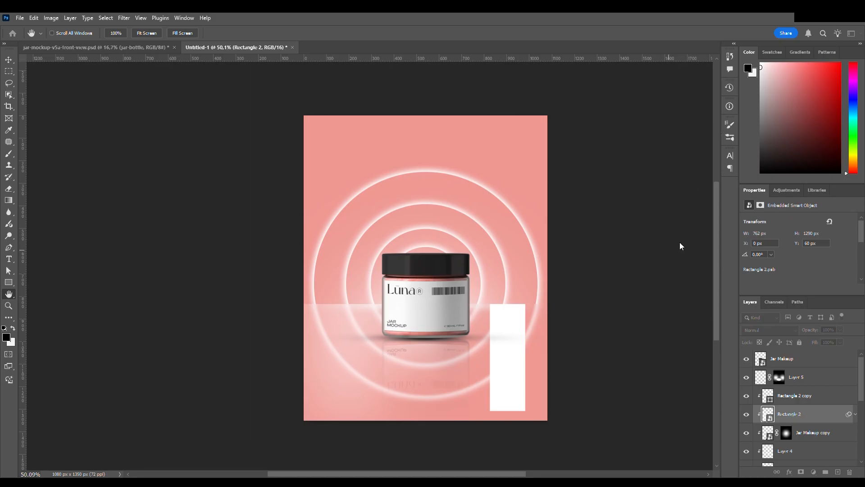
{"action": "key", "text": "u"}
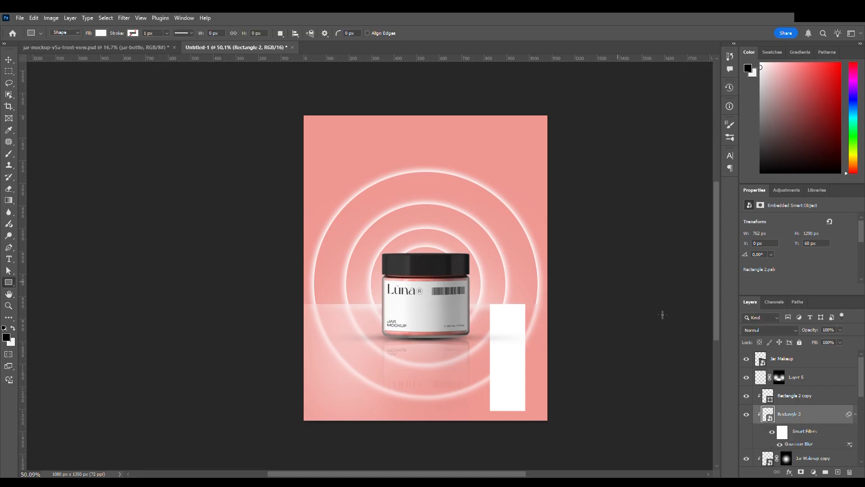
- Apply the same kind of Gaussian Blur smart filter to Rectangle 2 copy on the right side of the floor
{"action": "left_click", "coordinate": [797, 399]}
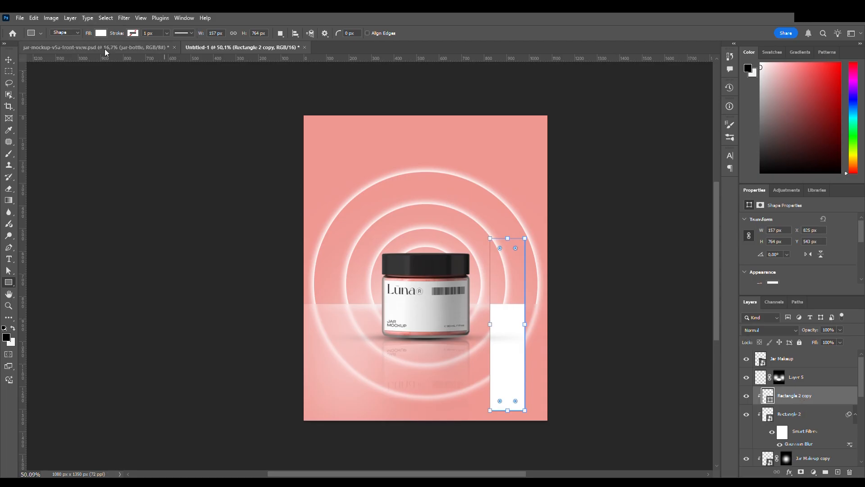
{"action": "left_click", "coordinate": [128, 20]}
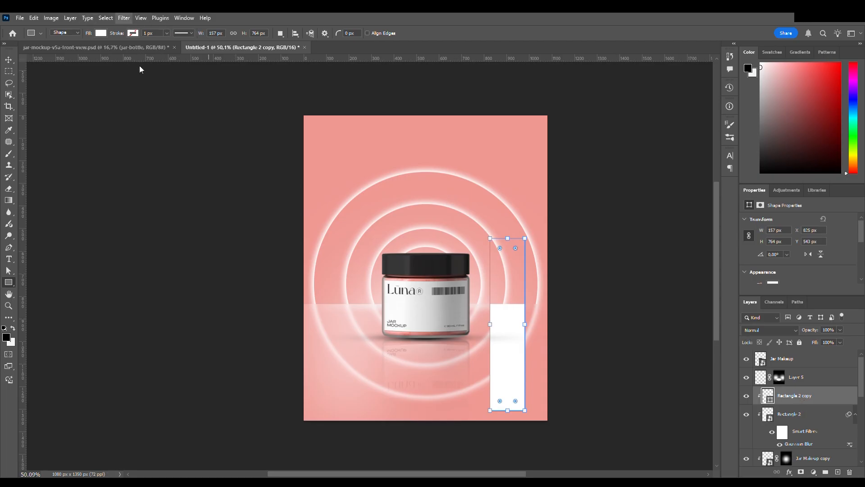
{"action": "left_click", "coordinate": [265, 159]}
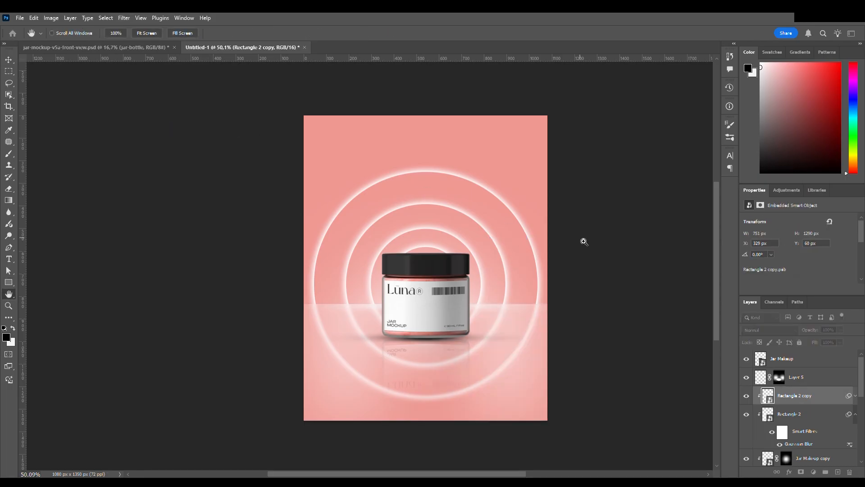
{"action": "left_click", "coordinate": [724, 127]}
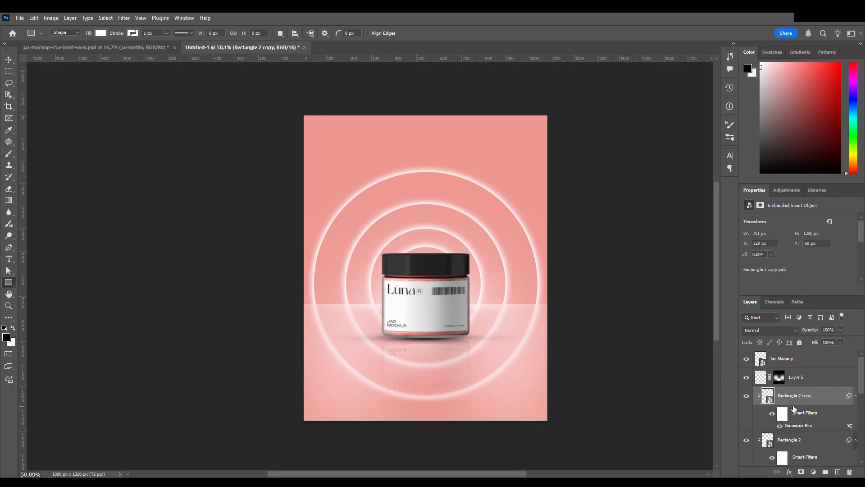
- Lower the opacity of Rectangle 2 copy, and set the opacity of Rectangle 2 to 55%
{"action": "left_click_drag", "start_coordinate": [813, 334], "coordinate": [793, 332]}
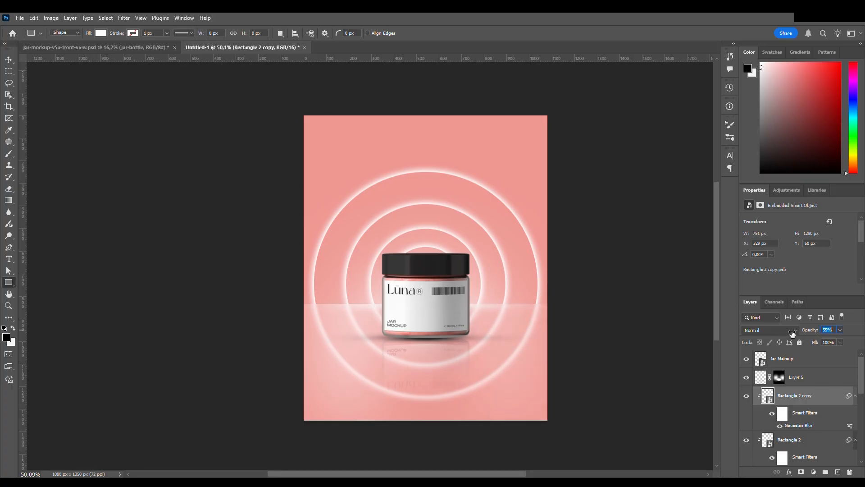
{"action": "left_click", "coordinate": [787, 441]}
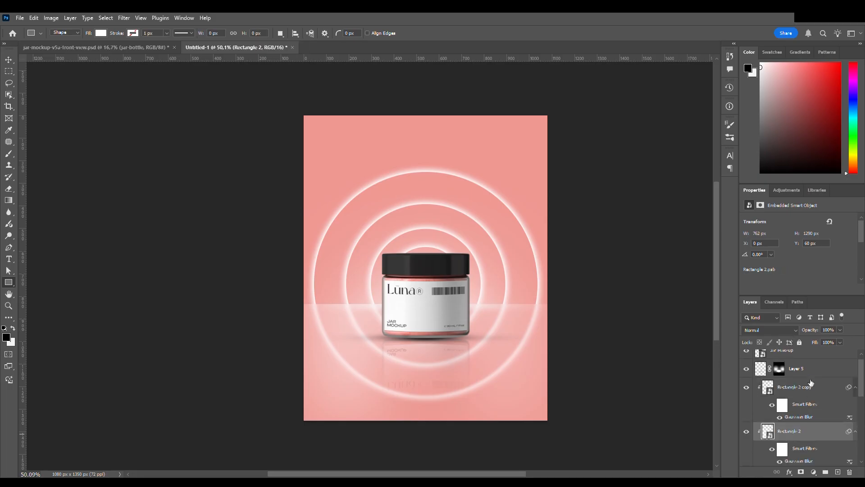
{"action": "left_click_drag", "start_coordinate": [814, 334], "coordinate": [795, 333]}
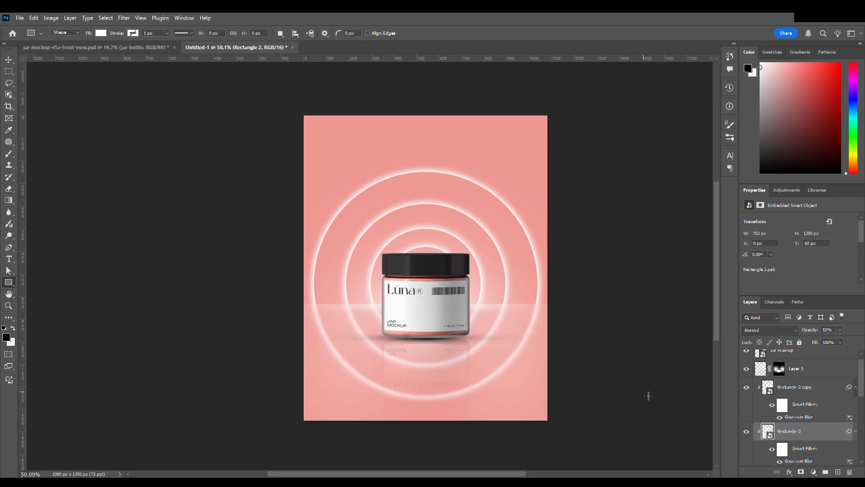
{"action": "left_click", "coordinate": [9, 60]}
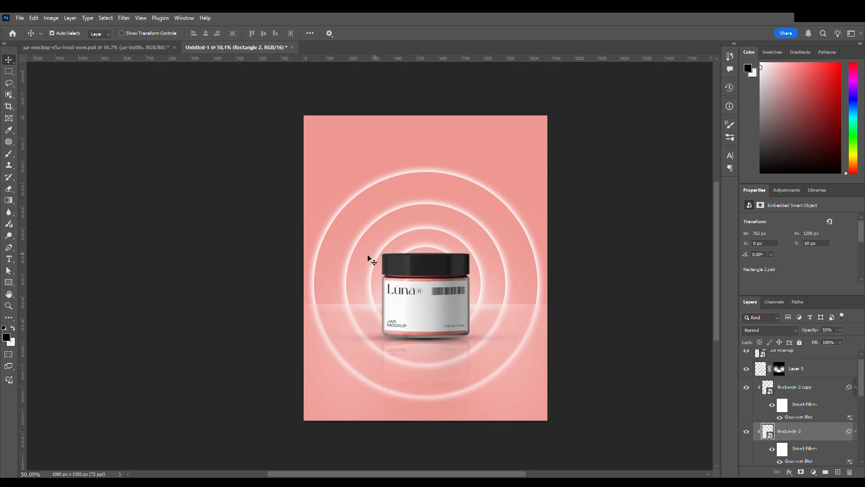
- Draw a wide white rectangle of about 908 × 126 px across the floor below the jar and center it horizontally on the poster
{"action": "left_click", "coordinate": [9, 282]}
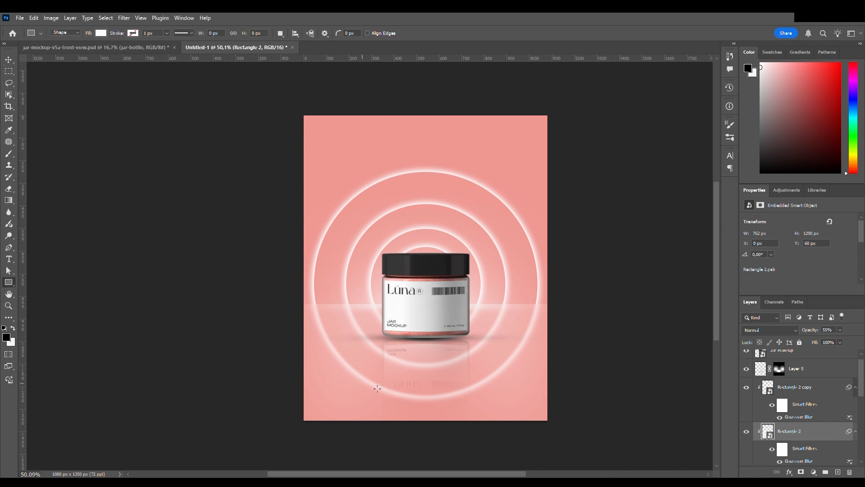
{"action": "mouse_move", "coordinate": [321, 363]}
{"action": "left_mouse_down"}
{"action": "mouse_move", "coordinate": [451, 403]}
{"action": "mouse_move", "coordinate": [556, 403]}
{"action": "mouse_move", "coordinate": [526, 391]}
{"action": "left_mouse_up"}
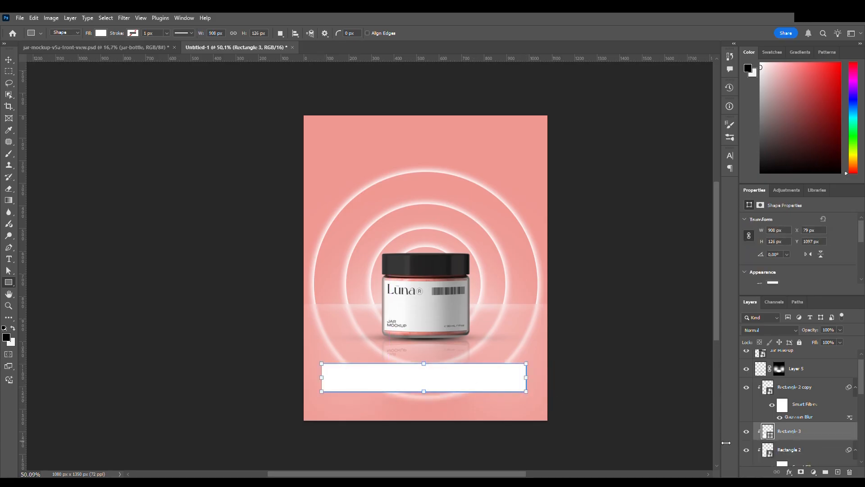
{"action": "key", "text": "ctrl+t"}
{"action": "left_click_drag", "start_coordinate": [452, 380], "coordinate": [446, 385]}
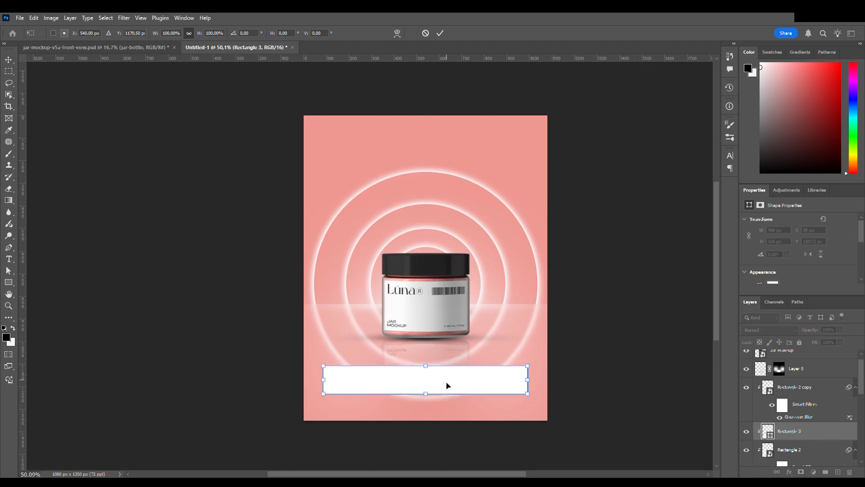
{"action": "scroll", "coordinate": [512, 392], "scroll_direction": "up", "scroll_amount": 3}
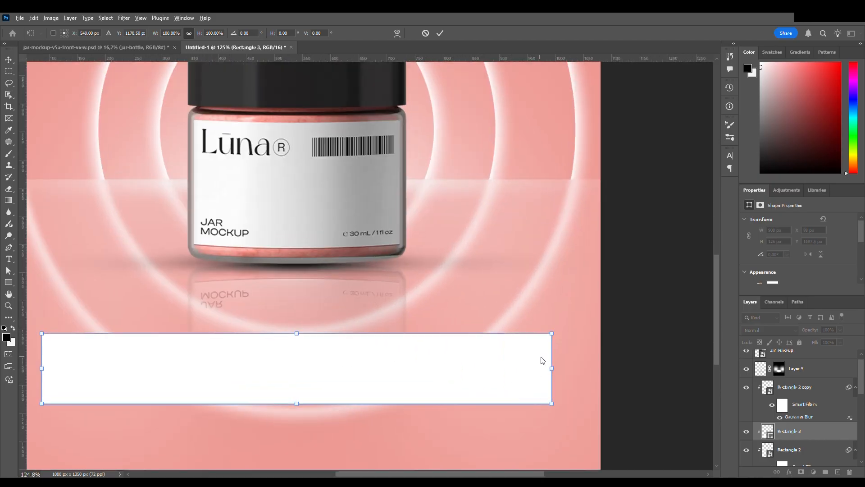
{"action": "key", "text": "Return"}
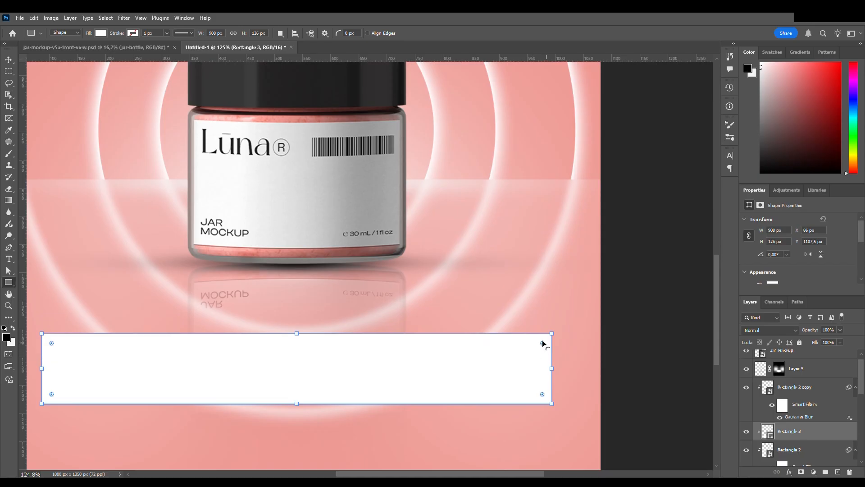
- Round the wide rectangle's corners fully into a pill shape and reduce its height to about 80 px from the upper edge
{"action": "left_click_drag", "start_coordinate": [542, 343], "coordinate": [514, 361]}
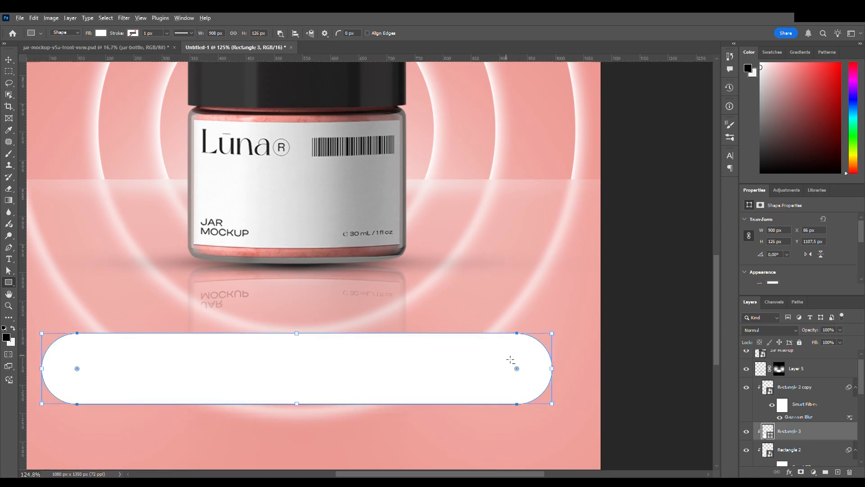
{"action": "scroll", "coordinate": [514, 361], "scroll_direction": "down", "scroll_amount": 3}
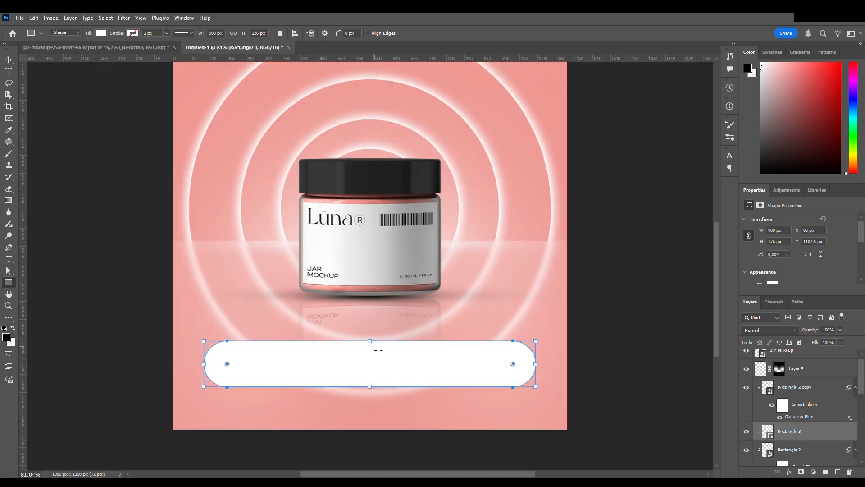
{"action": "left_click_drag", "start_coordinate": [375, 347], "coordinate": [370, 361]}
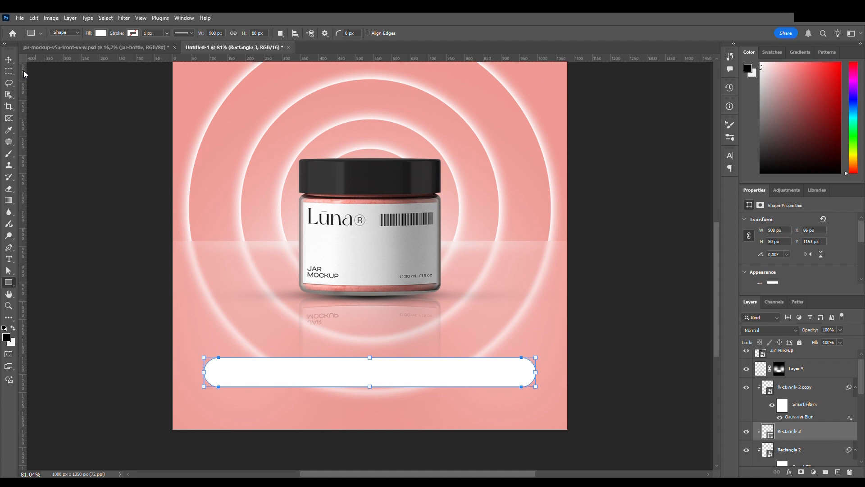
{"action": "left_click", "coordinate": [8, 60]}
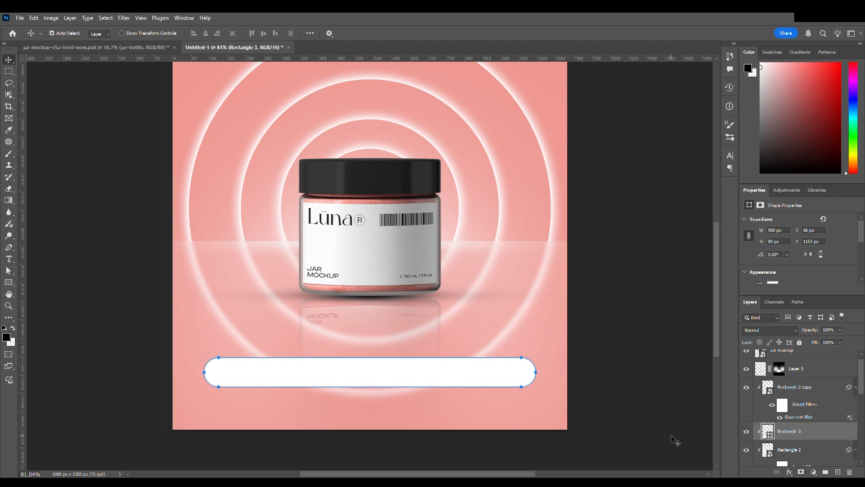
- Remove the fill of the pill-shaped Rectangle 3 and give it a white outline 3 px thick
{"action": "left_click", "coordinate": [791, 444]}
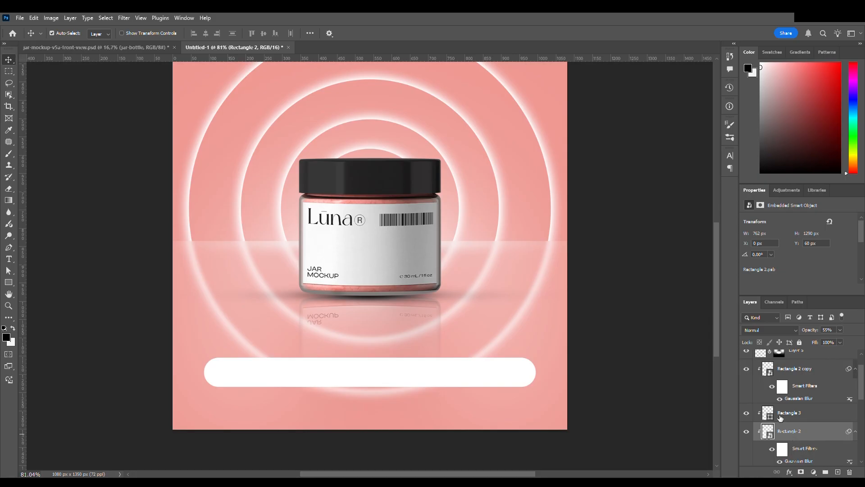
{"action": "left_click", "coordinate": [797, 413]}
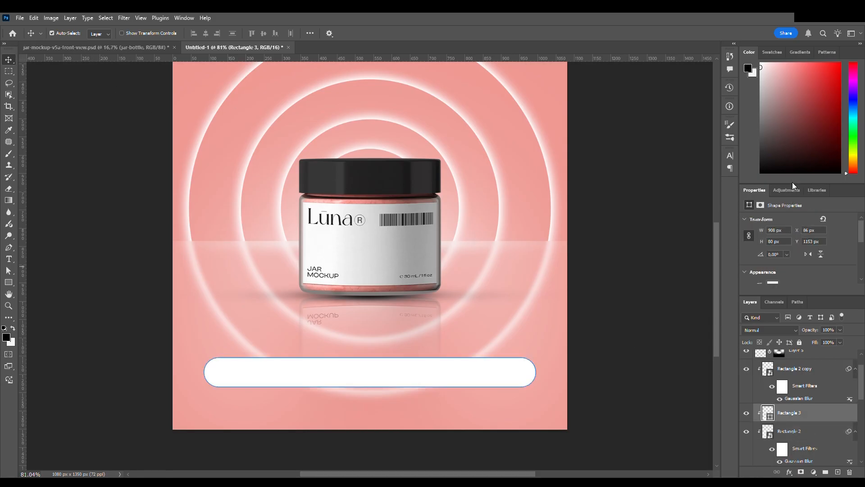
{"action": "left_click_drag", "start_coordinate": [791, 185], "coordinate": [794, 113]}
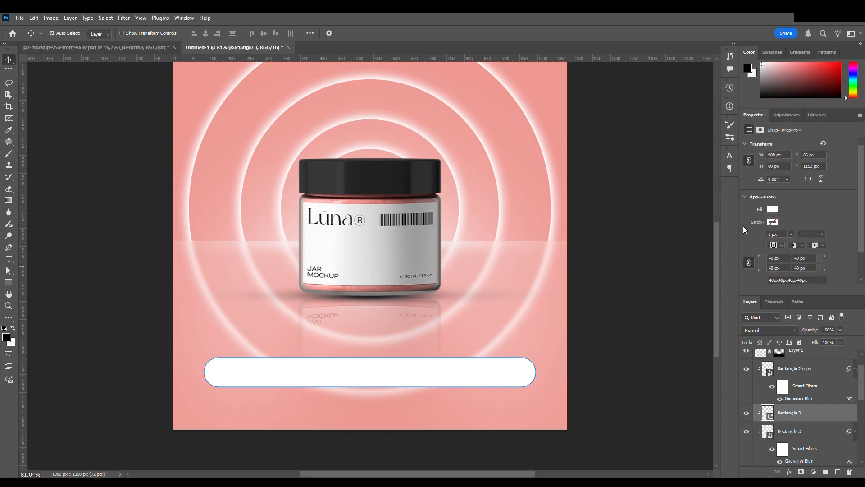
{"action": "left_click", "coordinate": [744, 227]}
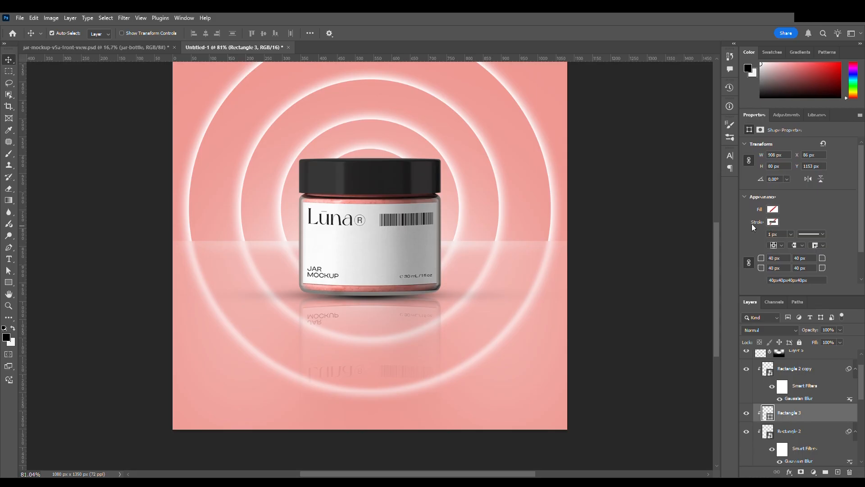
{"action": "left_click", "coordinate": [744, 273]}
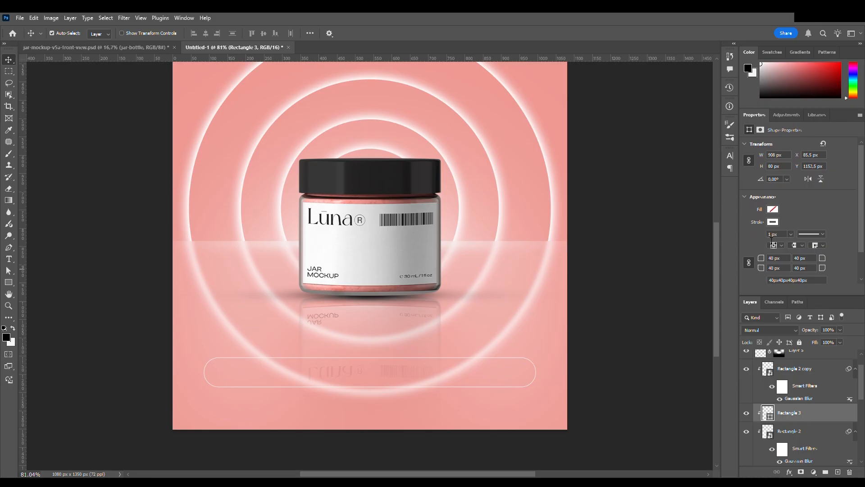
{"action": "left_click", "coordinate": [793, 248]}
{"action": "left_click_drag", "start_coordinate": [793, 249], "coordinate": [773, 245]}
{"action": "left_click", "coordinate": [781, 234]}
{"action": "key", "text": "Return"}
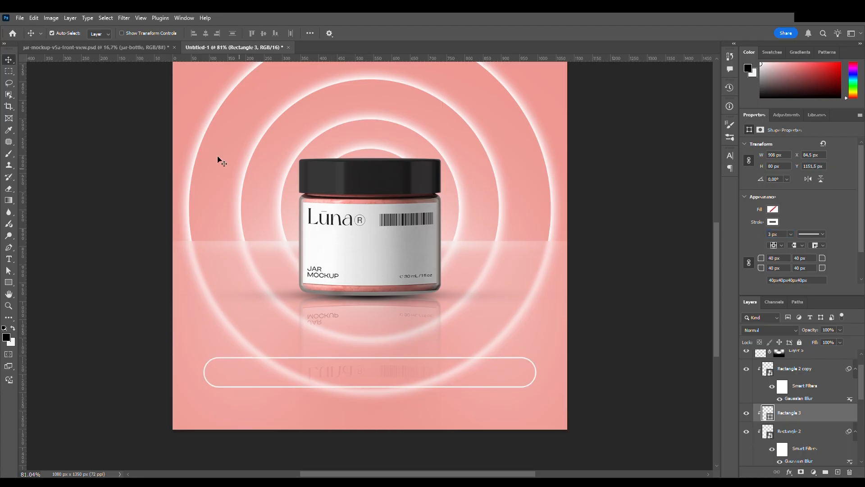
{"action": "scroll", "coordinate": [157, 276], "scroll_direction": "down", "scroll_amount": 4}
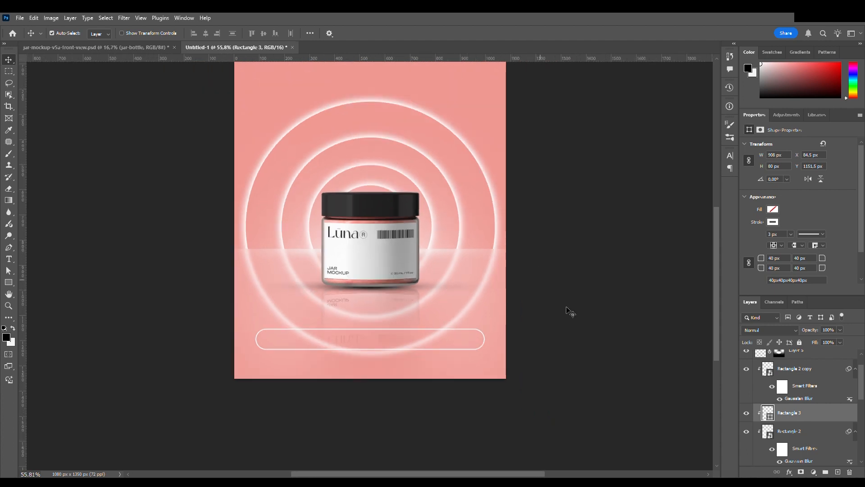
- Add a new layer above Rectangle 3, start a text on it over the pill, and set the font to Gemini
{"action": "scroll", "coordinate": [787, 389], "scroll_direction": "up", "scroll_amount": 1}
{"action": "left_click", "coordinate": [806, 361]}
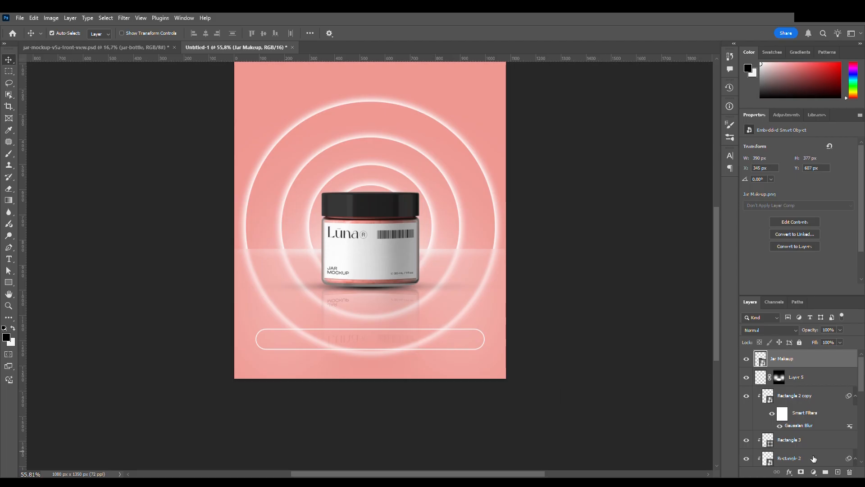
{"action": "left_click", "coordinate": [813, 444]}
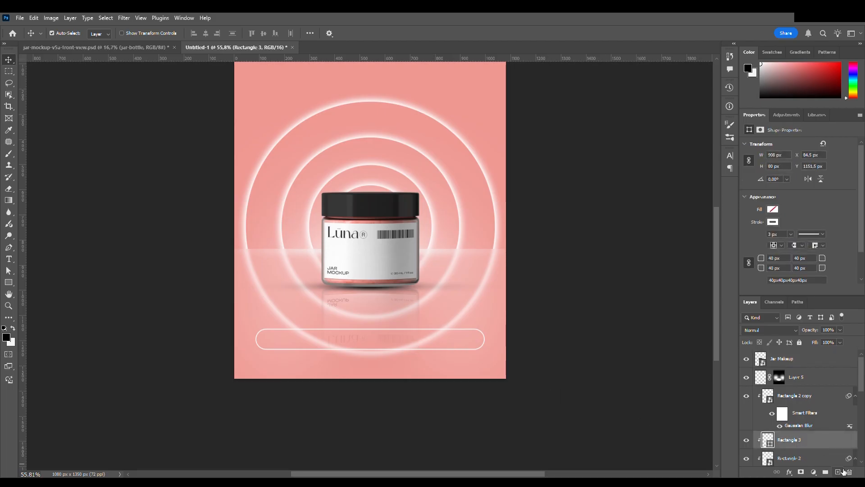
{"action": "left_click", "coordinate": [839, 472]}
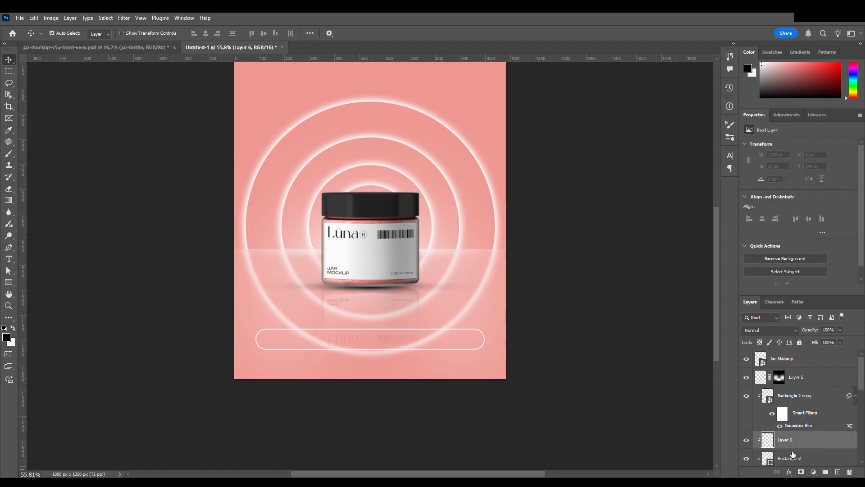
{"action": "key", "text": "t"}
{"action": "left_click", "coordinate": [359, 343]}
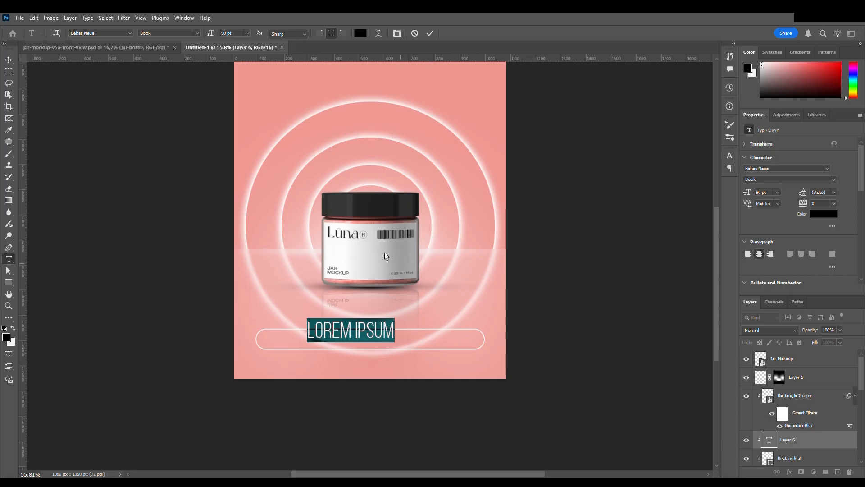
{"action": "left_click", "coordinate": [129, 33]}
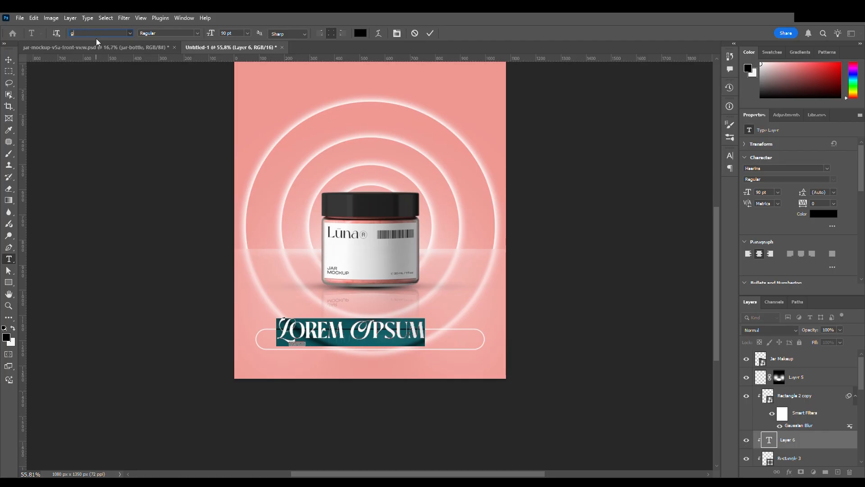
{"action": "type", "text": "gemini"}
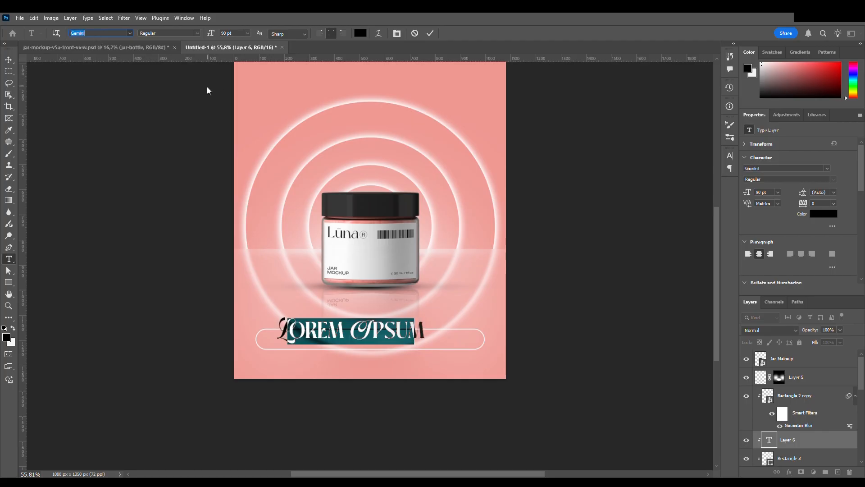
{"action": "key", "text": "Return"}
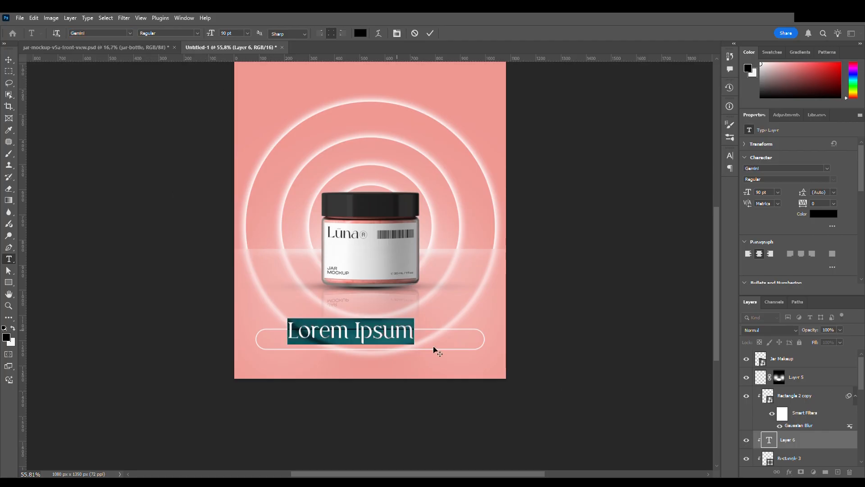
- Replace the placeholder text with "Lunar Mackup Powder"
{"action": "type", "text": "Lunar"}
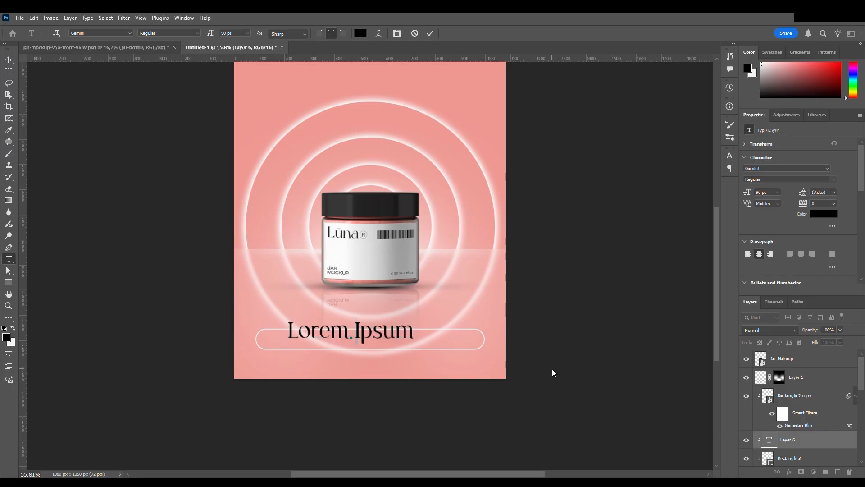
{"action": "type", "text": " Ma"}
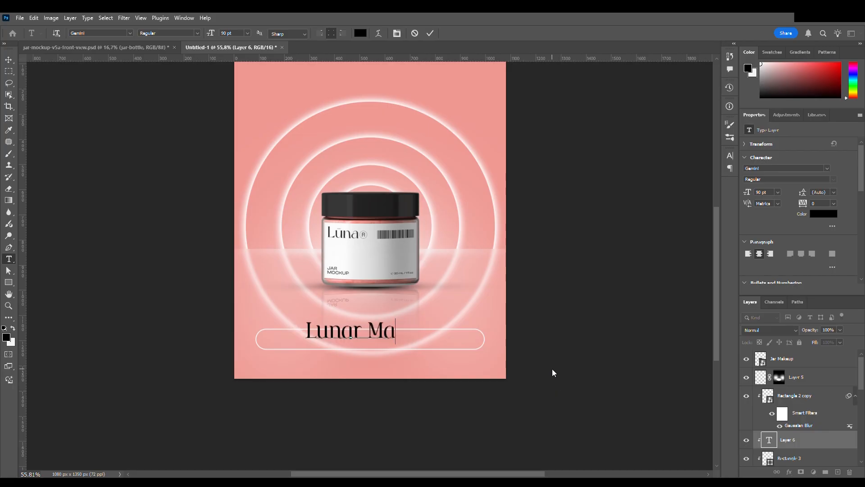
{"action": "type", "text": "ckup P"}
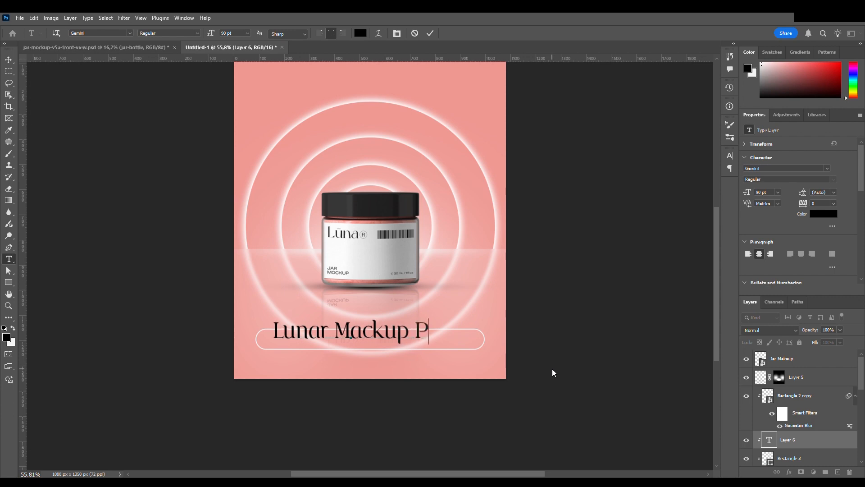
{"action": "type", "text": "owder"}
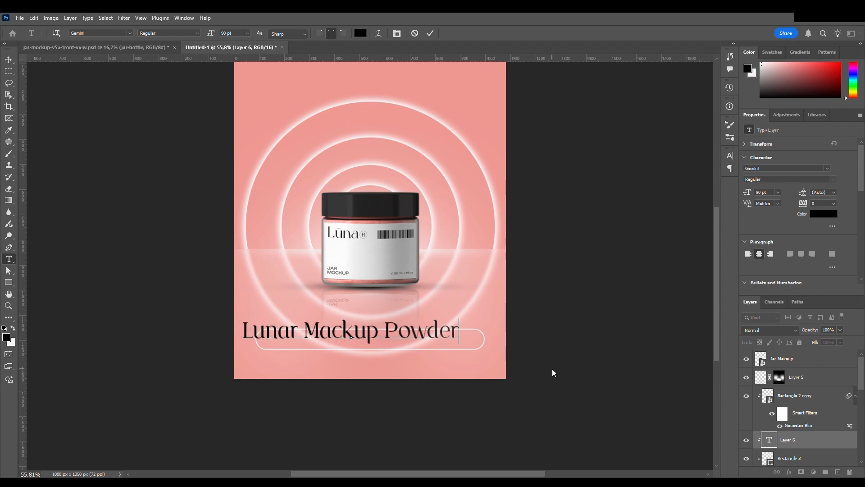
{"action": "left_click", "coordinate": [629, 403]}
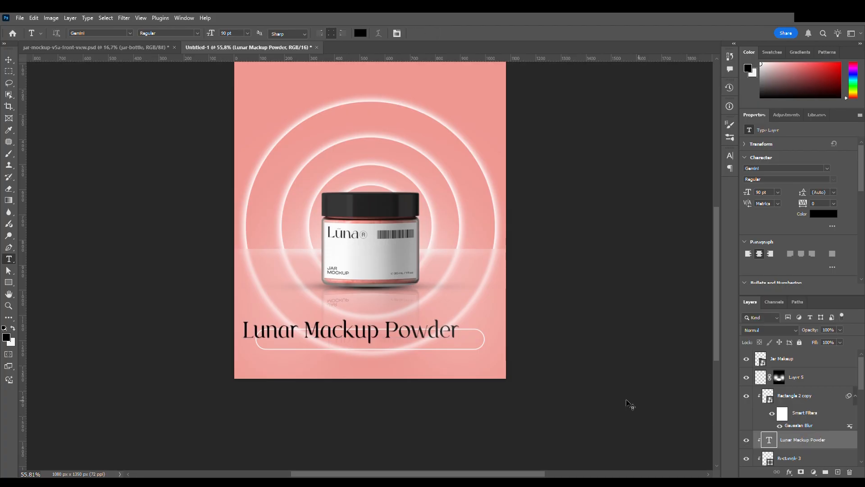
- Scale the product name down to about 67% and center it inside the pill outline
{"action": "key", "text": "ctrl+t"}
{"action": "mouse_move", "coordinate": [382, 339]}
{"action": "left_mouse_down"}
{"action": "mouse_move", "coordinate": [403, 343]}
{"action": "mouse_move", "coordinate": [374, 326]}
{"action": "mouse_move", "coordinate": [378, 340]}
{"action": "left_mouse_up"}
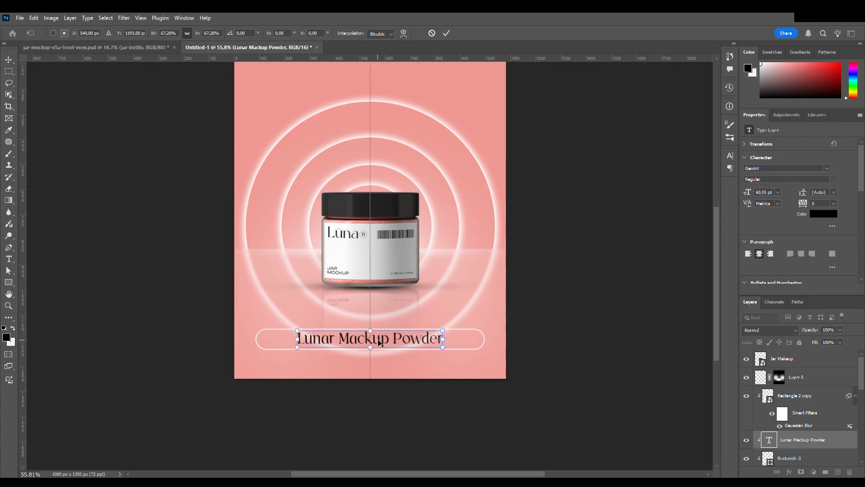
{"action": "left_click", "coordinate": [771, 445]}
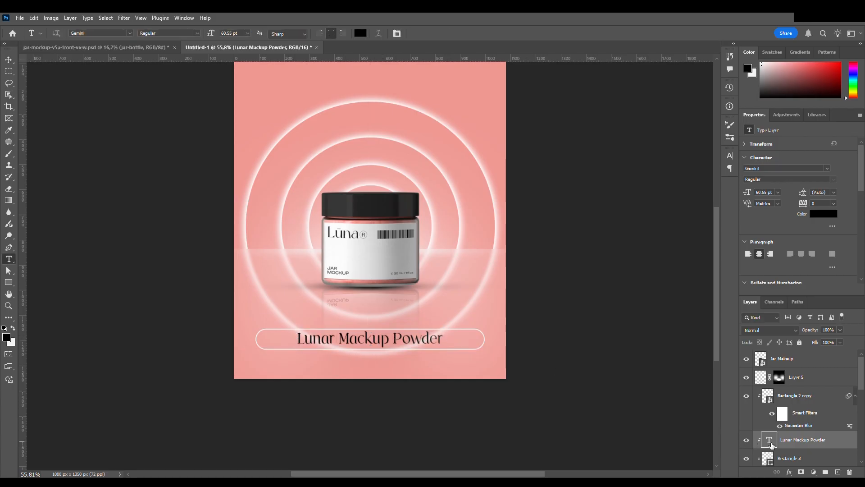
- Change the color of the product name text to white
{"action": "double_click", "coordinate": [770, 441]}
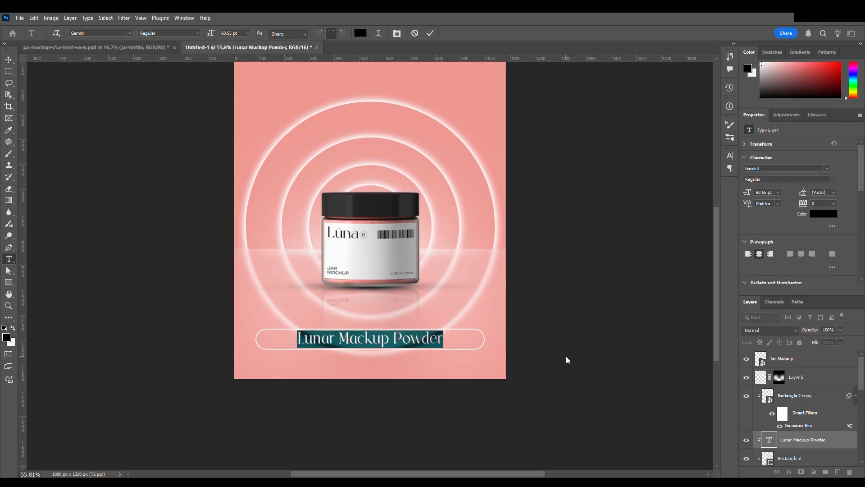
{"action": "left_click", "coordinate": [360, 33]}
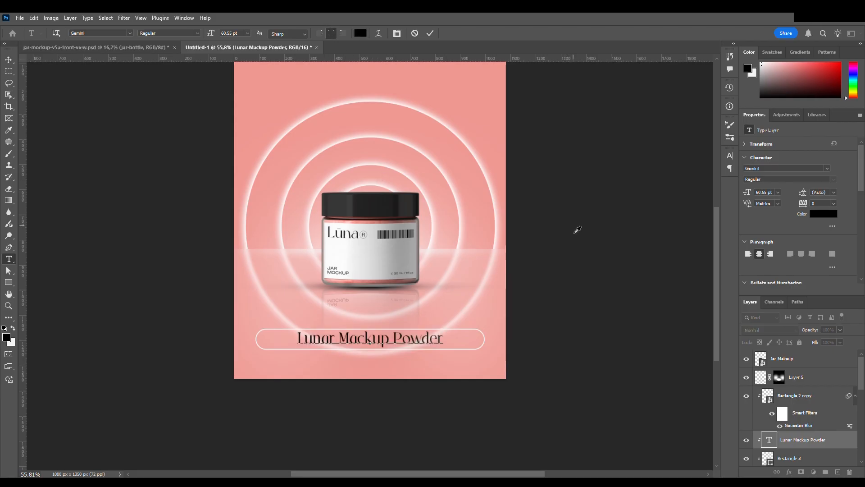
{"action": "left_click_drag", "start_coordinate": [638, 345], "coordinate": [587, 299]}
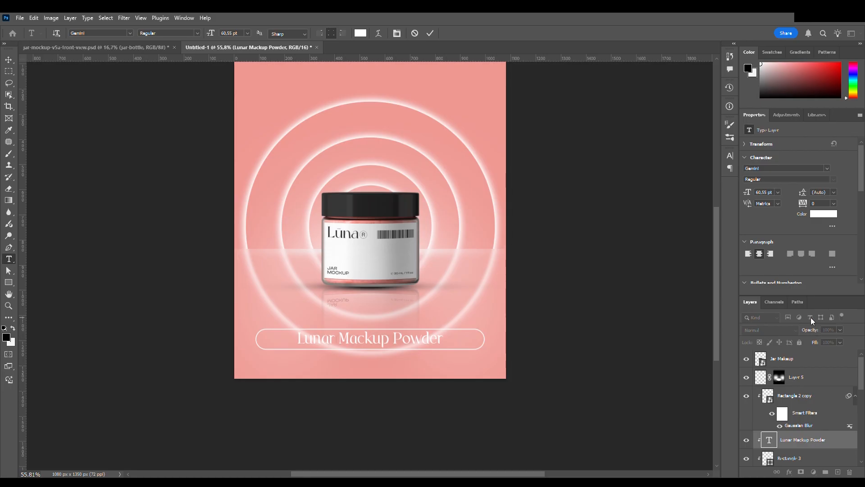
{"action": "left_click", "coordinate": [810, 317]}
- Add a Drop Shadow effect to the Lunar Mackup Powder text layer
{"action": "left_click", "coordinate": [832, 446]}
{"action": "double_click", "coordinate": [833, 446]}
{"action": "left_click", "coordinate": [840, 442]}
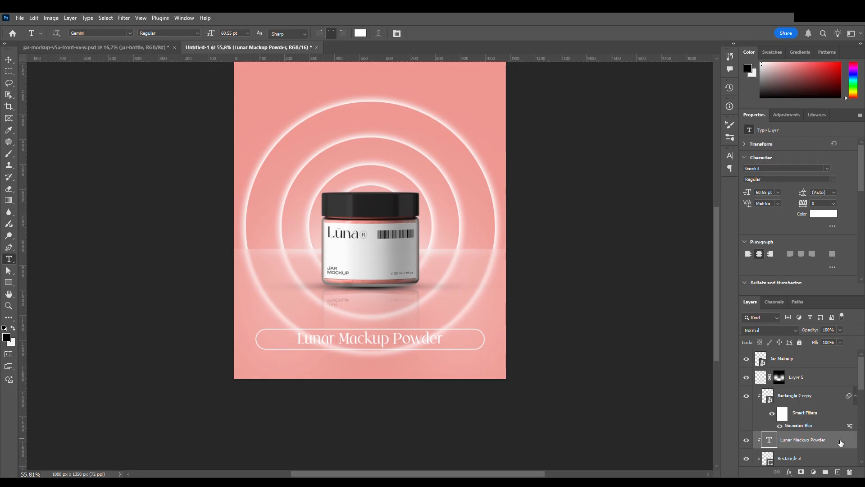
{"action": "key", "text": "h"}
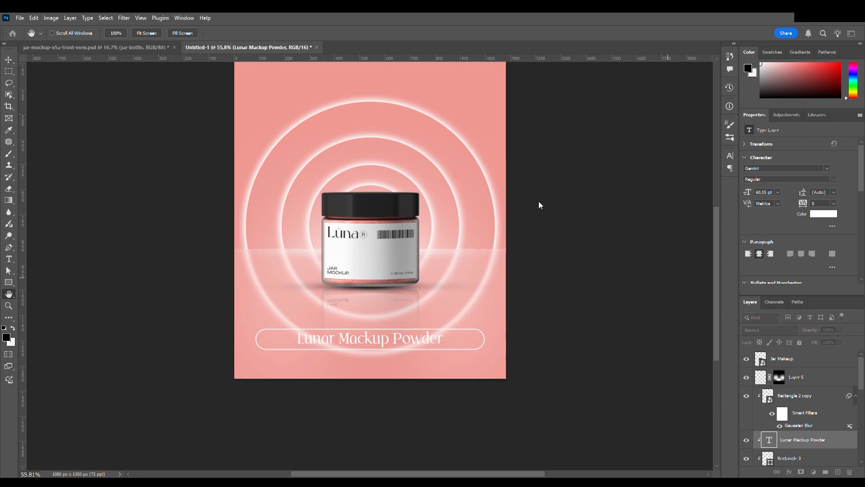
{"action": "left_click", "coordinate": [537, 229]}
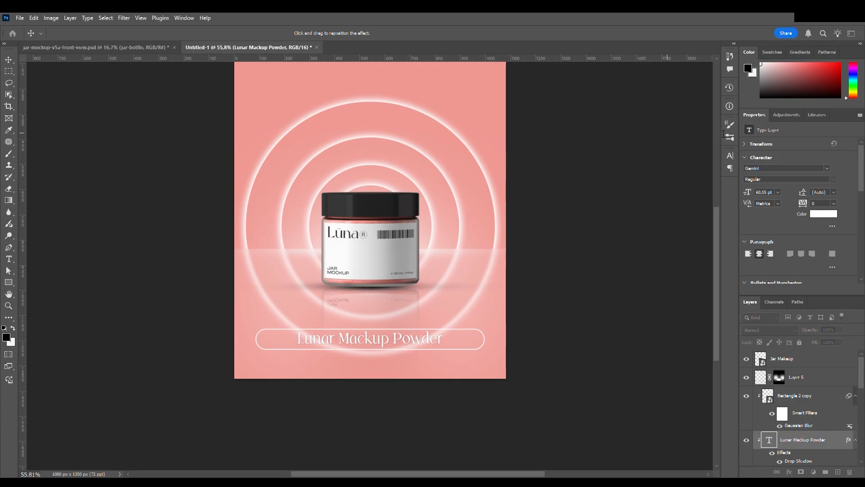
{"action": "key", "text": "t"}
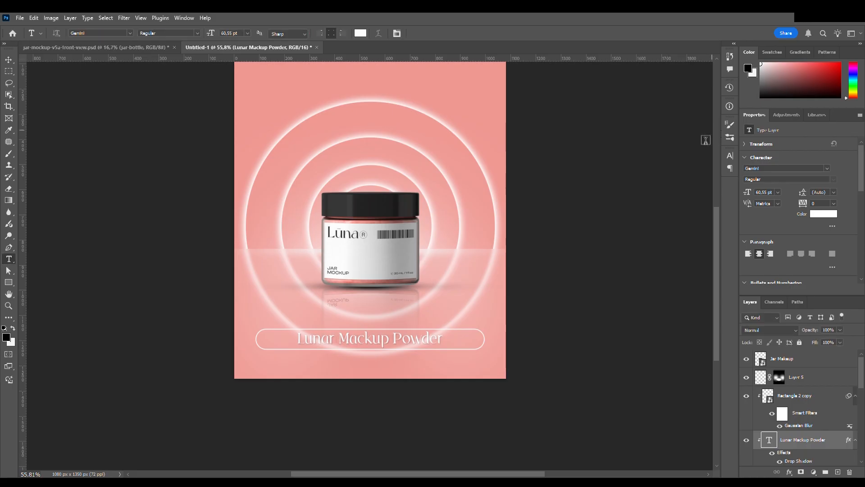
- Review the whole poster and look through the layer stack from Jar Makeup down to Color Fill 1
{"action": "scroll", "coordinate": [266, 237], "scroll_direction": "down", "scroll_amount": 2}
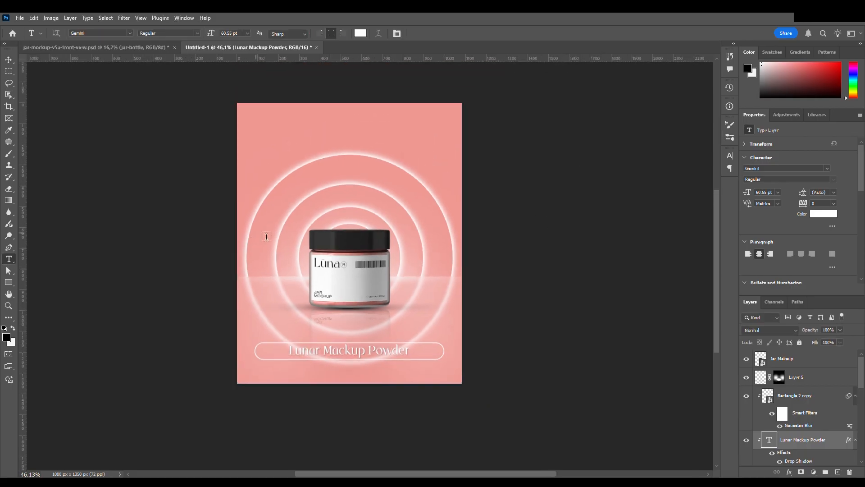
{"action": "left_click", "coordinate": [9, 60]}
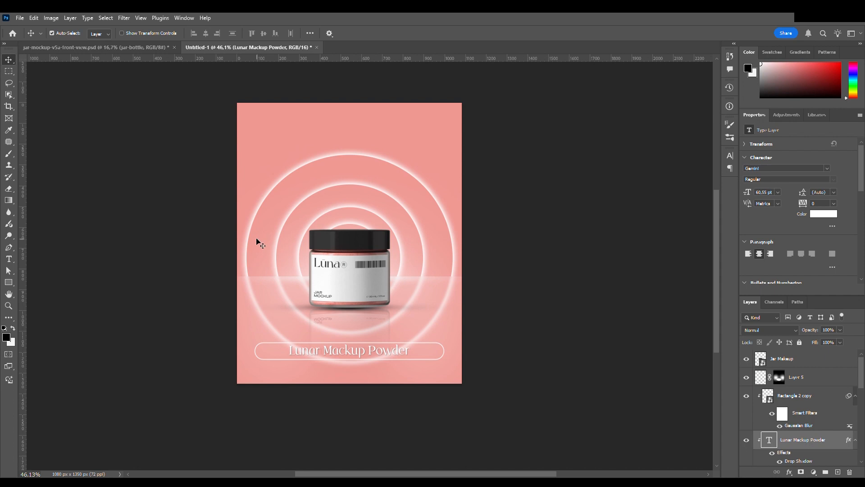
{"action": "scroll", "coordinate": [261, 242], "scroll_direction": "left", "scroll_amount": 3}
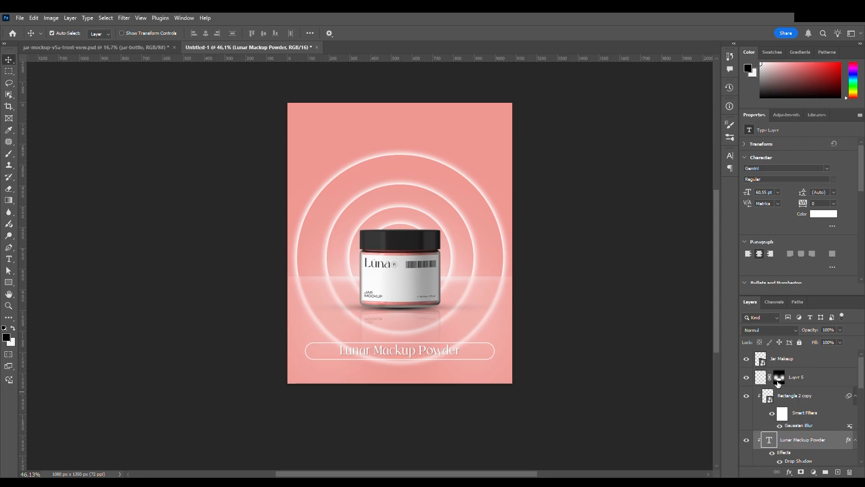
{"action": "left_click", "coordinate": [808, 362]}
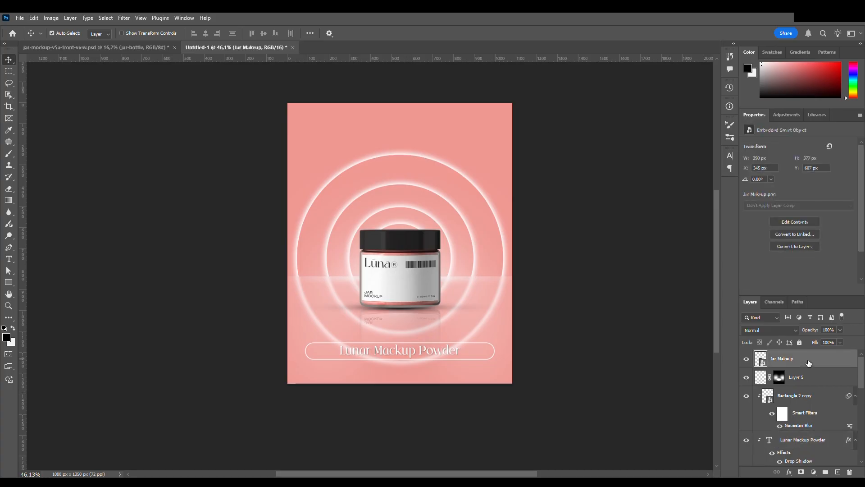
{"action": "scroll", "coordinate": [807, 374], "scroll_direction": "down", "scroll_amount": 3}
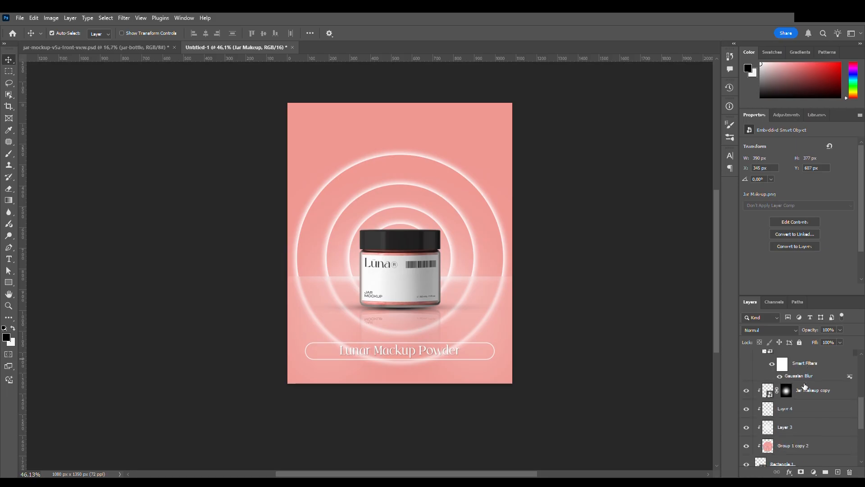
{"action": "scroll", "coordinate": [805, 386], "scroll_direction": "down", "scroll_amount": 2}
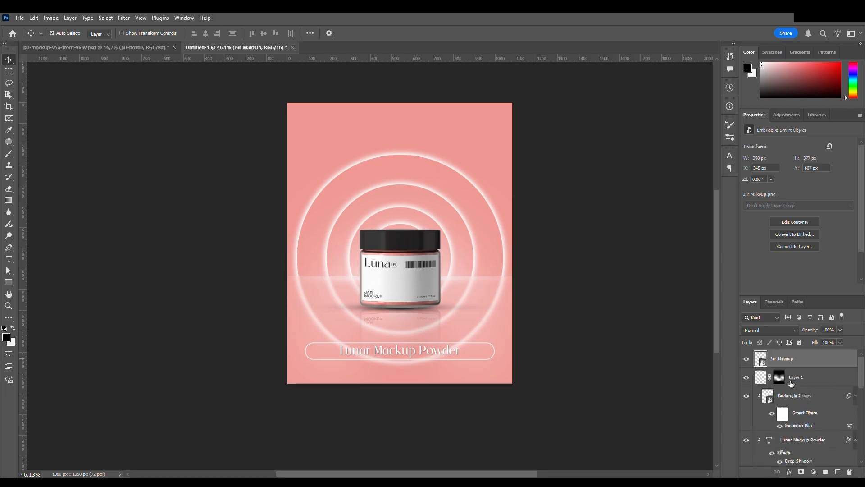
{"action": "scroll", "coordinate": [790, 385], "scroll_direction": "down", "scroll_amount": 2}
{"action": "scroll", "coordinate": [788, 387], "scroll_direction": "down", "scroll_amount": 3}
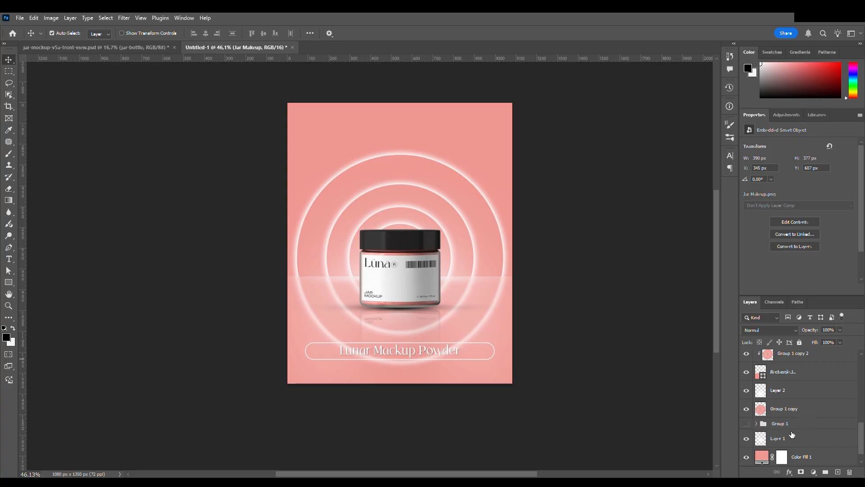
- Move the hidden Group 1 below Color Fill 1 in the layer stack, directly above the Background
{"action": "scroll", "coordinate": [805, 432], "scroll_direction": "down", "scroll_amount": 1}
{"action": "left_click_drag", "start_coordinate": [813, 409], "coordinate": [812, 449]}
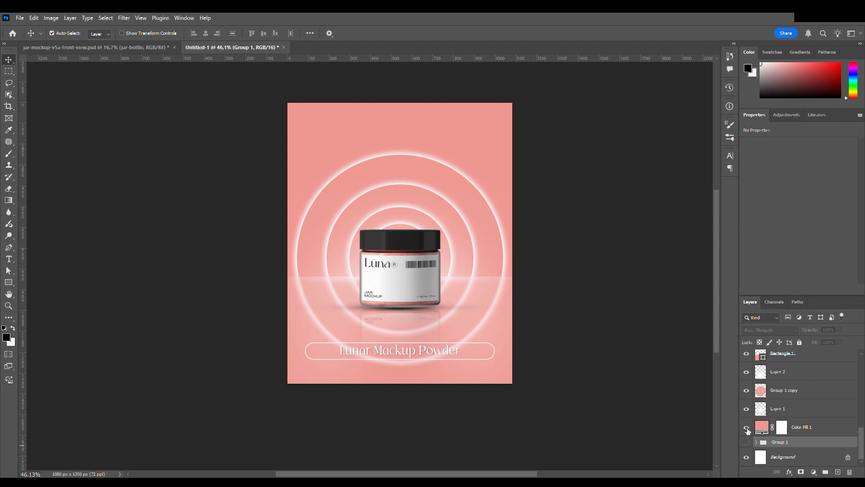
- Select all layers from Jar Makeup down to Color Fill 1 and try to merge them into a single layer
{"action": "left_click", "coordinate": [825, 435]}
{"action": "scroll", "coordinate": [827, 434], "scroll_direction": "up", "scroll_amount": 2}
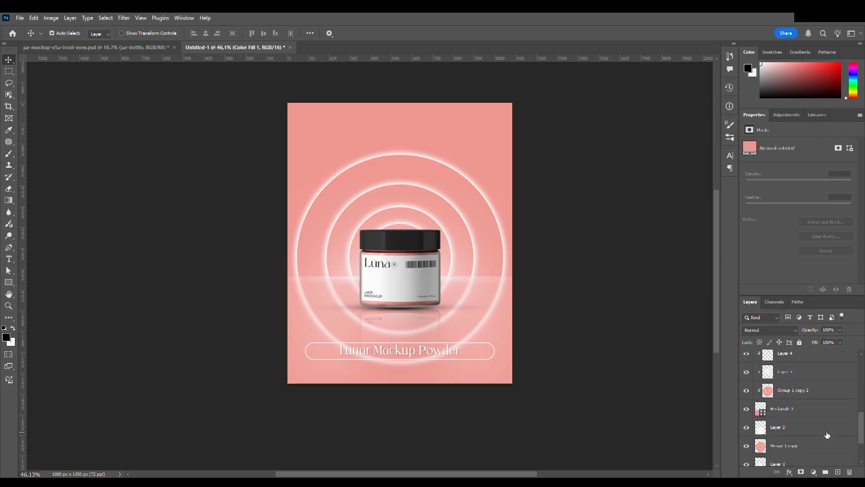
{"action": "scroll", "coordinate": [827, 435], "scroll_direction": "up", "scroll_amount": 5}
{"action": "left_click", "coordinate": [796, 364]}
{"action": "scroll", "coordinate": [822, 425], "scroll_direction": "down", "scroll_amount": 5}
{"action": "scroll", "coordinate": [821, 426], "scroll_direction": "down", "scroll_amount": 2}
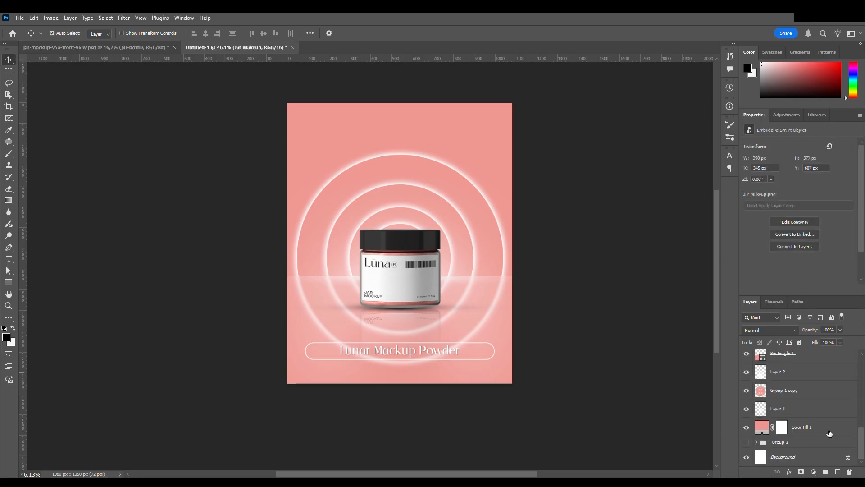
{"action": "left_click", "coordinate": [829, 433], "text": "shift"}
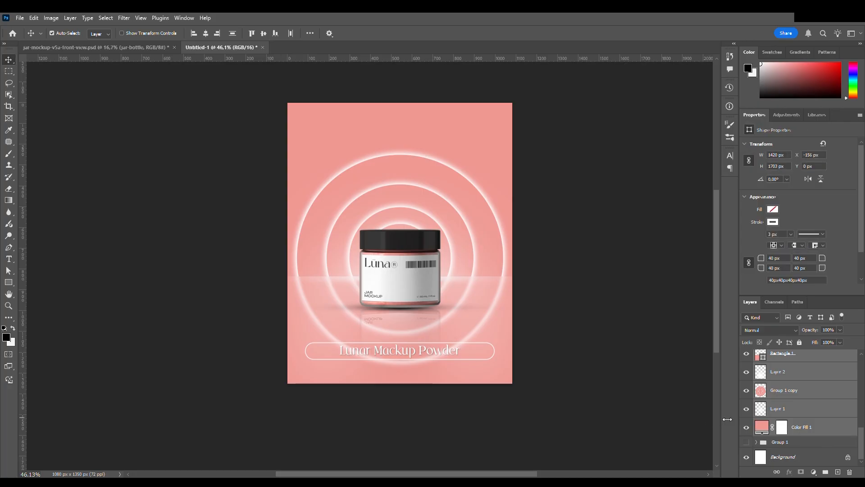
{"action": "key", "text": "ctrl+e"}
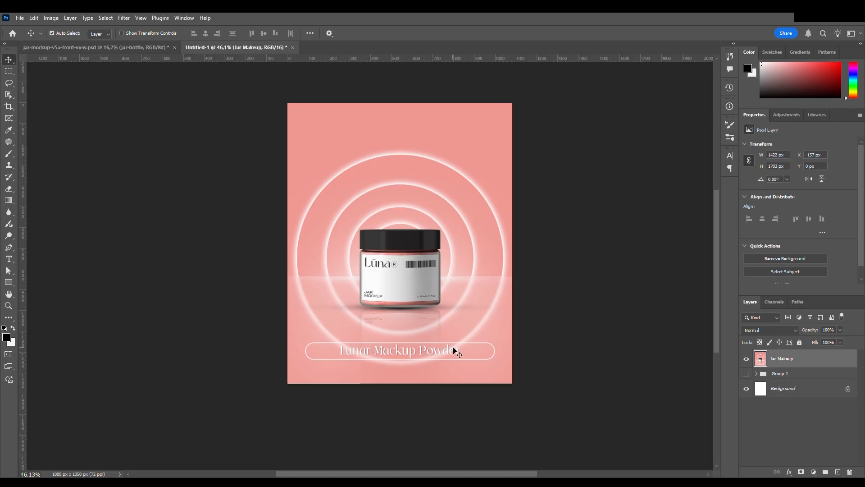
- Group the unmerged poster layers and merge a duplicate of that group into a single layer, with the original group hidden
{"action": "key", "text": "ctrl+g"}
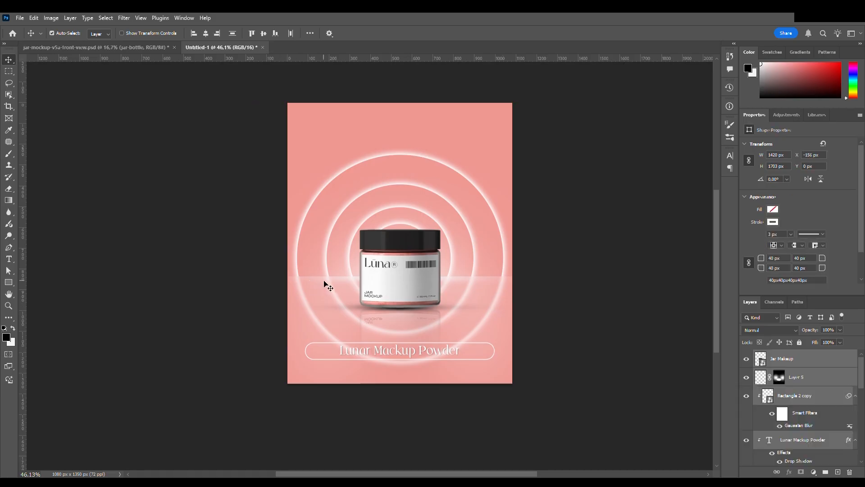
{"action": "key", "text": "ctrl+j"}
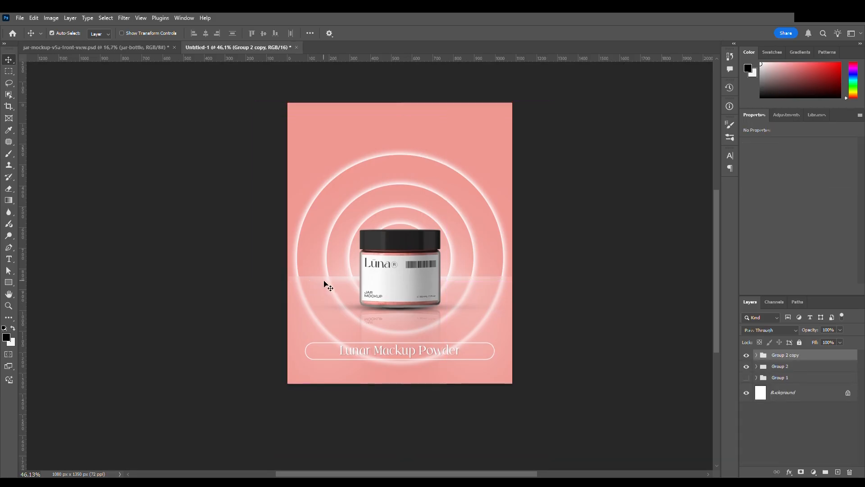
{"action": "left_click", "coordinate": [746, 367]}
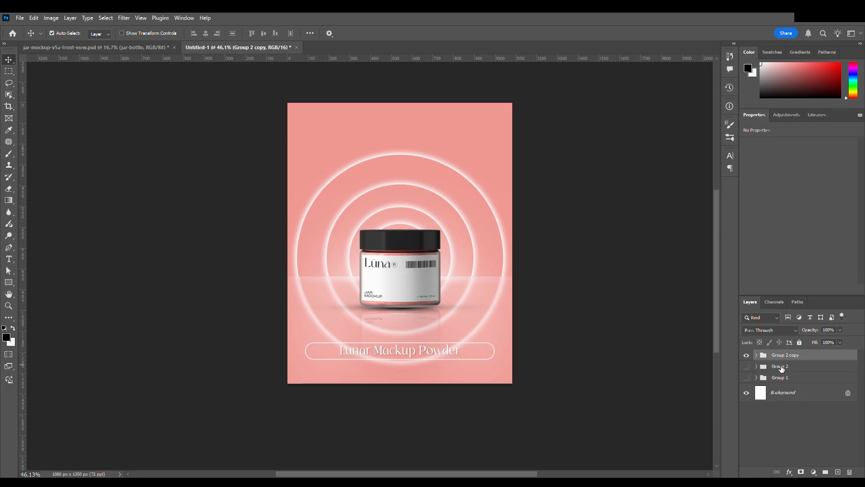
{"action": "key", "text": "ctrl+e"}
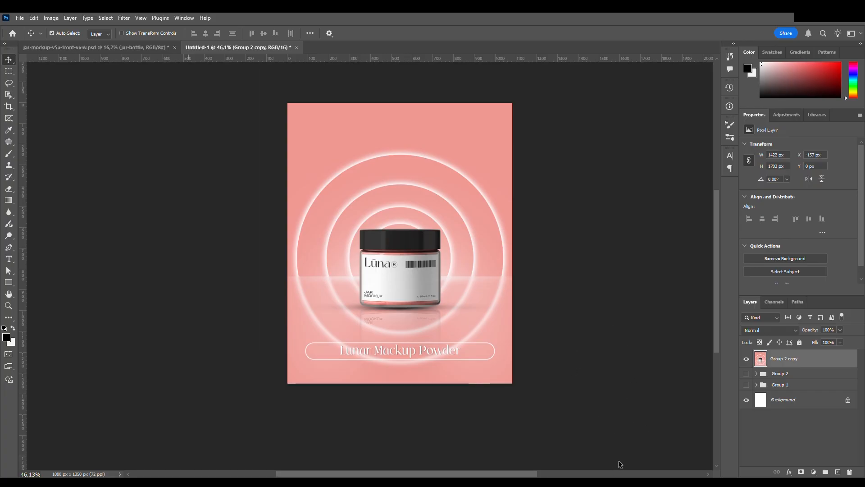
- Show Group 2 again and toggle the visibility of the merged Group 2 copy to compare it with the layered original
{"action": "left_click", "coordinate": [747, 374]}
{"action": "left_click", "coordinate": [747, 359]}
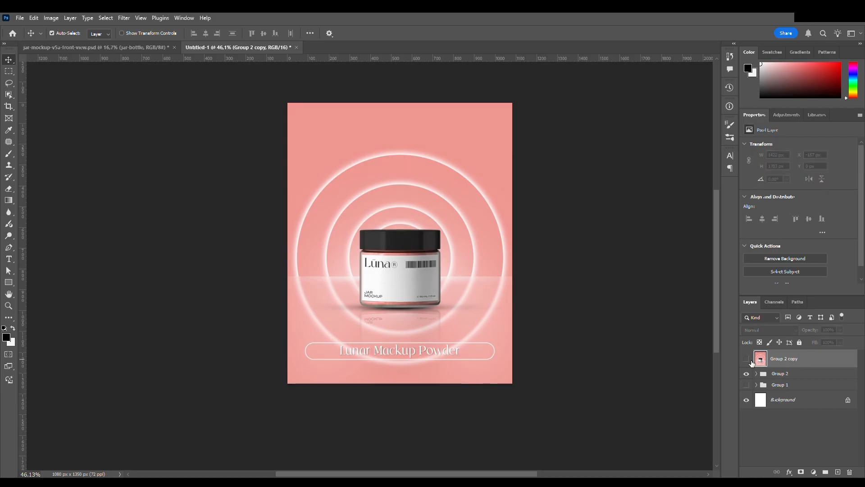
{"action": "scroll", "coordinate": [471, 347], "scroll_direction": "up", "scroll_amount": 2}
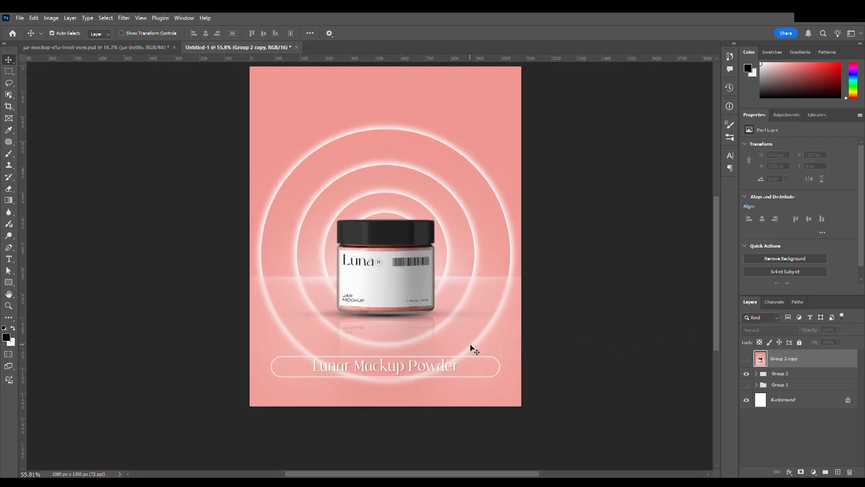
{"action": "left_click", "coordinate": [750, 360]}
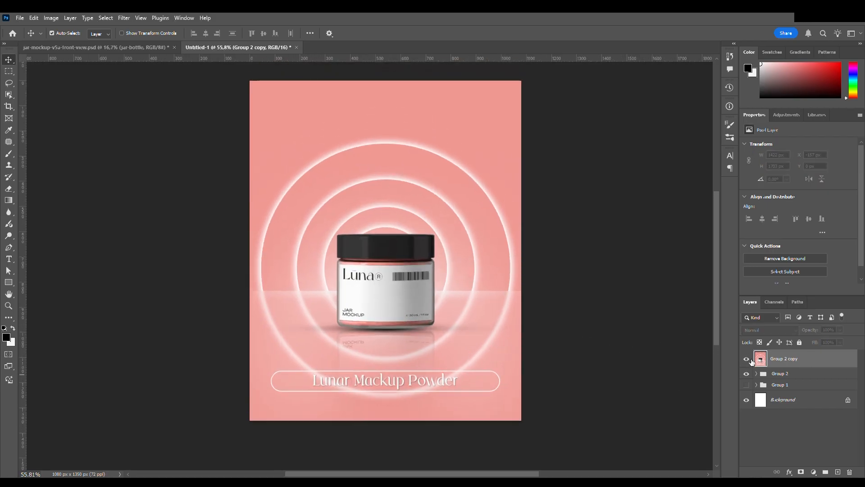
{"action": "left_click", "coordinate": [749, 359]}
{"action": "left_click", "coordinate": [750, 359]}
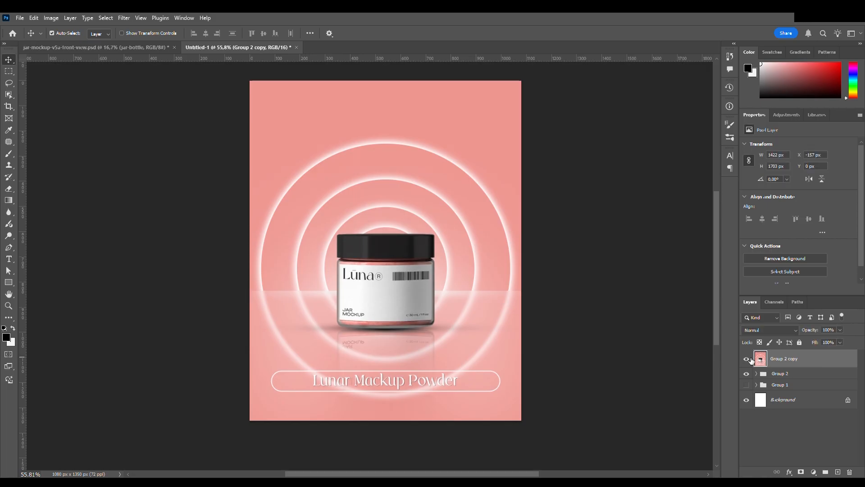
{"action": "left_click", "coordinate": [750, 359]}
{"action": "scroll", "coordinate": [663, 337], "scroll_direction": "down", "scroll_amount": 1}
{"action": "scroll", "coordinate": [659, 332], "scroll_direction": "up", "scroll_amount": 1}
{"action": "scroll", "coordinate": [660, 331], "scroll_direction": "left", "scroll_amount": 1}
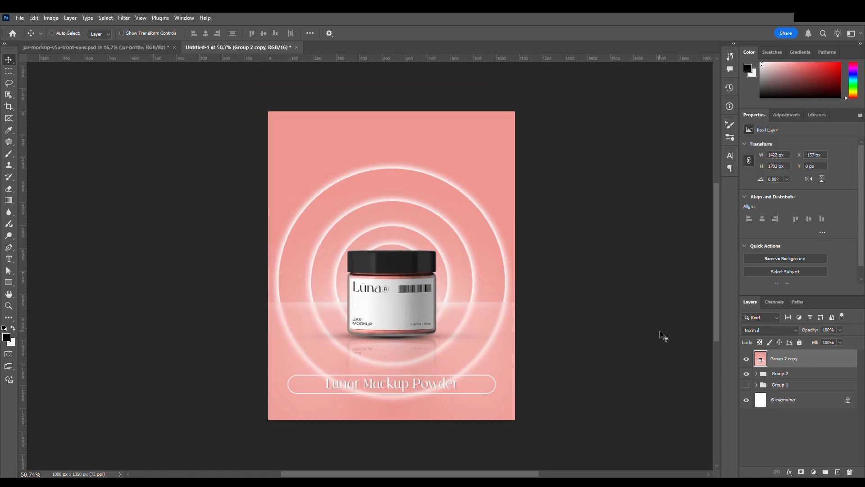